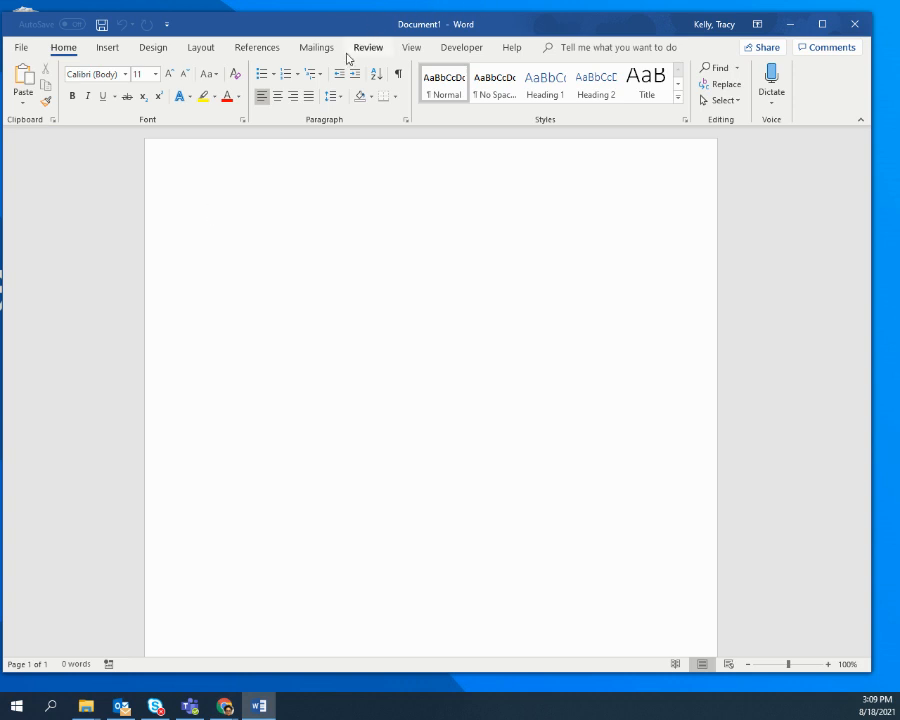
- Center the first paragraph and set its font to Ink Free at size 28
{"action": "left_click", "coordinate": [272, 96]}
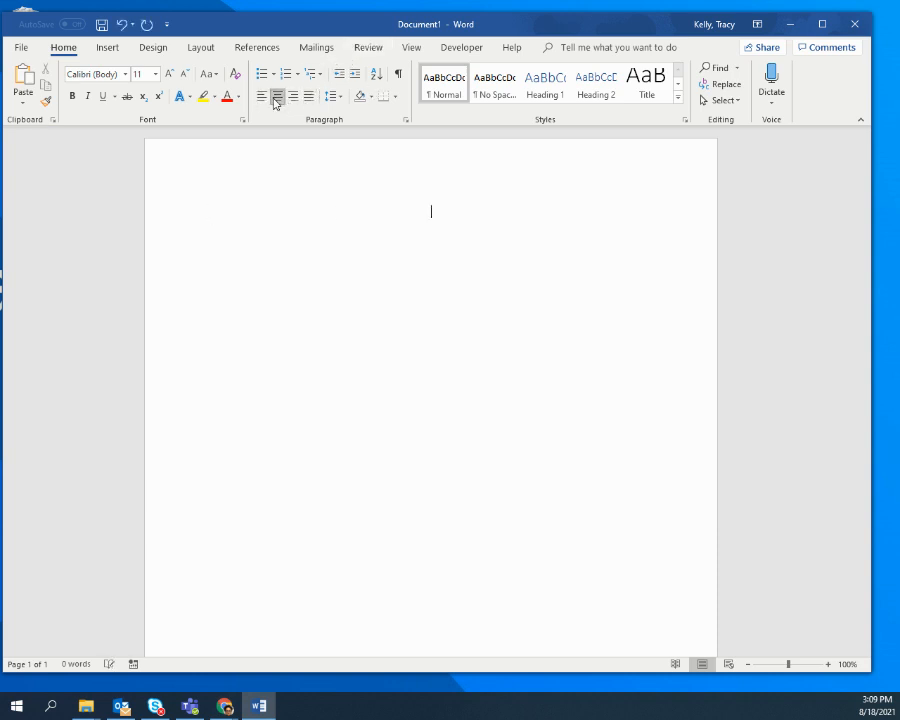
{"action": "left_click", "coordinate": [168, 74]}
{"action": "left_click", "coordinate": [155, 75]}
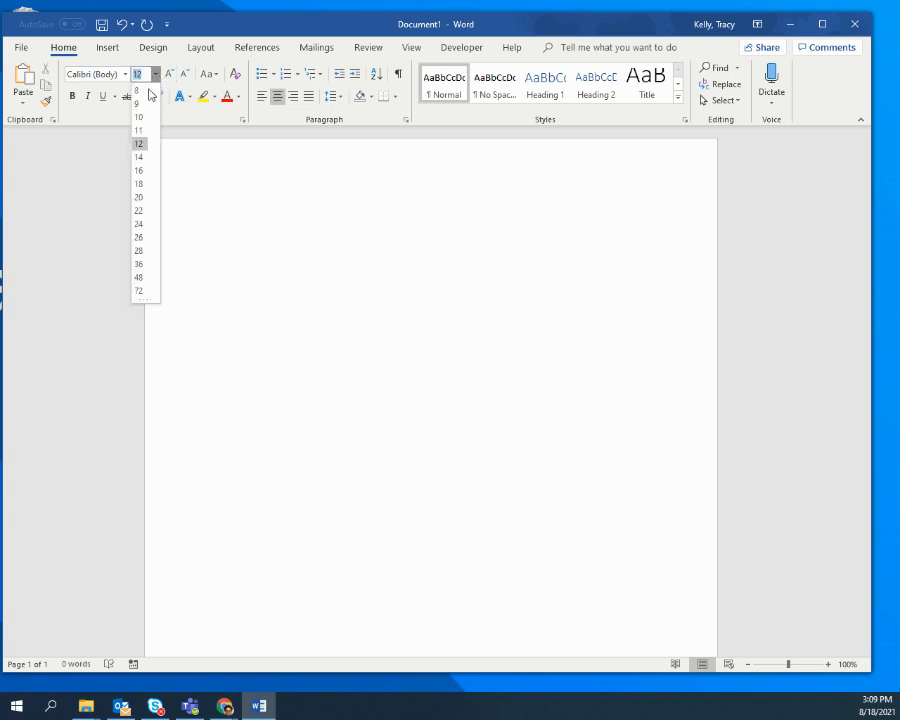
{"action": "left_click", "coordinate": [144, 252]}
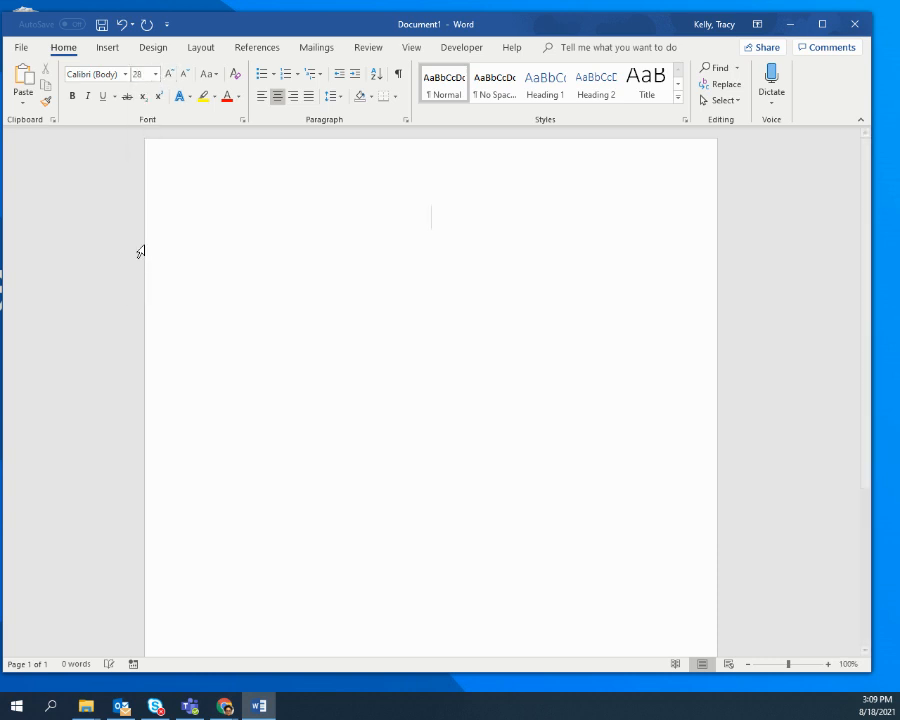
{"action": "left_click", "coordinate": [125, 74]}
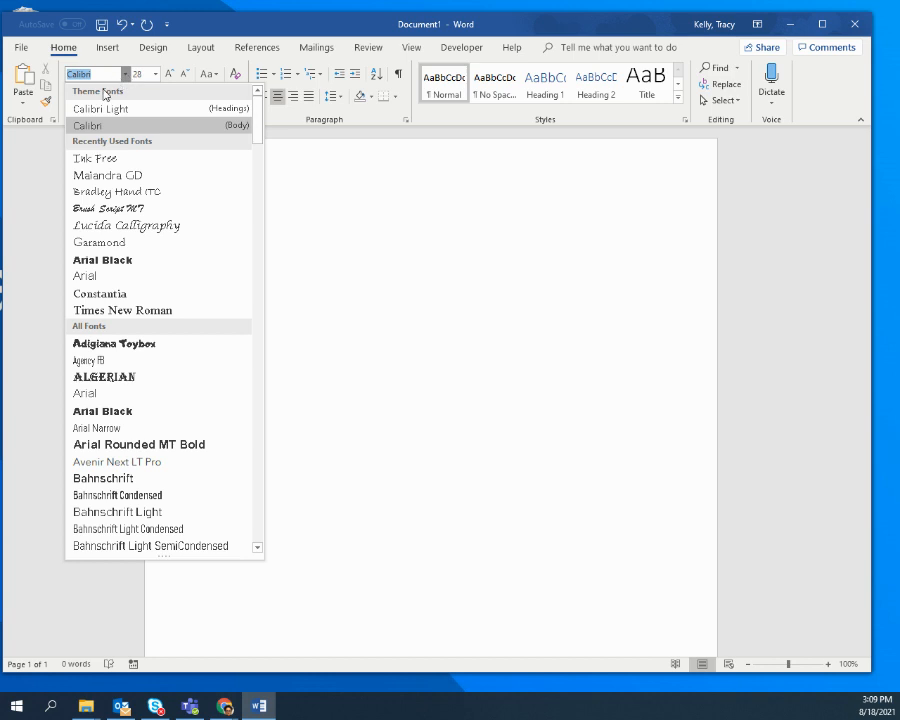
{"action": "left_click", "coordinate": [101, 157]}
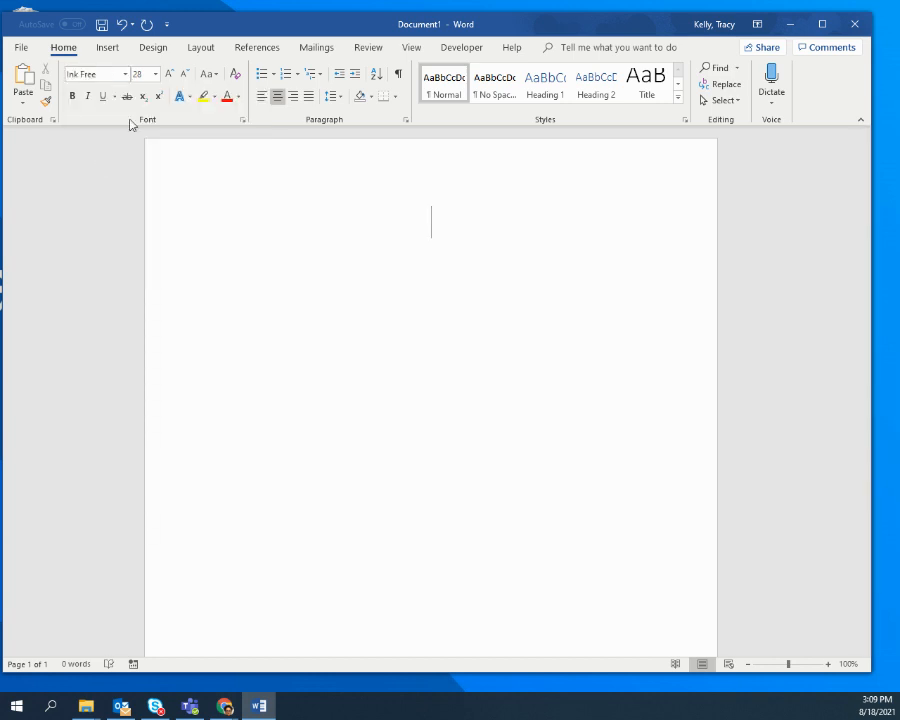
- Enter the cover title "Mindfulness and Self-Care" with "Journal" on the line below it
{"action": "type", "text": "Mindfuln"}
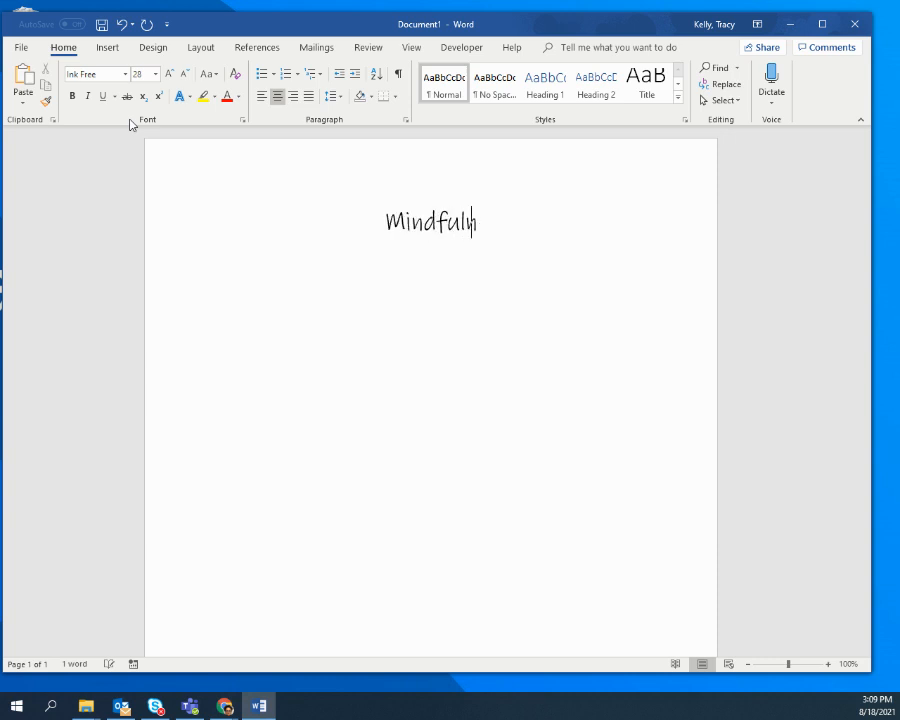
{"action": "type", "text": "ess and "}
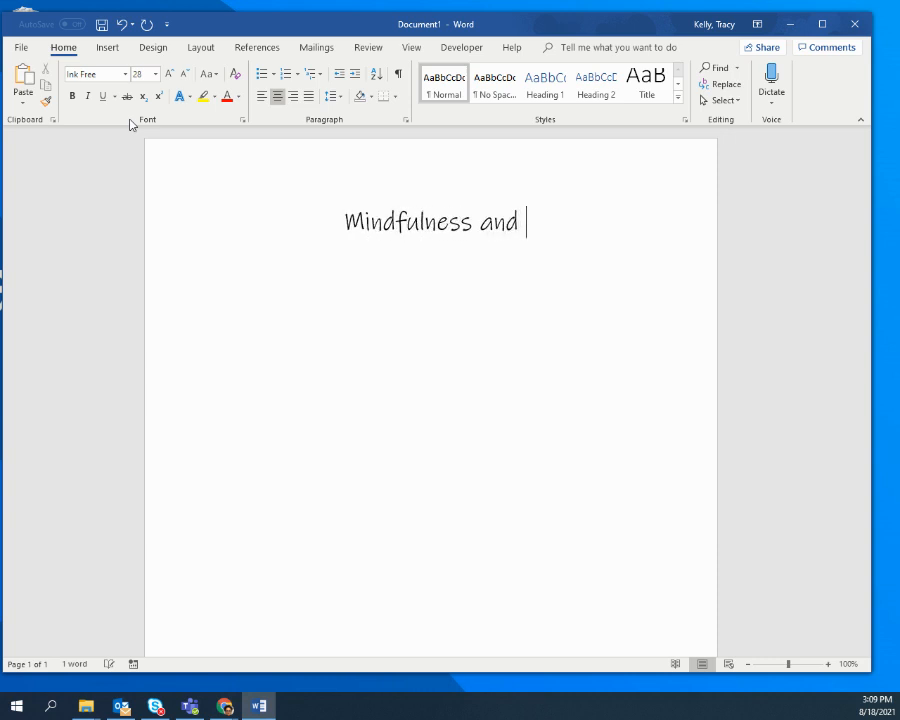
{"action": "type", "text": "Self-Care"}
{"action": "key", "text": "Return"}
{"action": "type", "text": "Journal"}
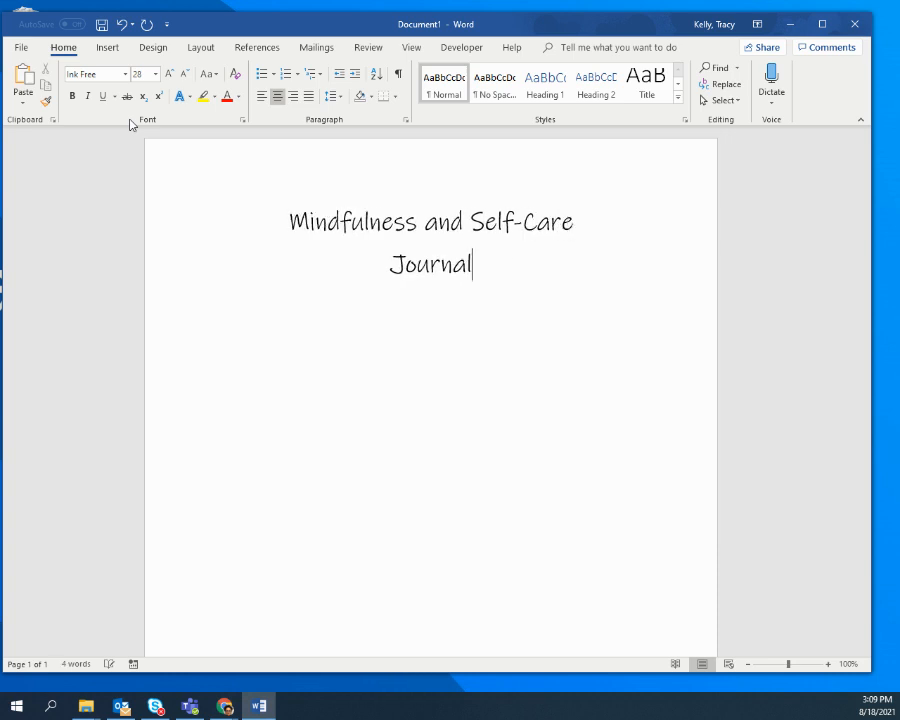
- Add the text "This Journal Belongs to" nine lines below "Journal" on the cover page
{"action": "key", "text": "Return"}
{"action": "key", "text": "Return"}
{"action": "key", "text": "Return"}
{"action": "key", "text": "Return"}
{"action": "key", "text": "Return"}
{"action": "key", "text": "Return"}
{"action": "key", "text": "Return"}
{"action": "key", "text": "Return"}
{"action": "key", "text": "Return"}
{"action": "type", "text": "This Journal Bel"}
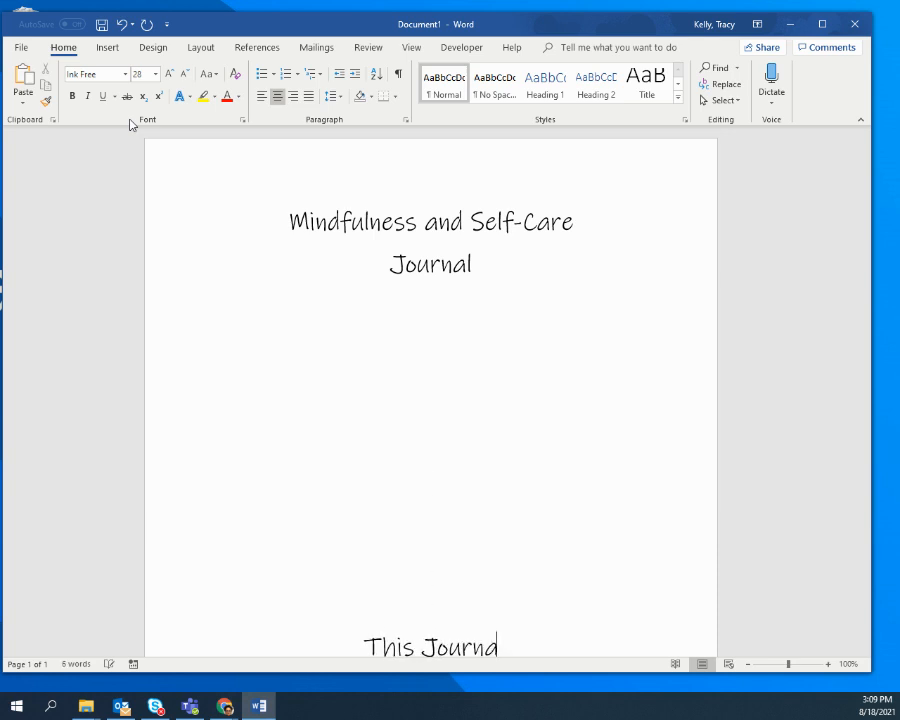
{"action": "type", "text": "ongs t"}
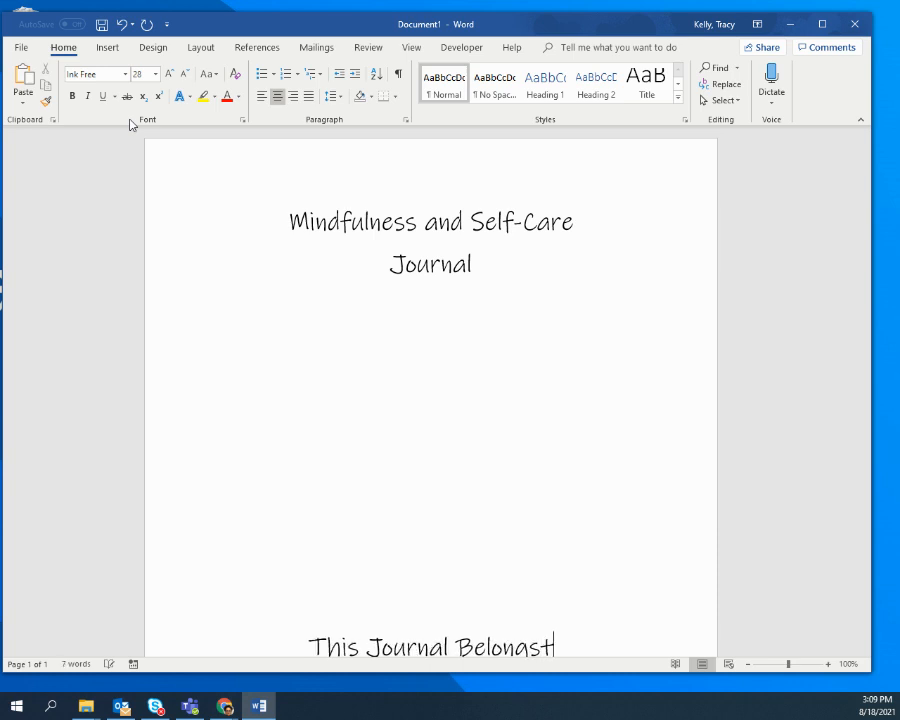
{"action": "key", "text": "BackSpace"}
{"action": "key", "text": "BackSpace"}
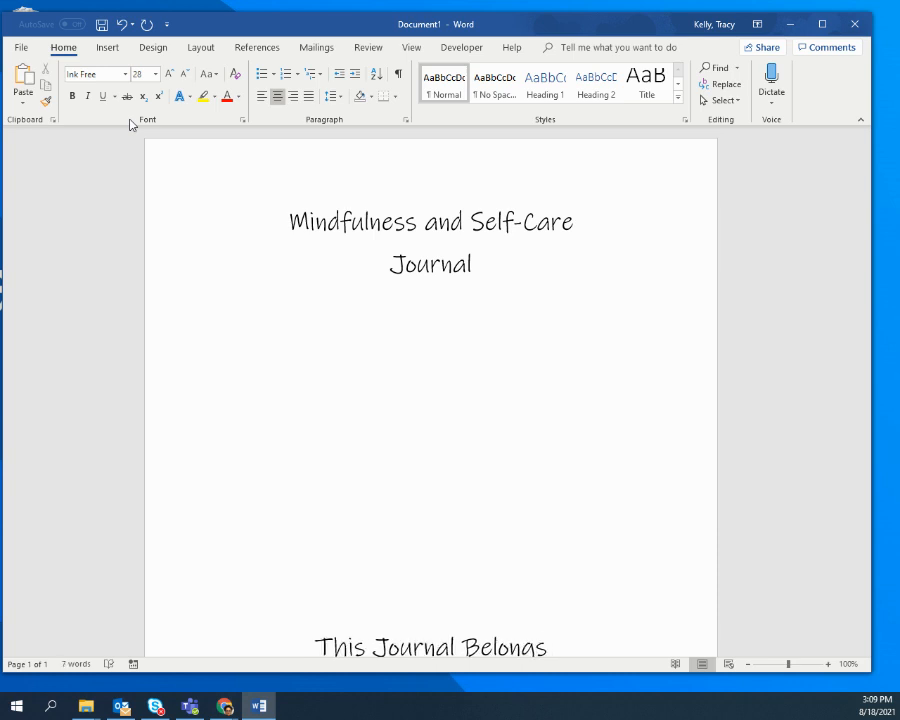
{"action": "type", "text": "to"}
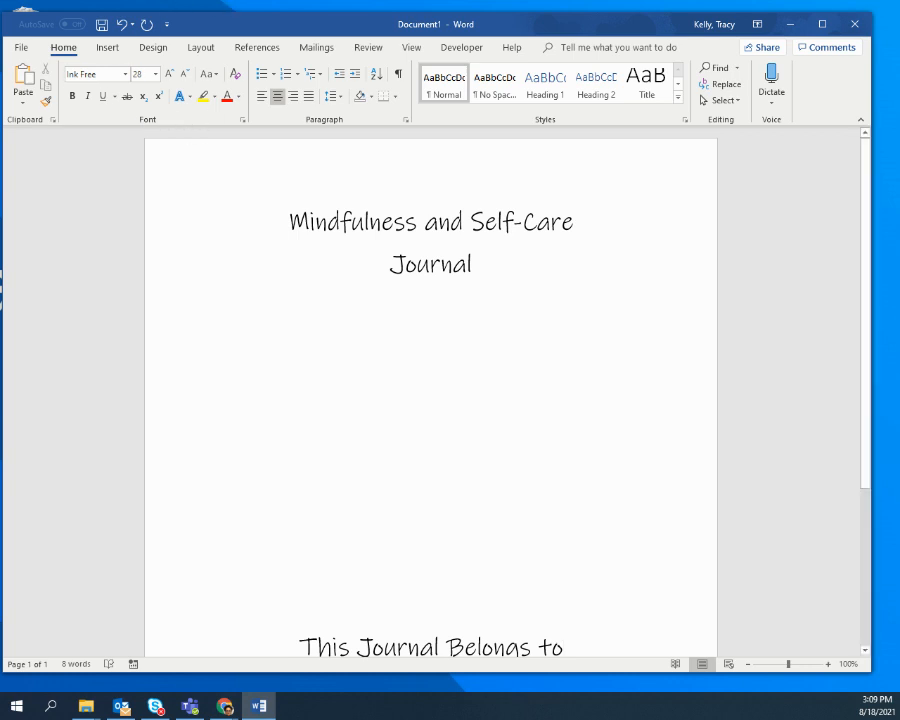
- Add a long line of underscores for the owner's name beneath "This Journal Belongs to"
{"action": "scroll", "coordinate": [474, 455], "scroll_direction": "down", "scroll_amount": 3}
{"action": "scroll", "coordinate": [474, 455], "scroll_direction": "down", "scroll_amount": 2}
{"action": "key", "text": "Return"}
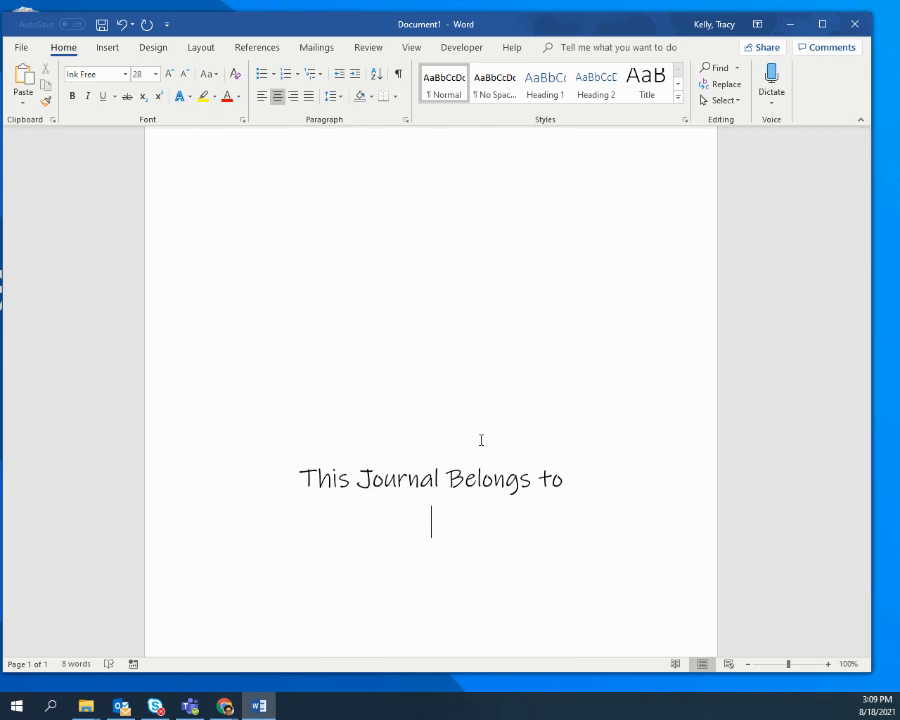
{"action": "type", "text": "________________________"}
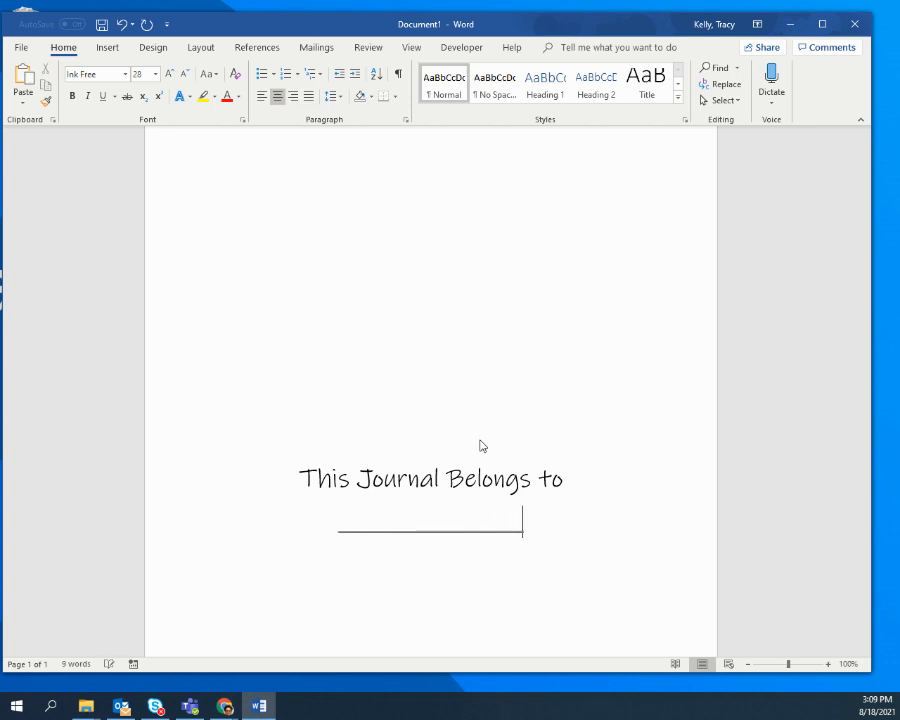
{"action": "type", "text": "_"}
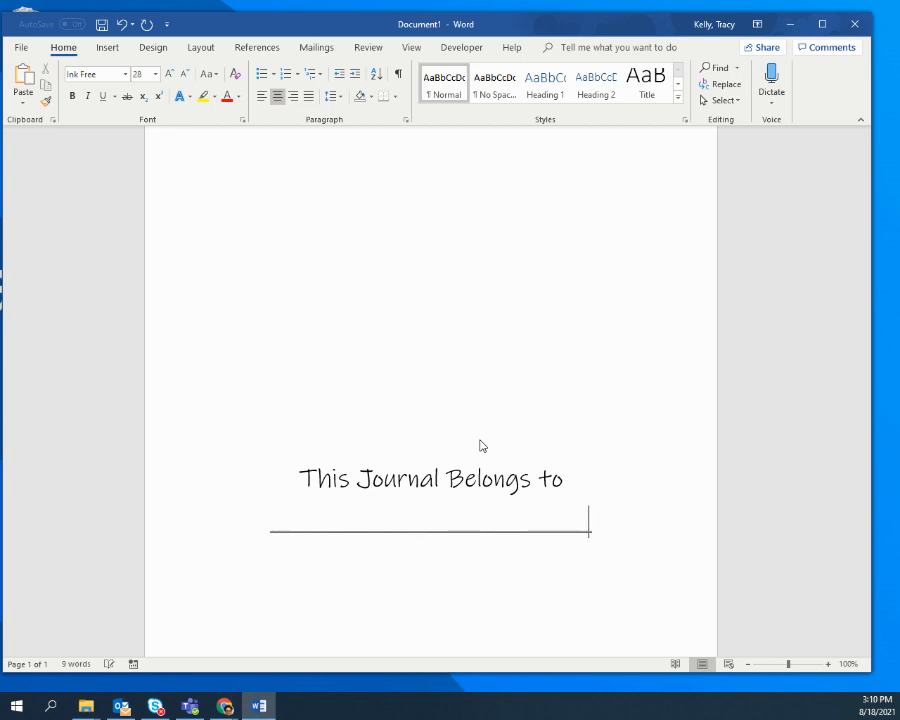
{"action": "type", "text": "_________"}
{"action": "key", "text": "Return"}
{"action": "key", "text": "BackSpace"}
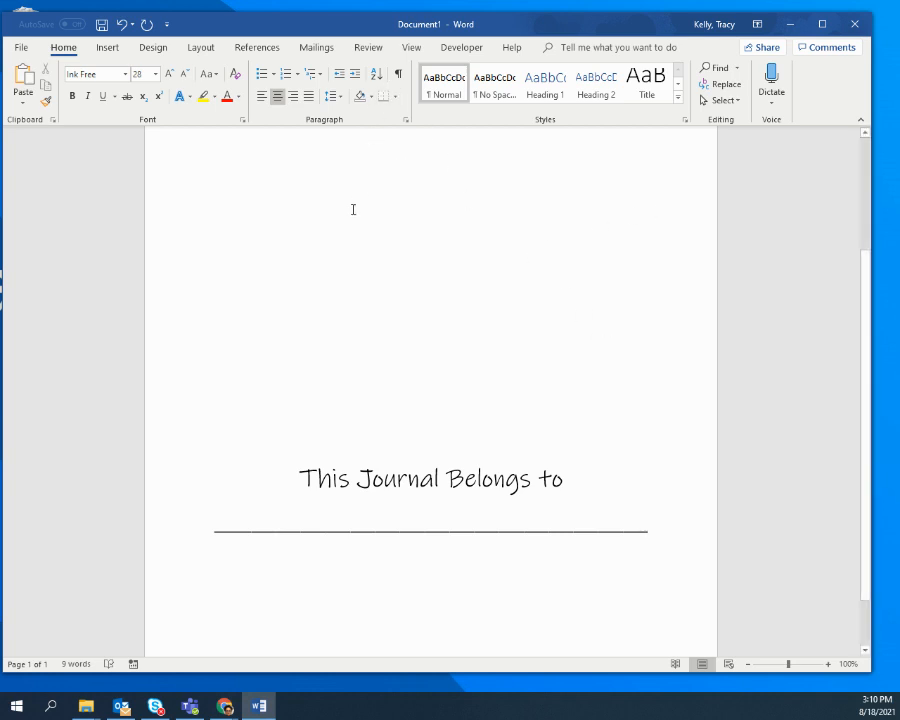
- Insert two more blank lines above "This Journal Belongs to" to lower it on the page
{"action": "scroll", "coordinate": [440, 380], "scroll_direction": "down", "scroll_amount": 1}
{"action": "left_click", "coordinate": [430, 366]}
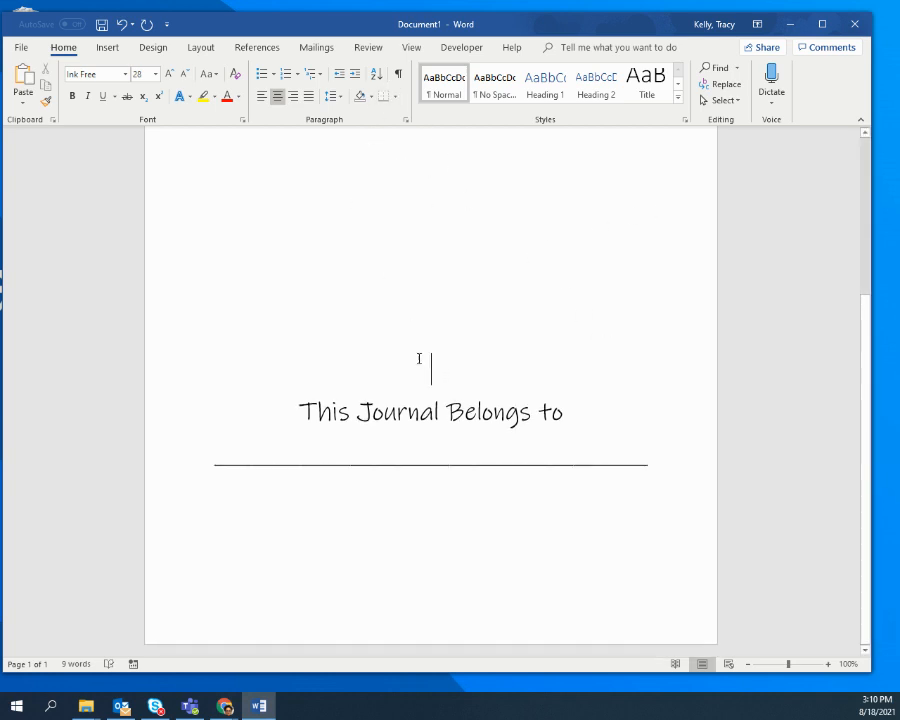
{"action": "key", "text": "Return"}
{"action": "key", "text": "Return"}
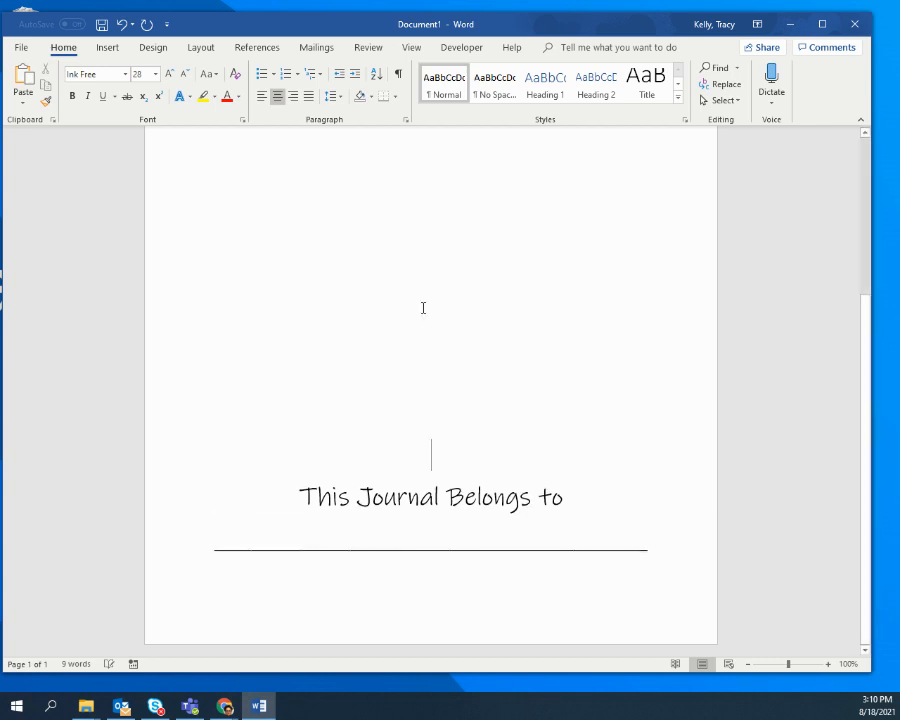
- Apply a Box page border 2 ¼ pt wide to the whole document
{"action": "scroll", "coordinate": [420, 306], "scroll_direction": "up", "scroll_amount": 5}
{"action": "scroll", "coordinate": [424, 309], "scroll_direction": "up", "scroll_amount": 1}
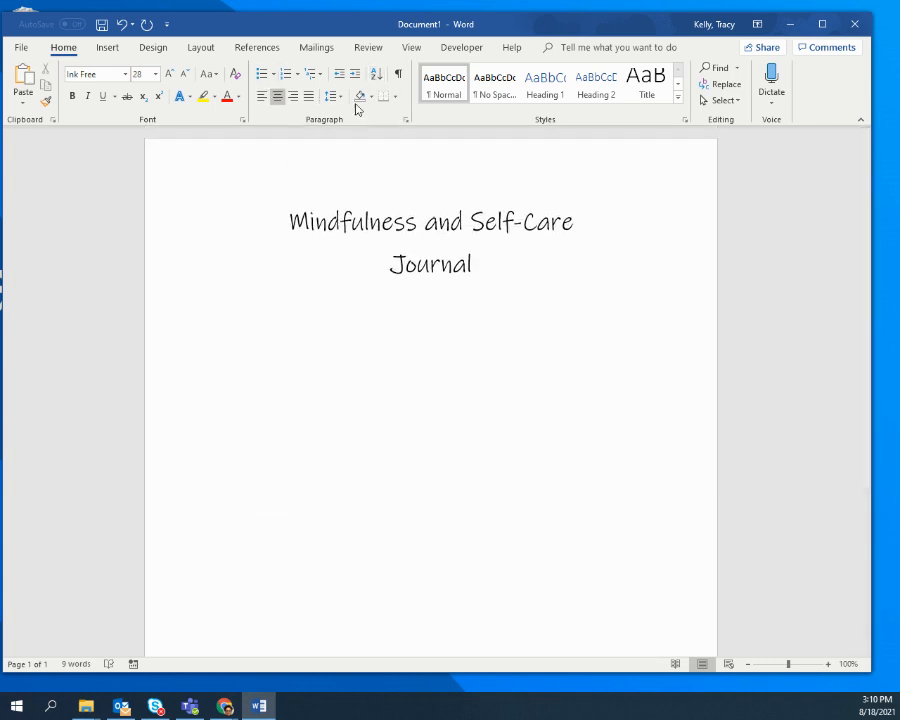
{"action": "left_click", "coordinate": [396, 96]}
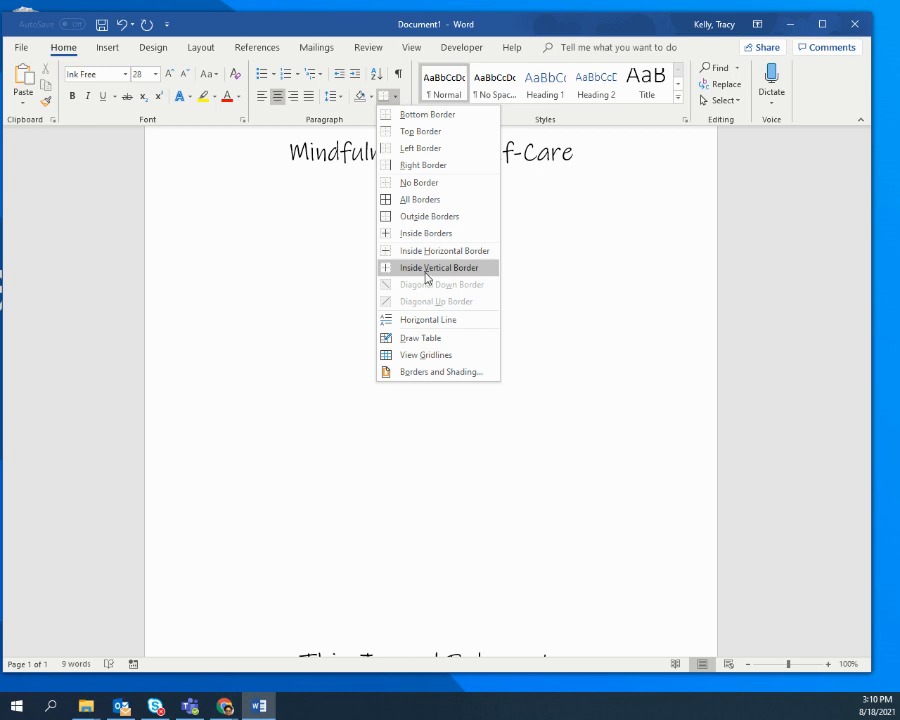
{"action": "left_click", "coordinate": [418, 372]}
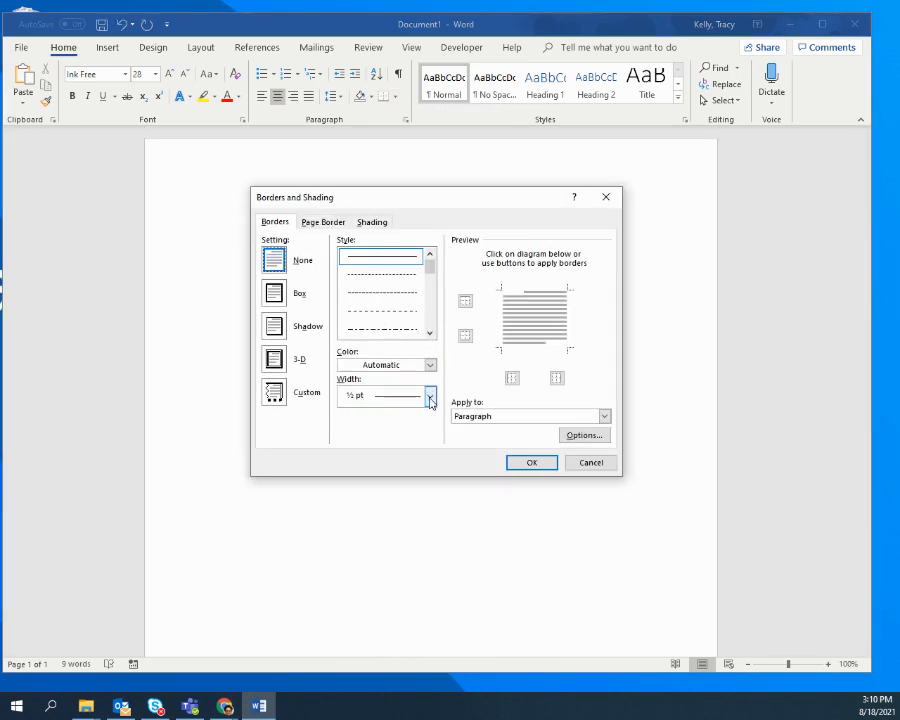
{"action": "left_click", "coordinate": [430, 397]}
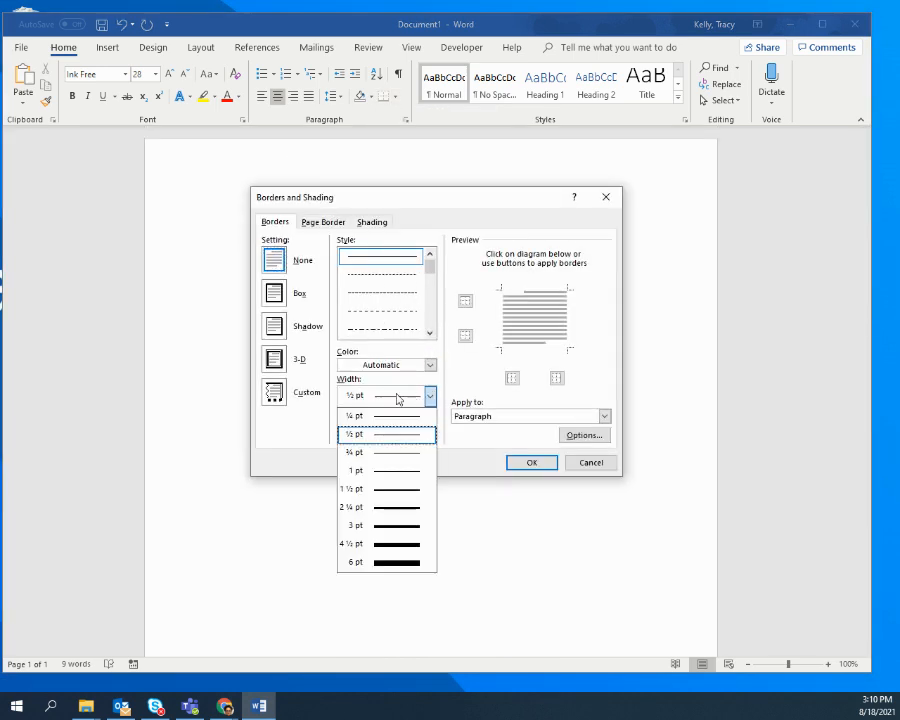
{"action": "left_click", "coordinate": [395, 508]}
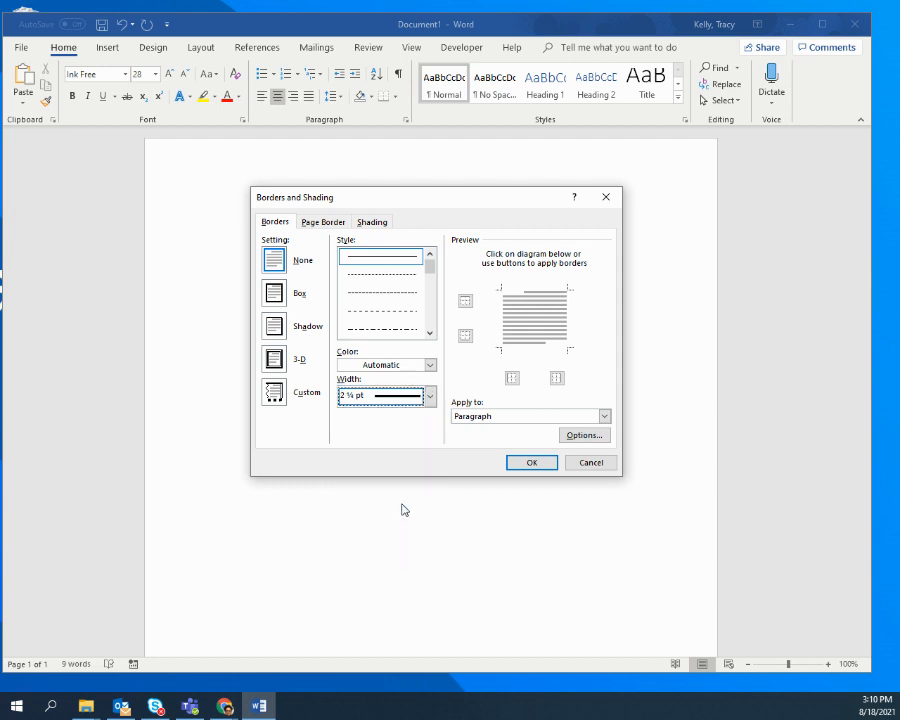
{"action": "left_click", "coordinate": [321, 223]}
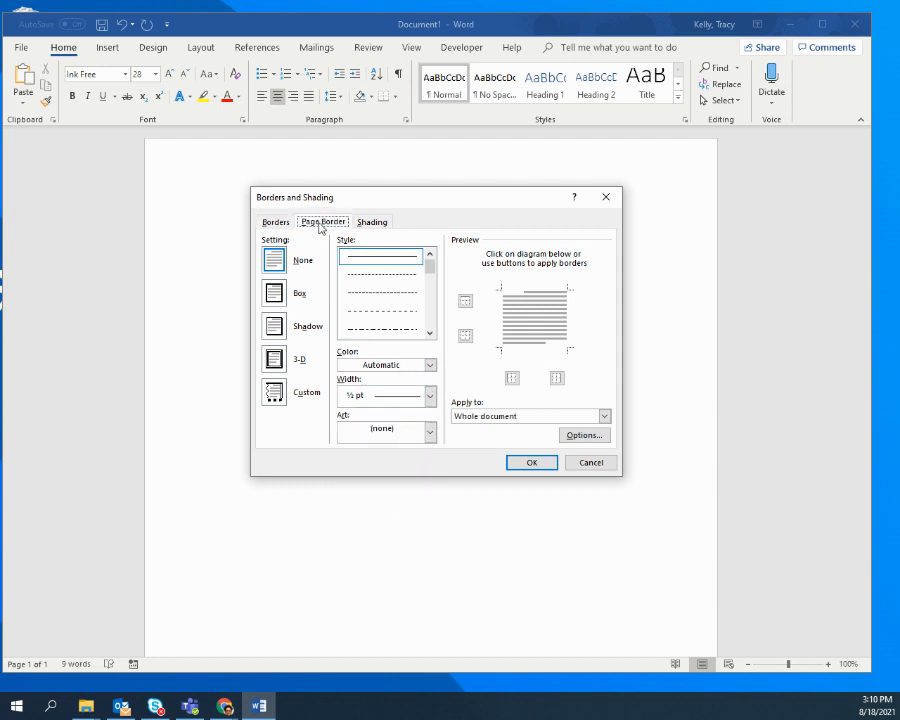
{"action": "left_click", "coordinate": [430, 397]}
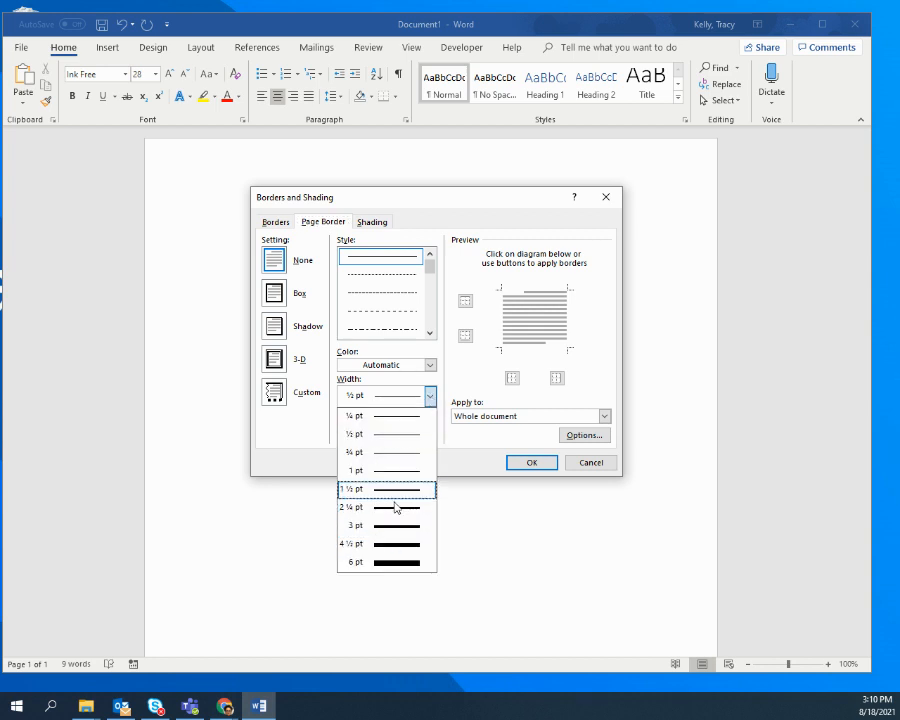
{"action": "left_click", "coordinate": [396, 513]}
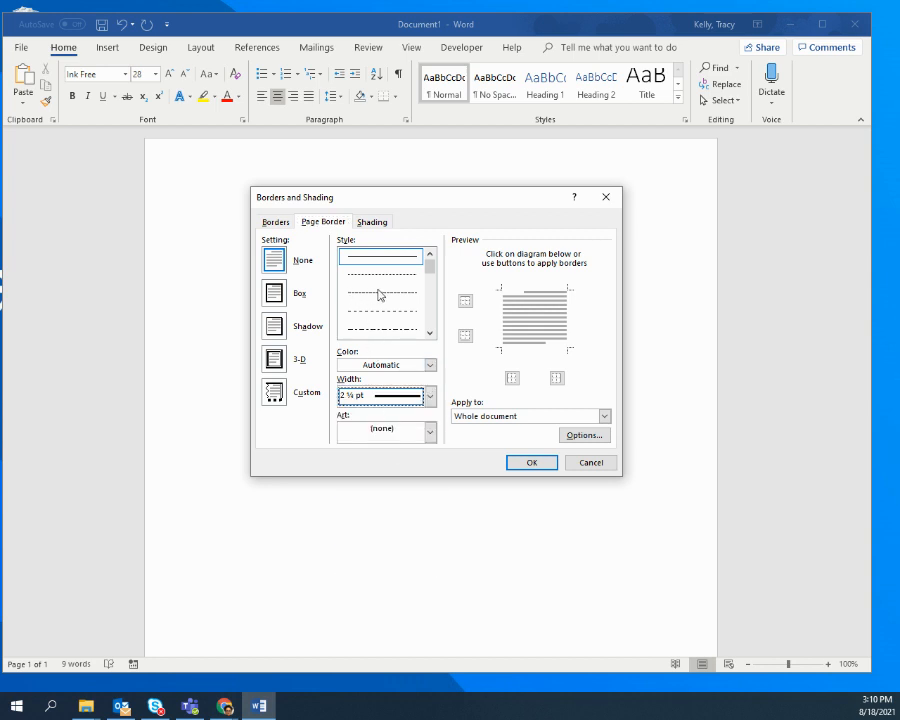
{"action": "left_click", "coordinate": [273, 293]}
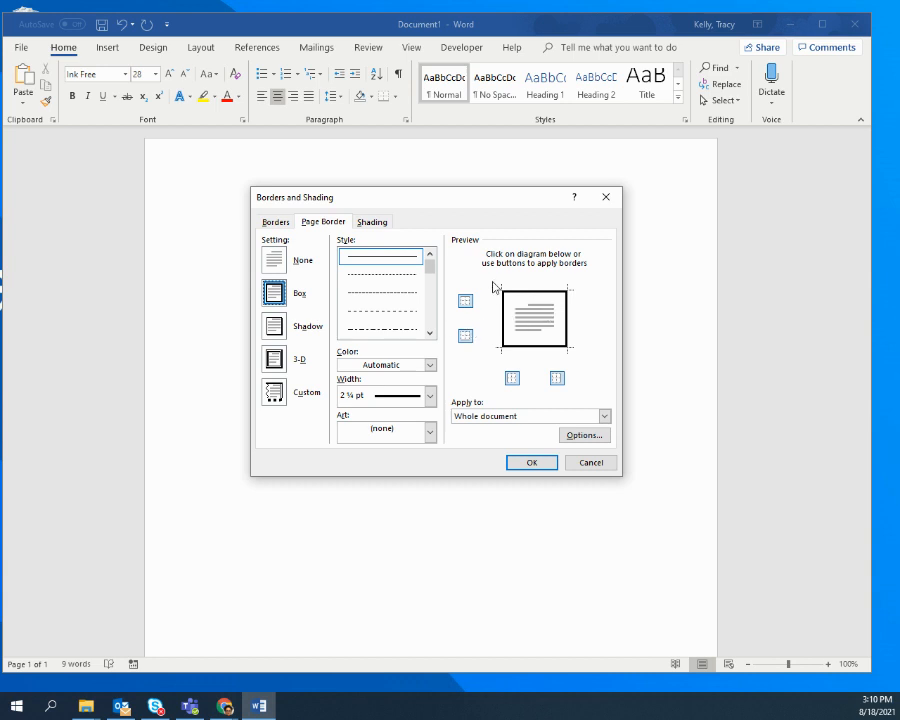
{"action": "left_click", "coordinate": [538, 464]}
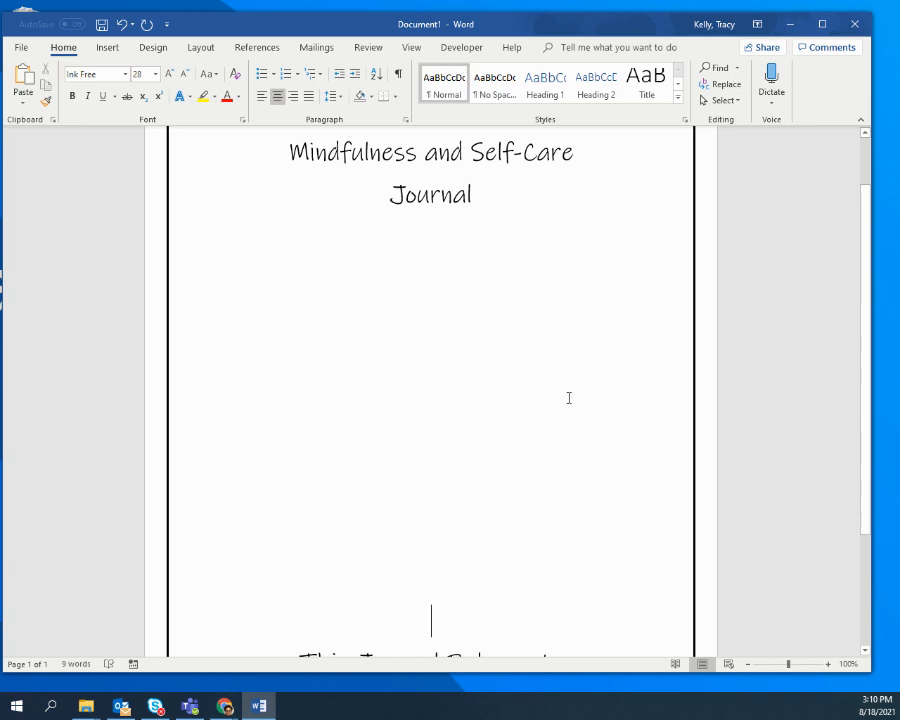
- Start a new paragraph after the name line to continue on page two, undoing the automatic conversion of the underscores into a border
{"action": "scroll", "coordinate": [566, 394], "scroll_direction": "down", "scroll_amount": 3}
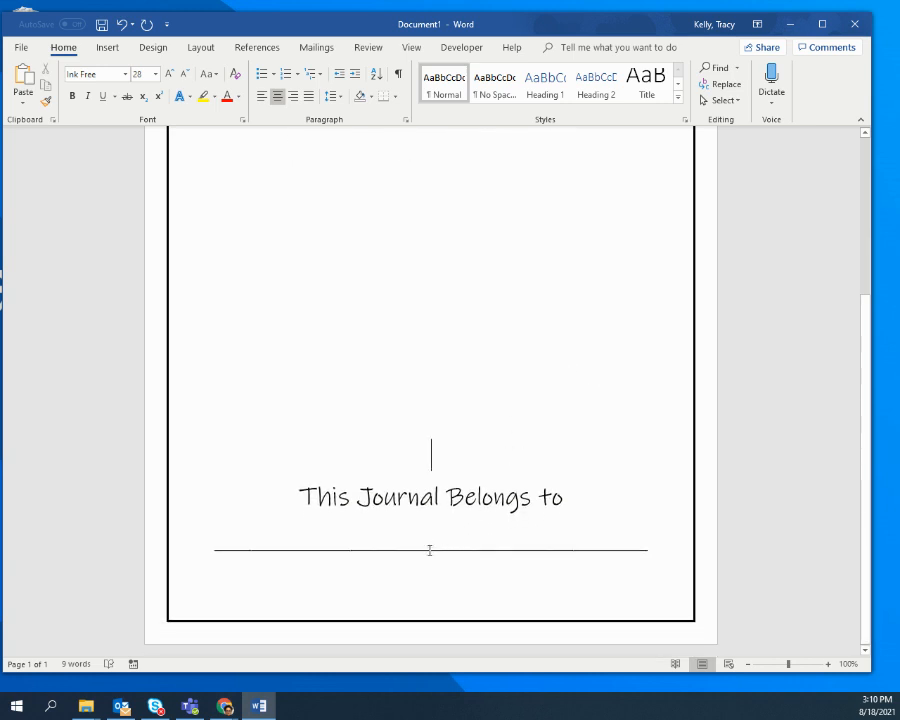
{"action": "left_click", "coordinate": [671, 566]}
{"action": "key", "text": "Return"}
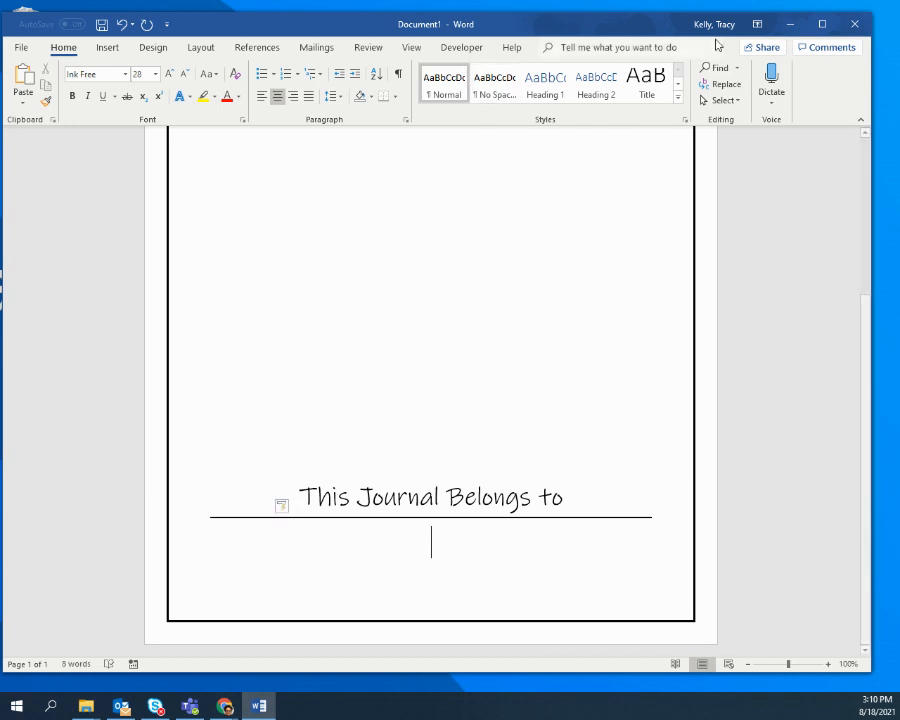
{"action": "left_click", "coordinate": [124, 24]}
{"action": "scroll", "coordinate": [365, 575], "scroll_direction": "down", "scroll_amount": 2}
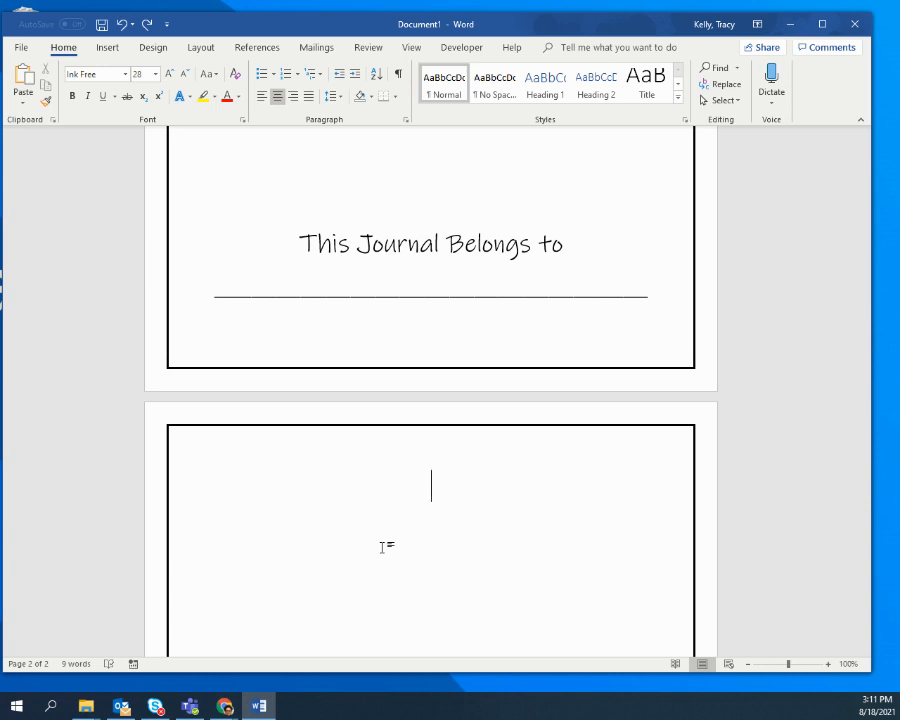
- Add the heading "I am Grateful" on page two and insert a table of two columns and one row below it
{"action": "type", "text": "I am Grateful"}
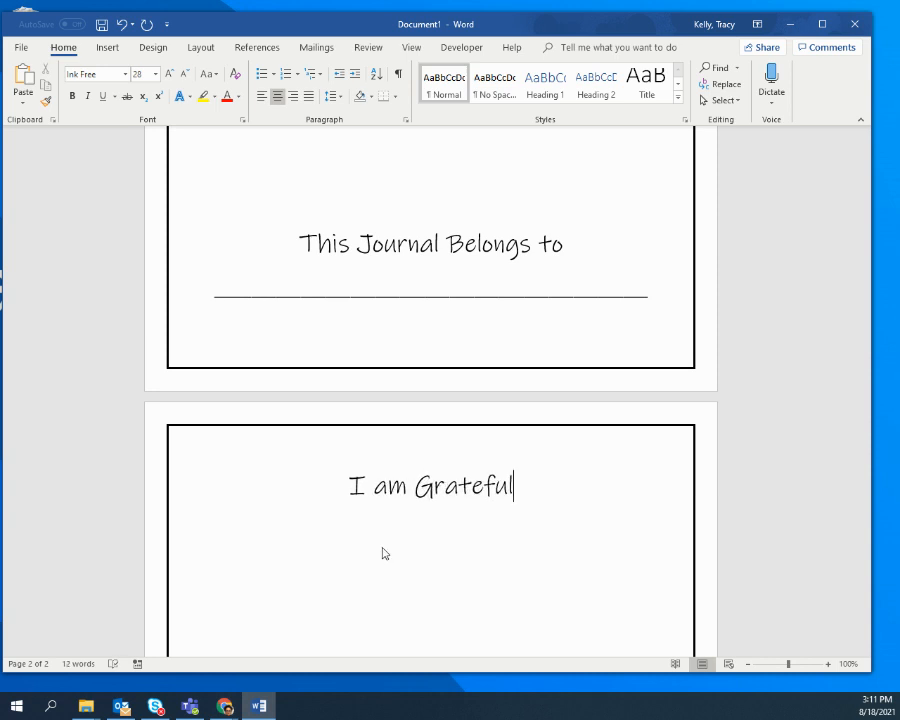
{"action": "key", "text": "Return"}
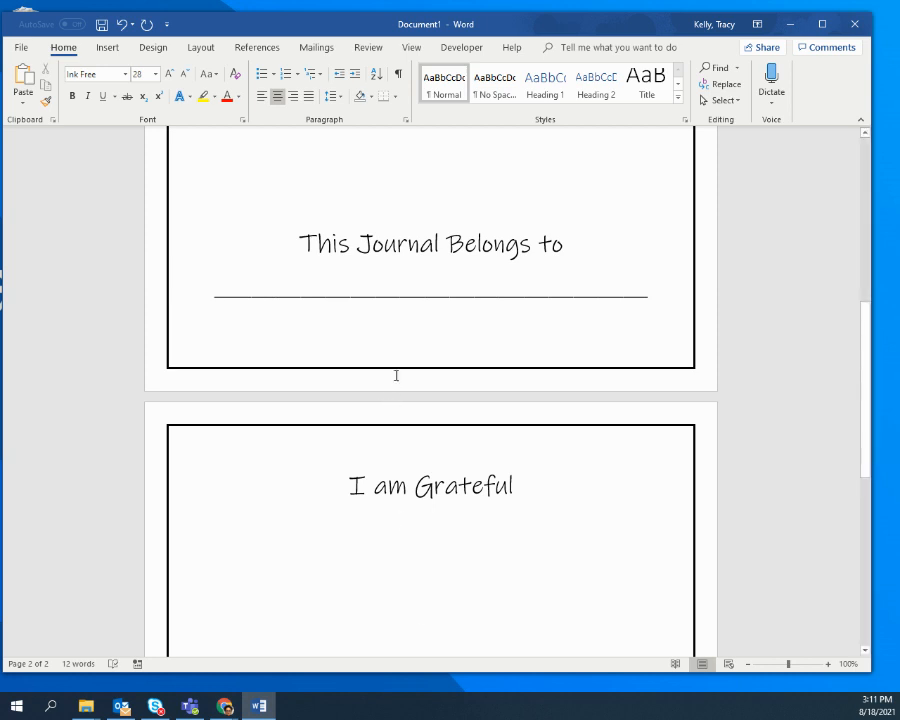
{"action": "left_click", "coordinate": [106, 47]}
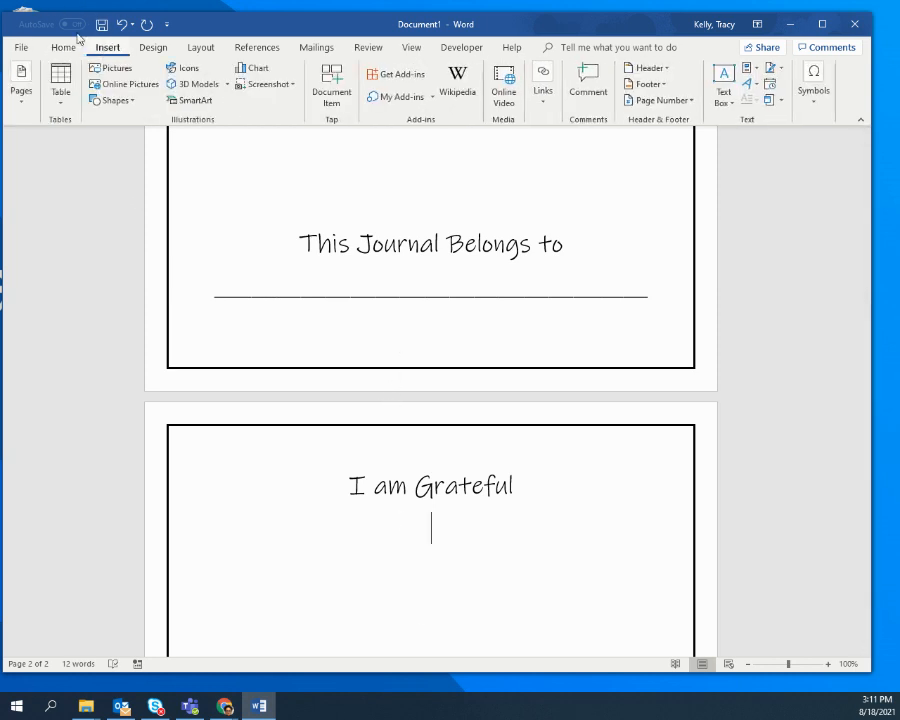
{"action": "left_click", "coordinate": [57, 82]}
{"action": "left_click", "coordinate": [68, 138]}
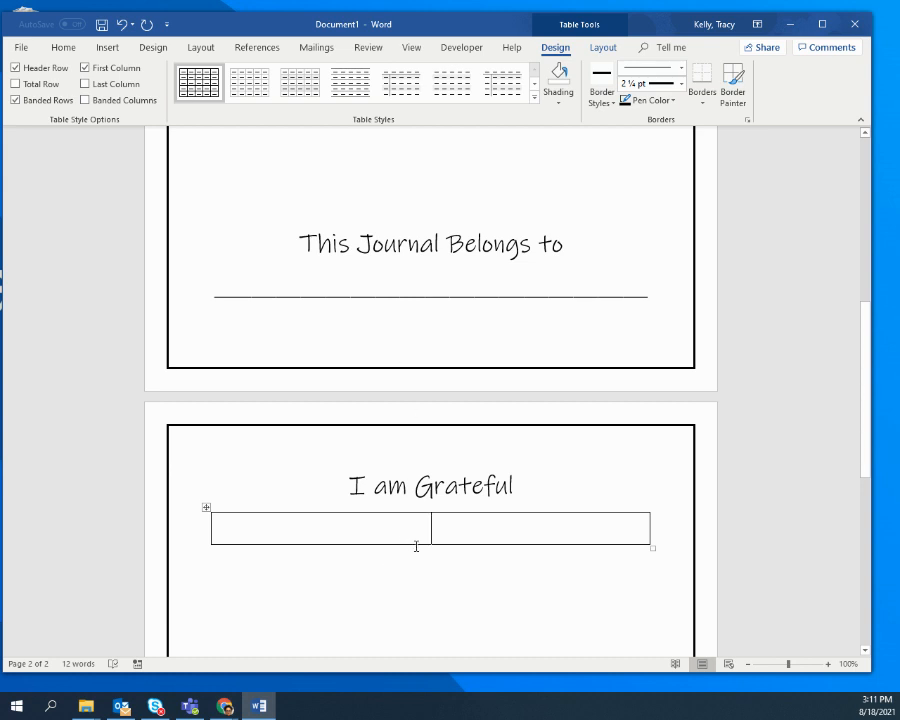
- Turn the table below the "I am Grateful" heading into a single taller cell and set its font size to 16
{"action": "mouse_move", "coordinate": [416, 544]}
{"action": "left_mouse_down"}
{"action": "mouse_move", "coordinate": [410, 599]}
{"action": "mouse_move", "coordinate": [386, 653]}
{"action": "mouse_move", "coordinate": [419, 524]}
{"action": "left_mouse_up"}
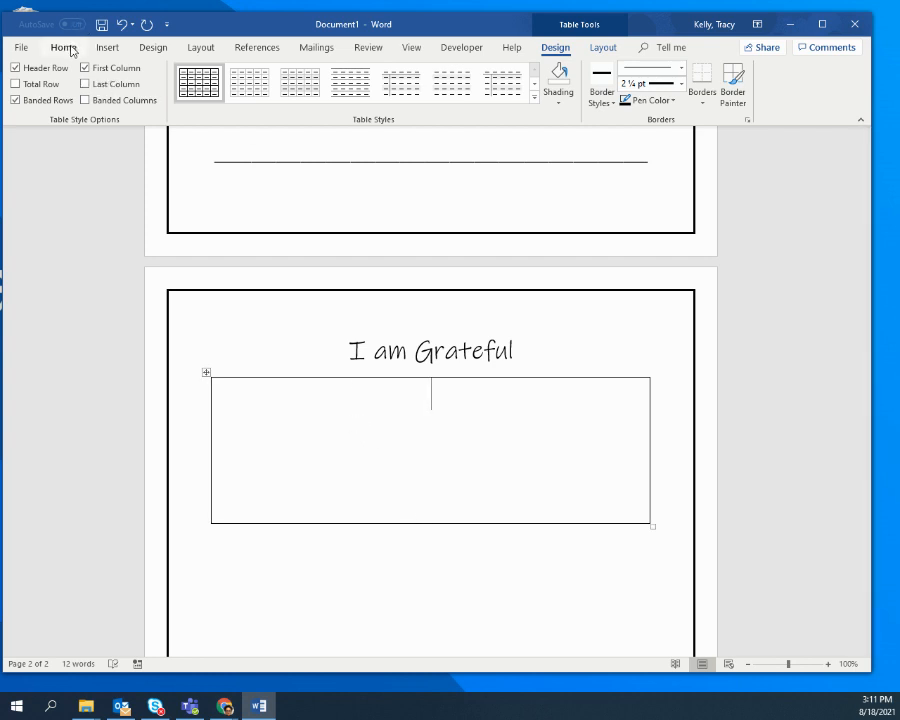
{"action": "left_click", "coordinate": [68, 48]}
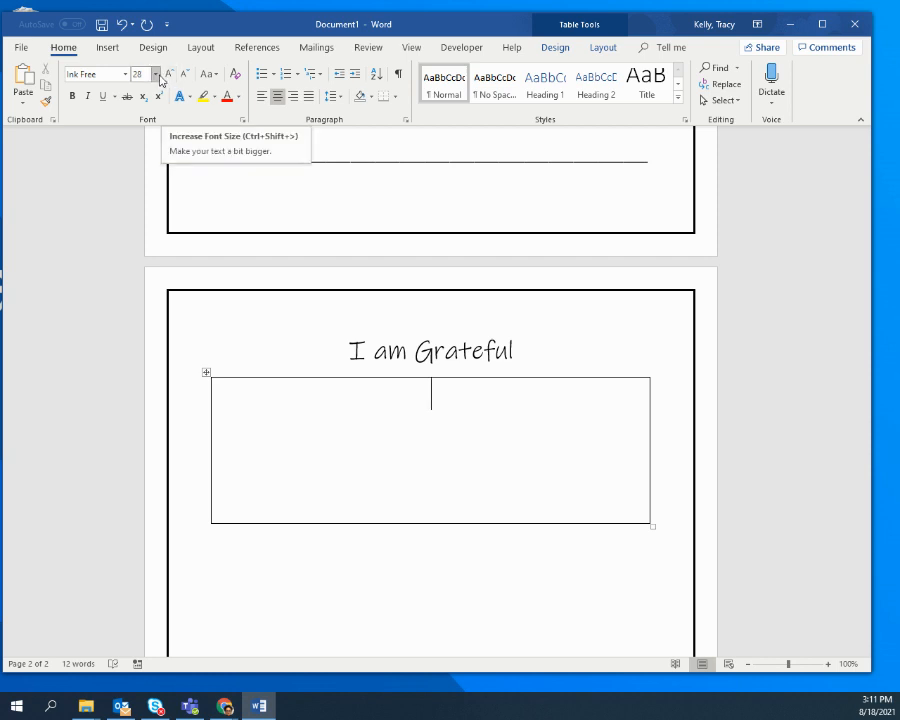
{"action": "left_click", "coordinate": [156, 75]}
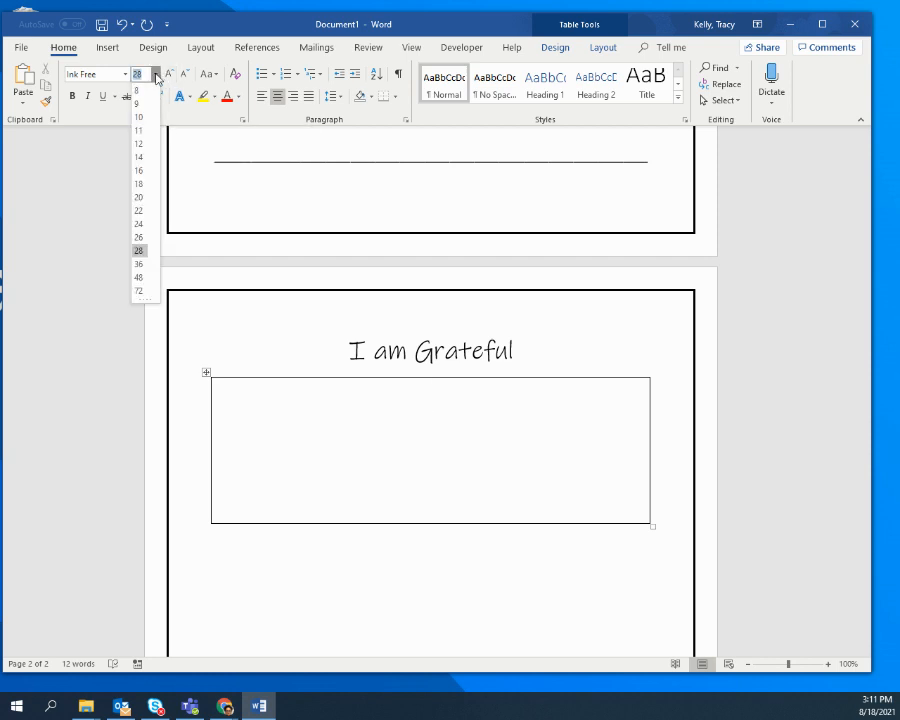
{"action": "left_click", "coordinate": [140, 172]}
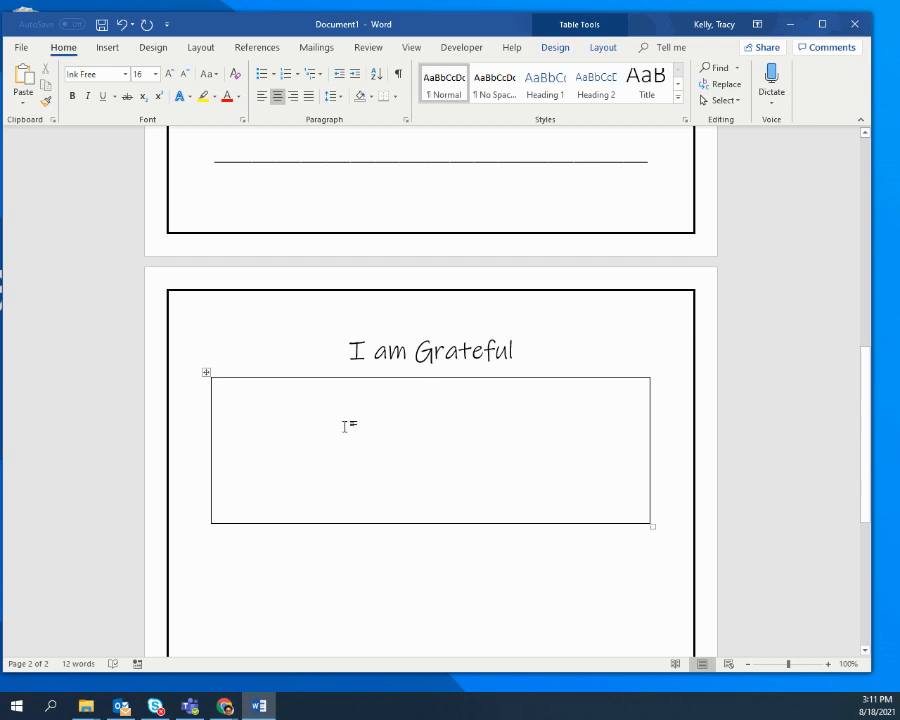
- Enter the caption "I'm Grateful For" on the second line of the table cell, starting a new line beneath it
{"action": "key", "text": "Return"}
{"action": "type", "text": "I am"}
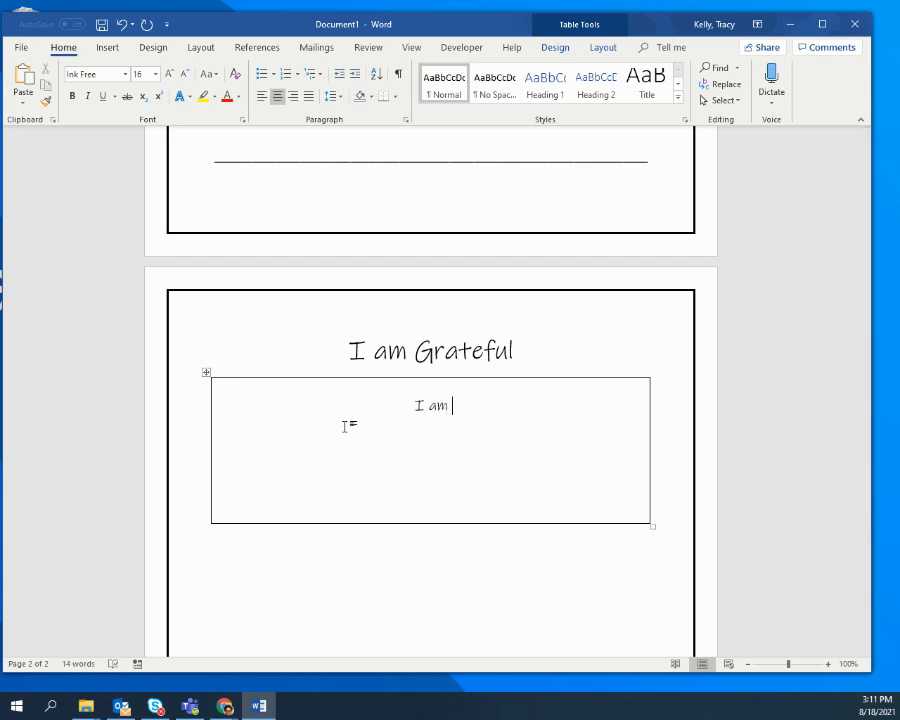
{"action": "key", "text": "BackSpace"}
{"action": "key", "text": "BackSpace"}
{"action": "key", "text": "BackSpace"}
{"action": "type", "text": "'m Gratef"}
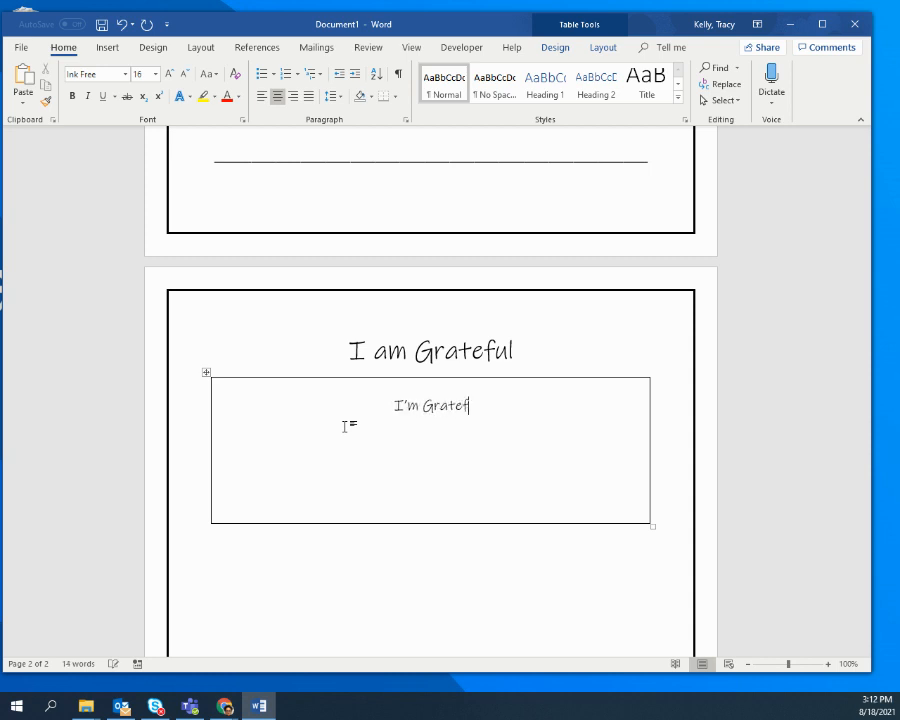
{"action": "type", "text": "ul For"}
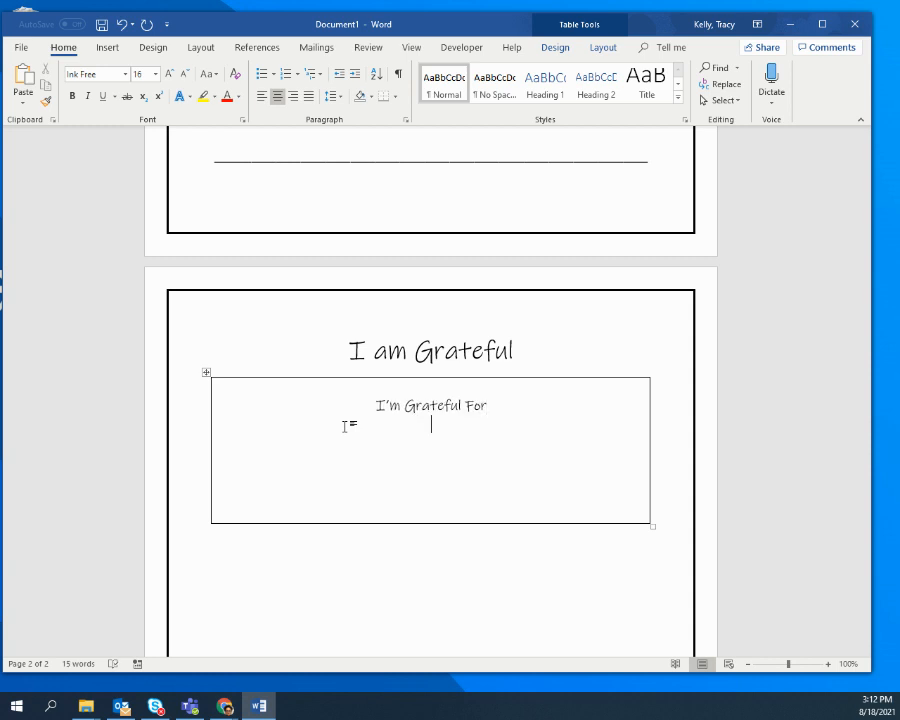
- Add two full-width underscore writing lines below the "I'm Grateful For" caption, undoing each automatic conversion into a border
{"action": "type", "text": "________________________________________"}
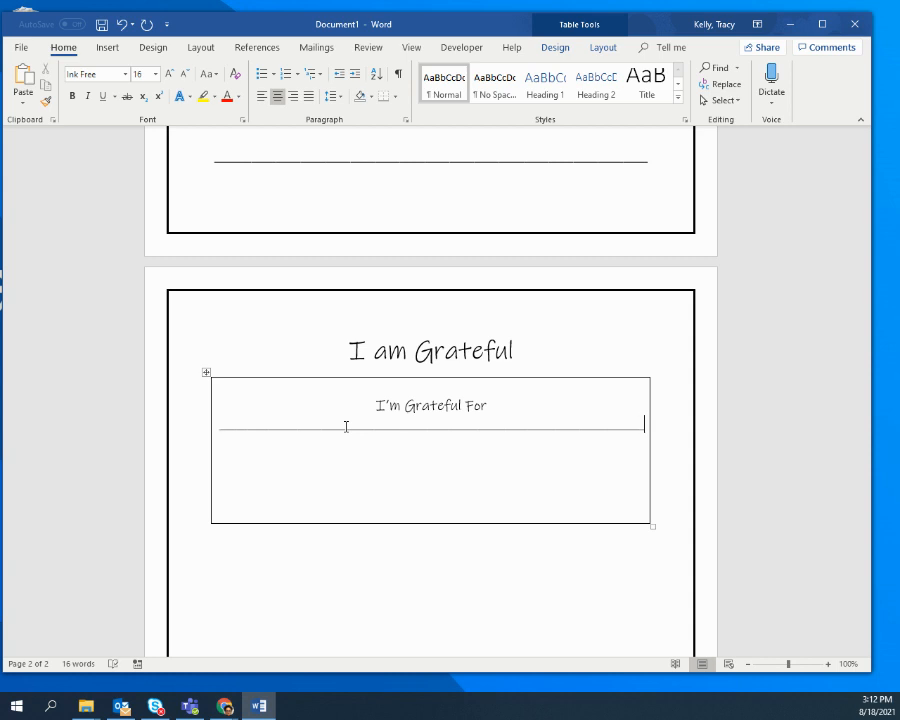
{"action": "key", "text": "Return"}
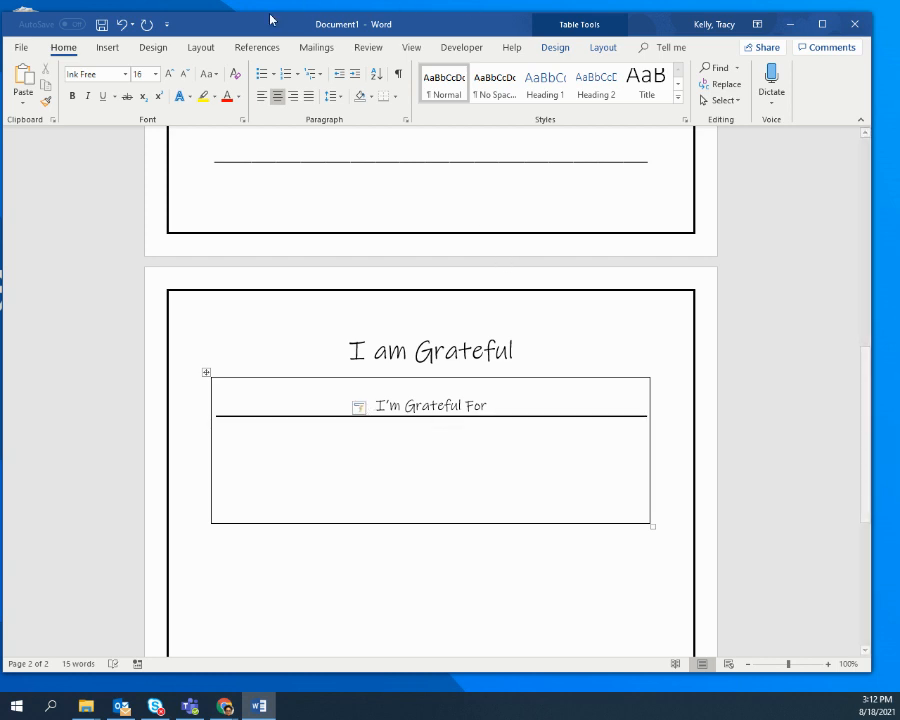
{"action": "left_click", "coordinate": [119, 25]}
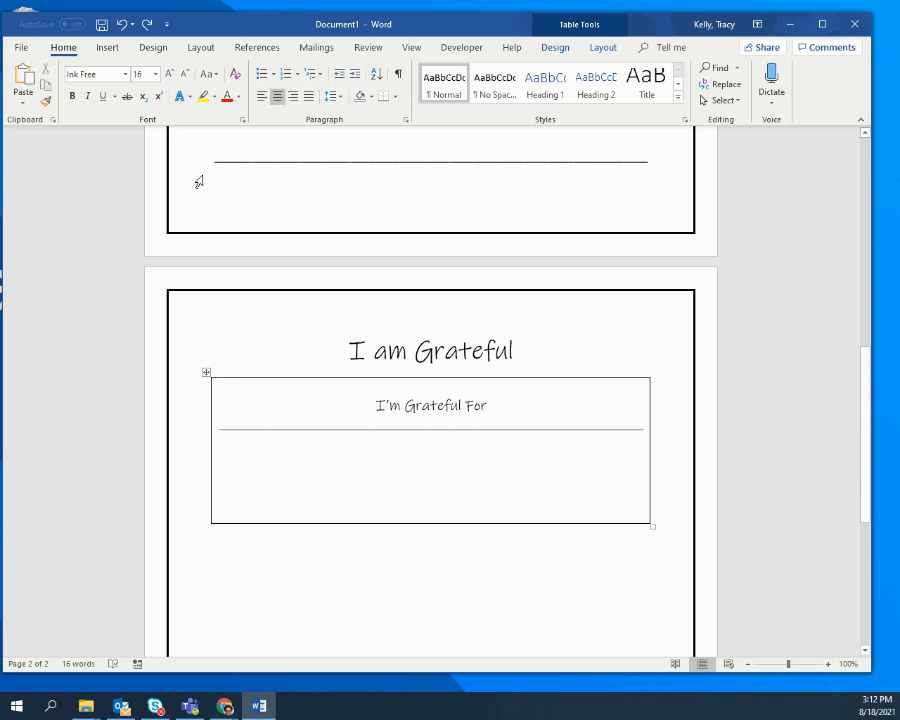
{"action": "type", "text": "_____________________________________________"}
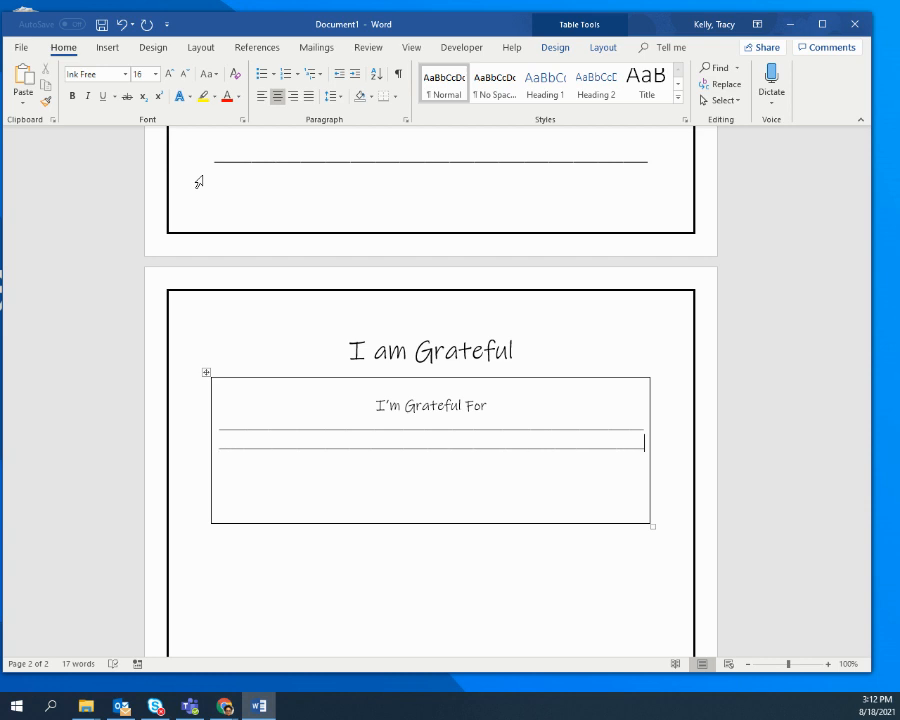
{"action": "key", "text": "Return"}
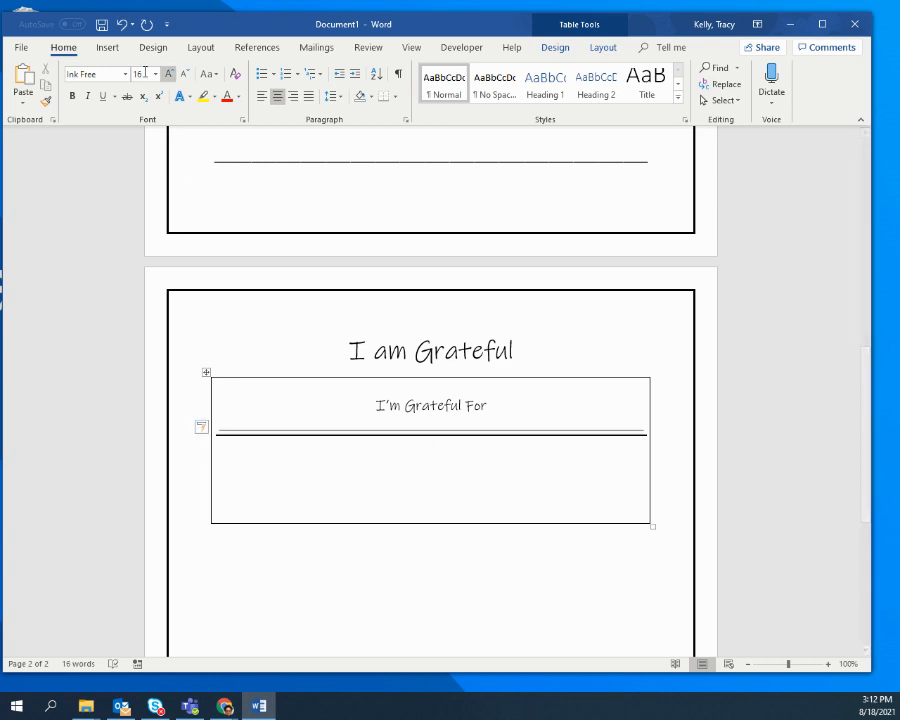
{"action": "left_click", "coordinate": [121, 25]}
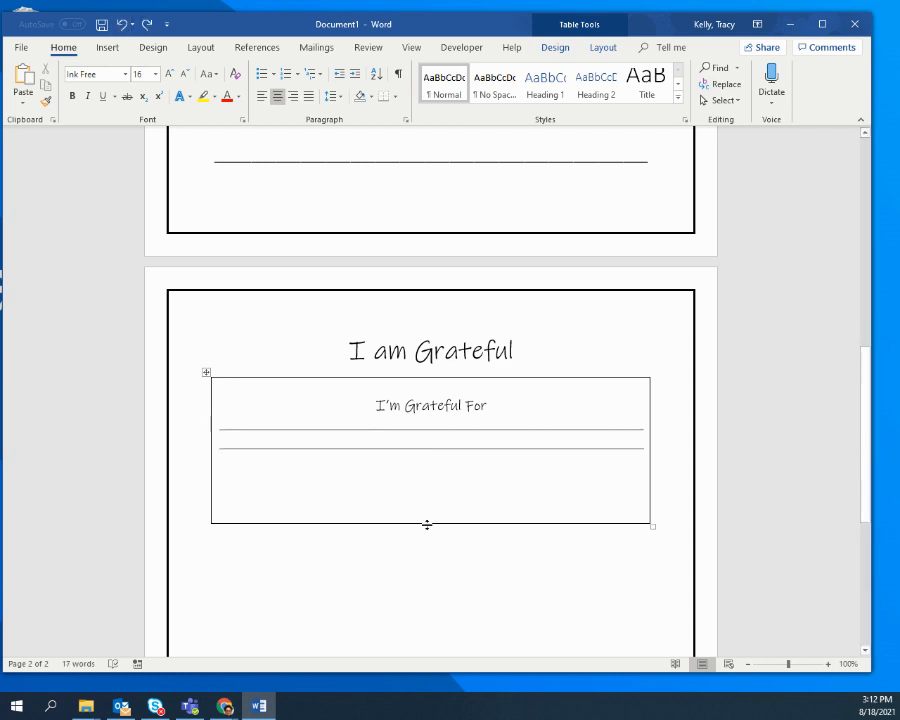
- Add three more full-width underscore lines to the cell for a total of five, undoing each automatic border conversion
{"action": "type", "text": "______________"}
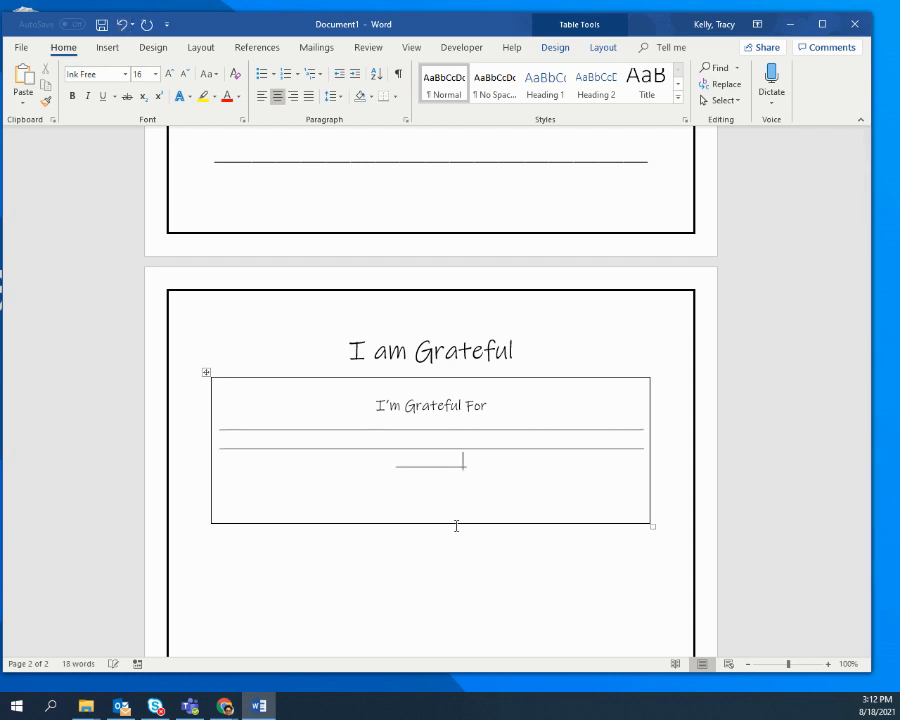
{"action": "type", "text": "________________________________________________________"}
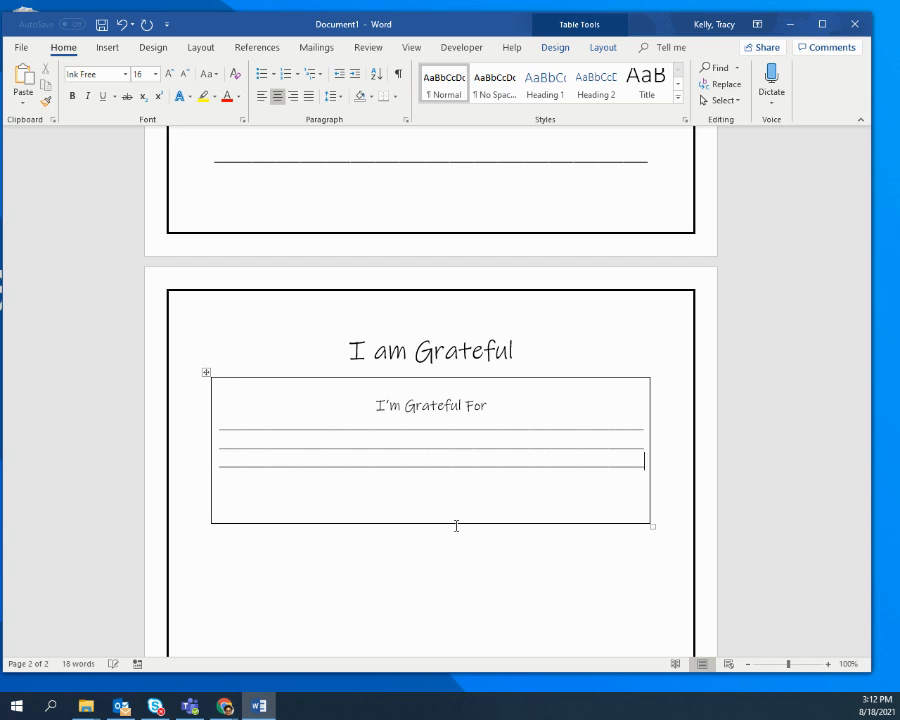
{"action": "key", "text": "Return"}
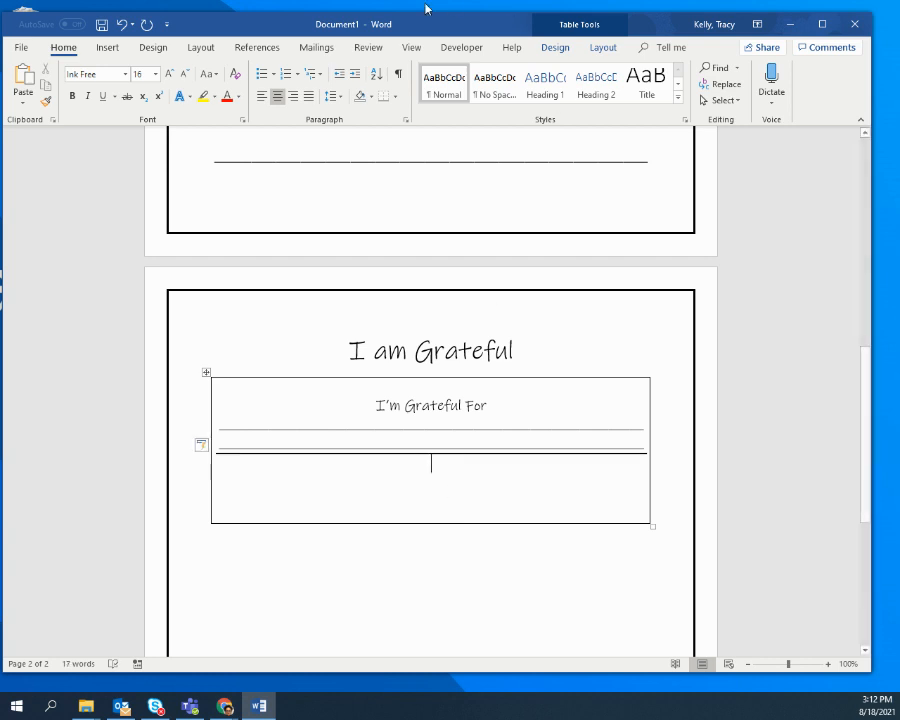
{"action": "left_click", "coordinate": [121, 25]}
{"action": "left_click", "coordinate": [121, 25]}
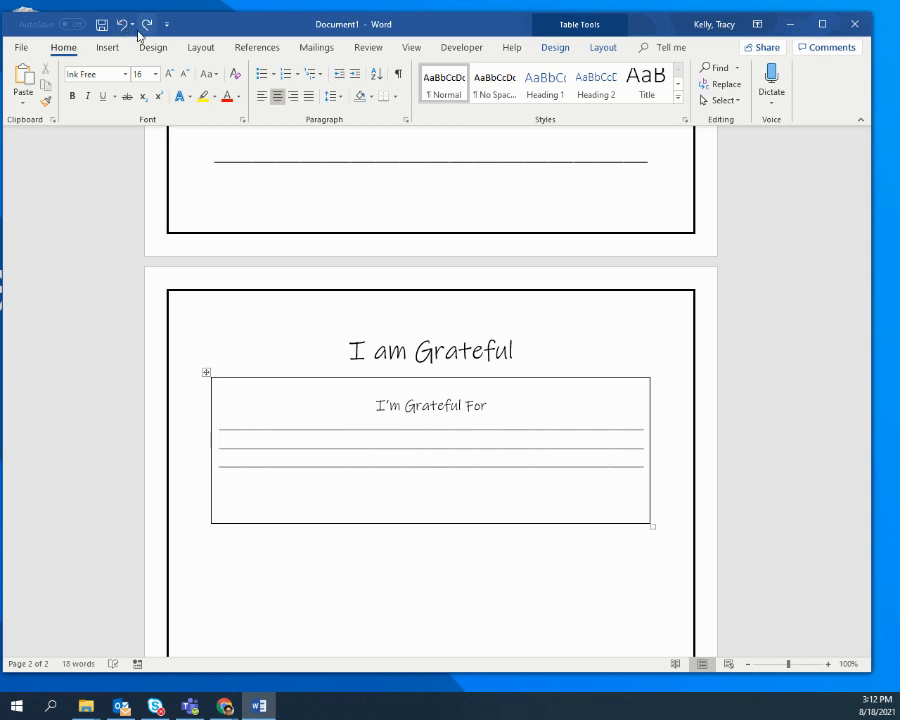
{"action": "type", "text": "__________________________________________________"}
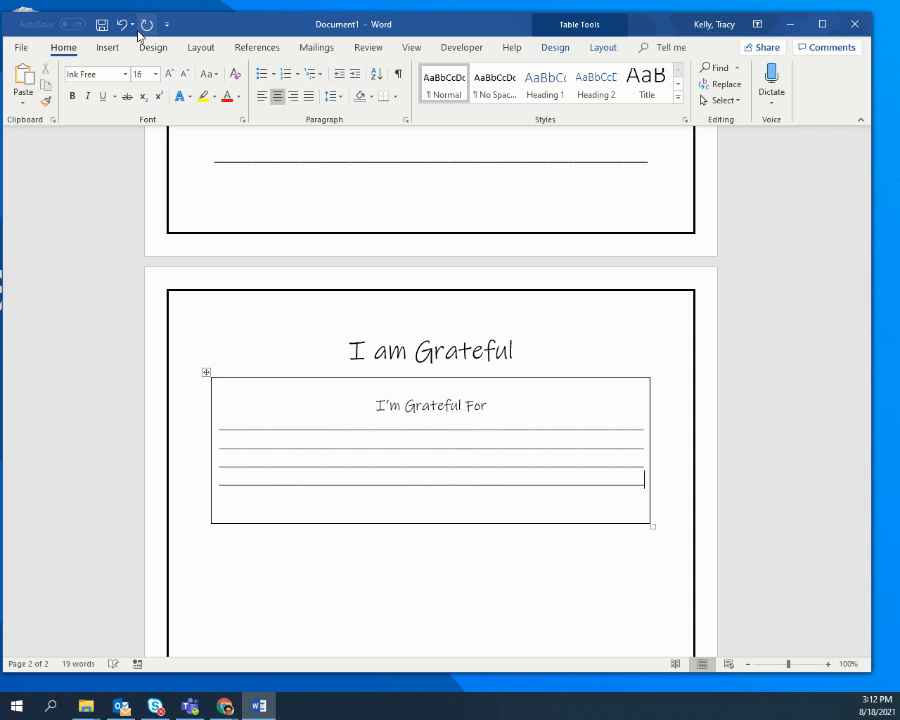
{"action": "key", "text": "Return"}
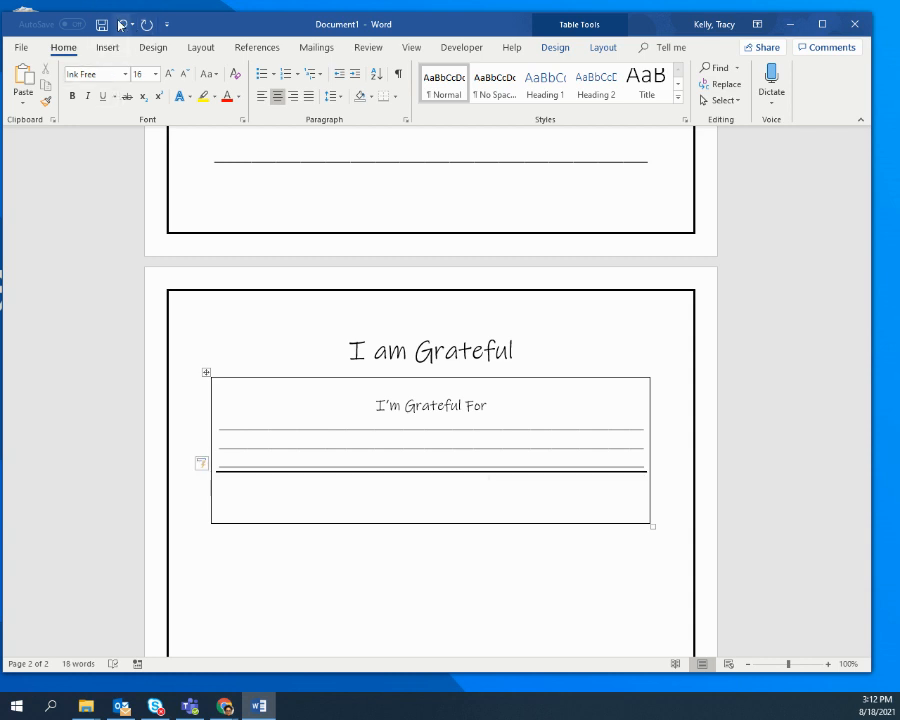
{"action": "left_click", "coordinate": [123, 28]}
{"action": "type", "text": "____________________________________________________________"}
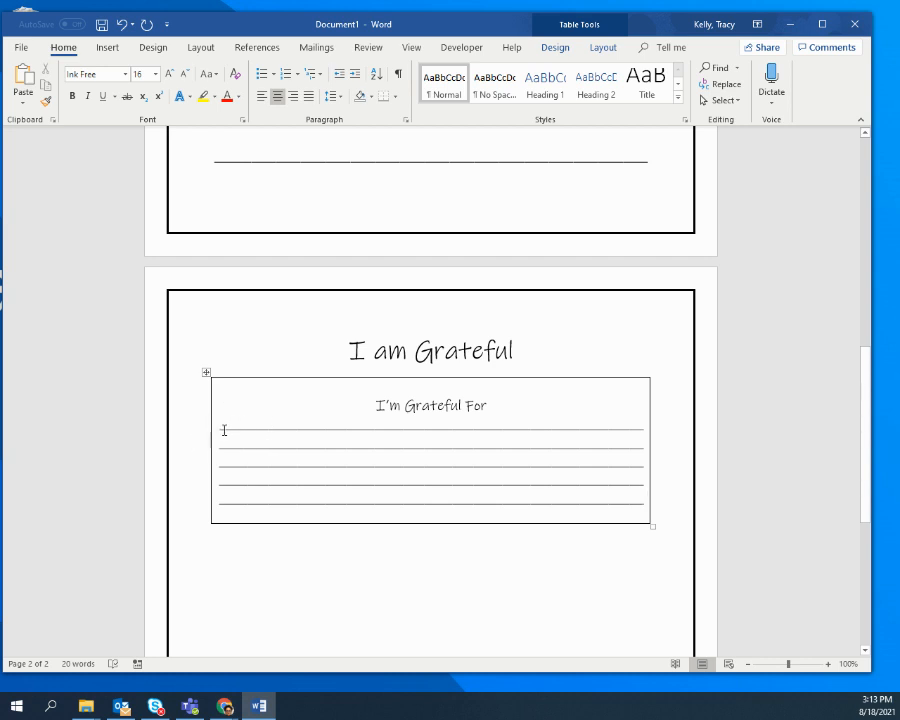
- Set the paragraph spacing after the five writing lines in the table cell to 6 pt
{"action": "left_click_drag", "start_coordinate": [220, 429], "coordinate": [647, 512]}
{"action": "left_click", "coordinate": [406, 119]}
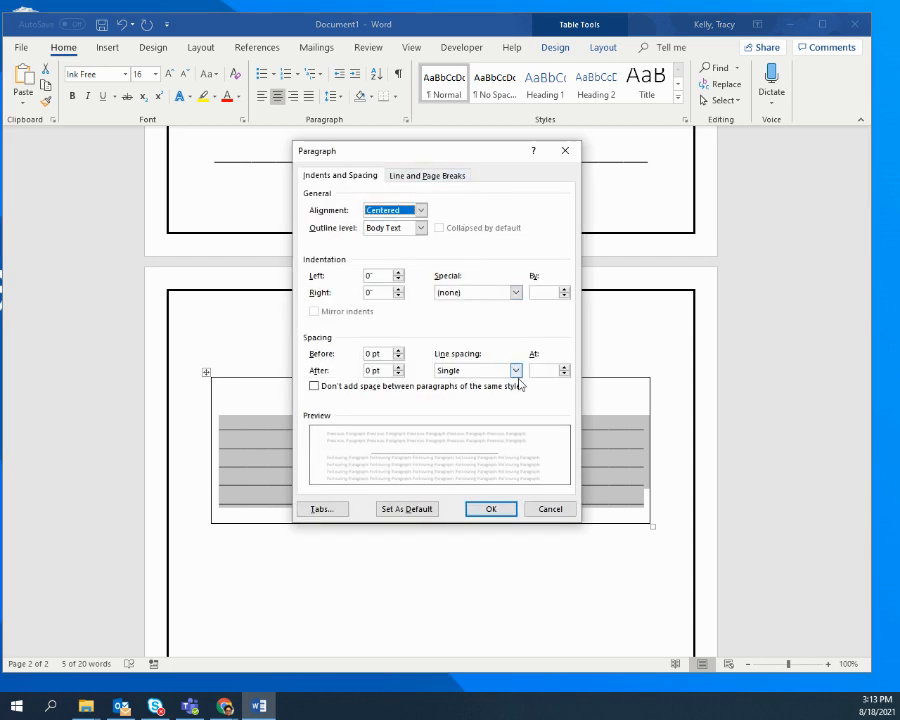
{"action": "left_click", "coordinate": [398, 374]}
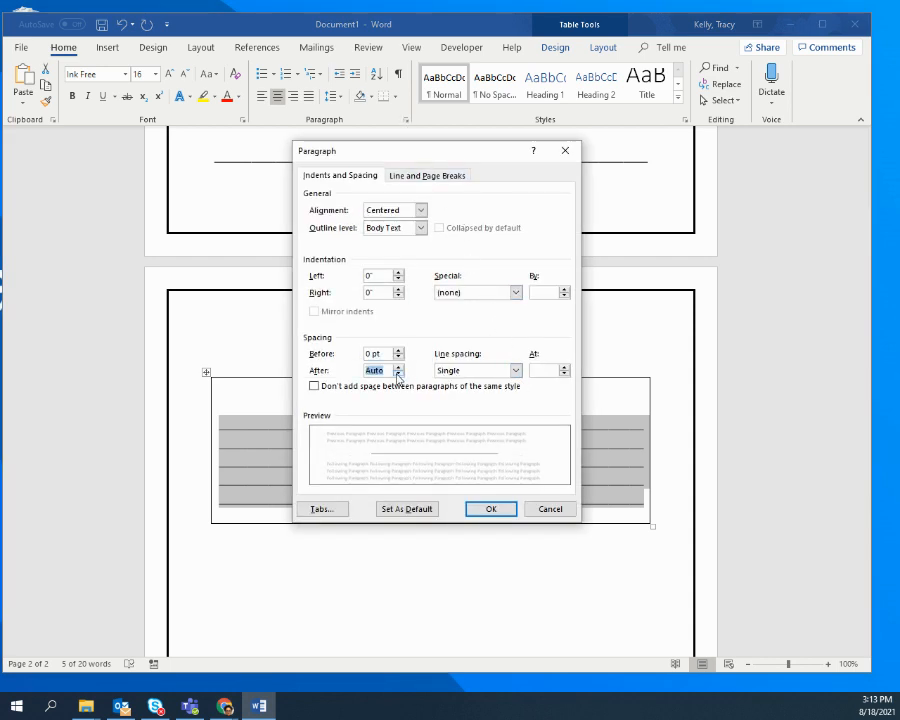
{"action": "left_click", "coordinate": [398, 367]}
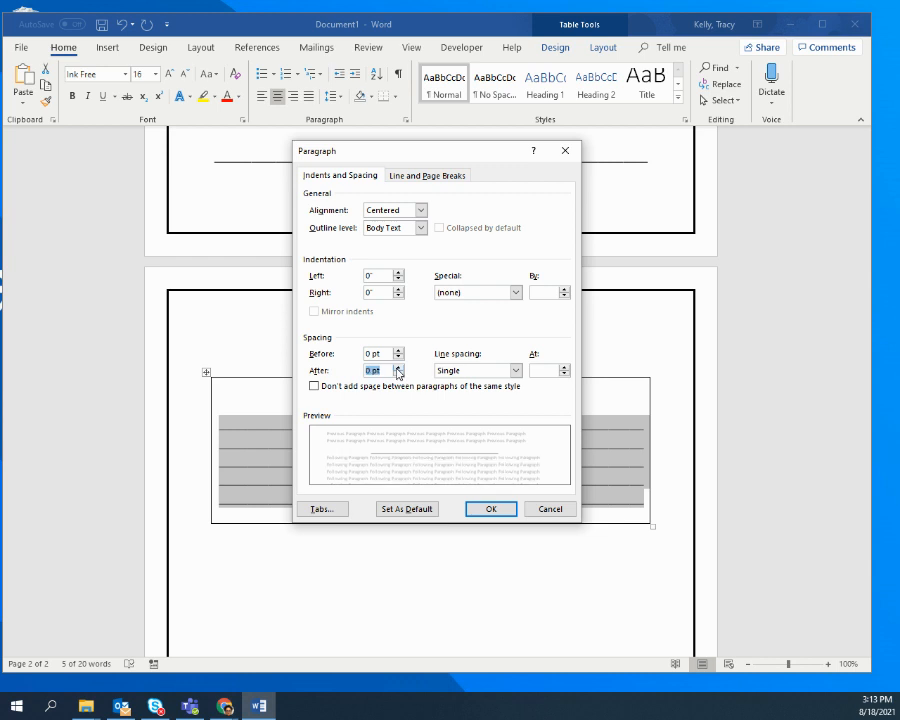
{"action": "left_click", "coordinate": [398, 367]}
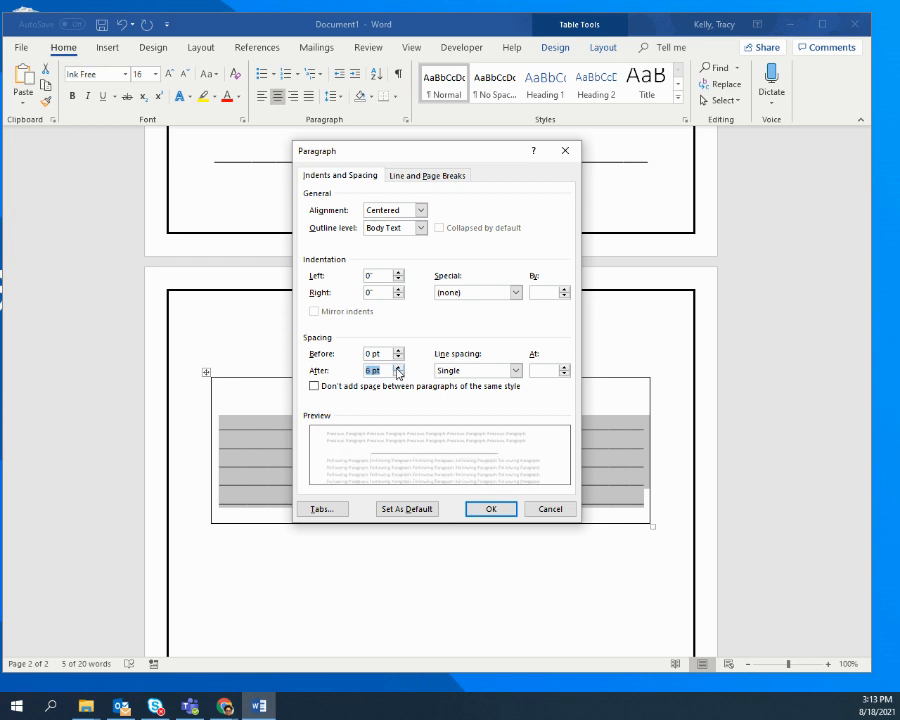
{"action": "left_click", "coordinate": [475, 508]}
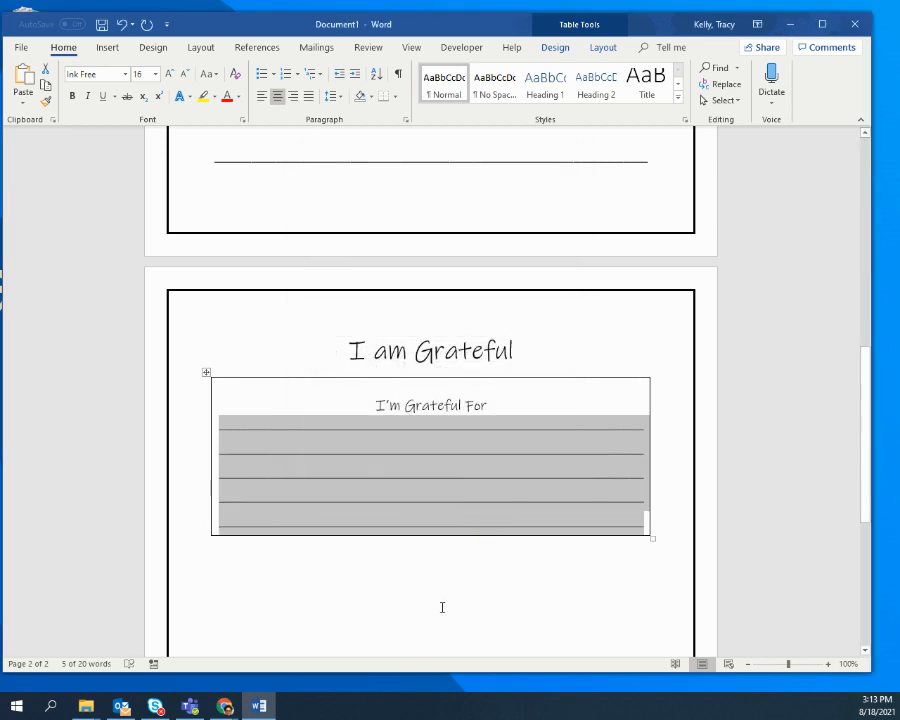
{"action": "left_click", "coordinate": [484, 593]}
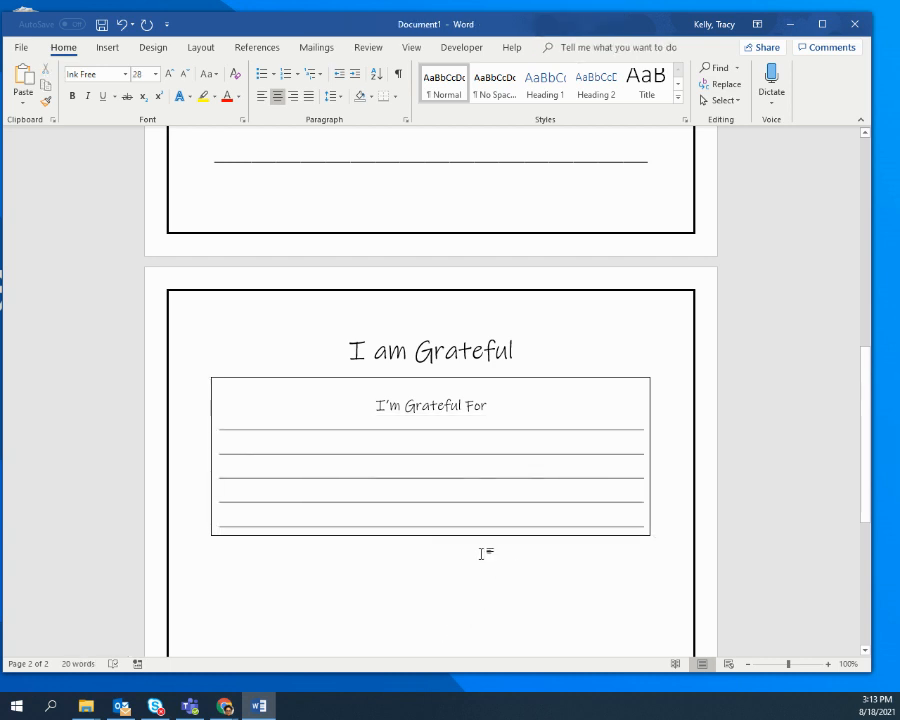
- Try to paste a copy of the "I'm Grateful For" table directly below the original
{"action": "mouse_move", "coordinate": [279, 368]}
{"action": "left_click_drag", "start_coordinate": [233, 387], "coordinate": [560, 392]}
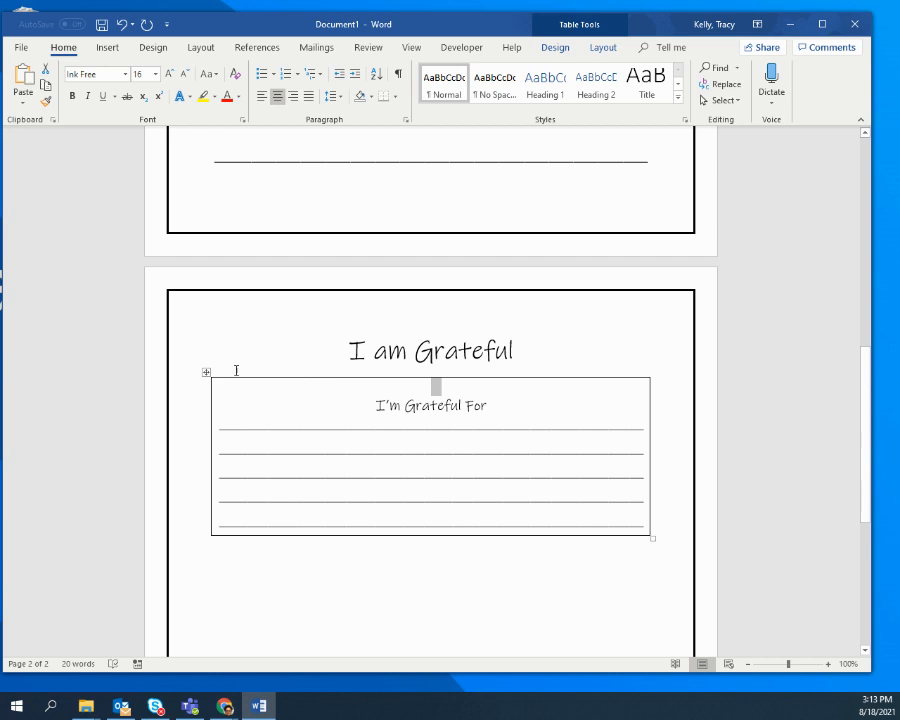
{"action": "left_click", "coordinate": [206, 372]}
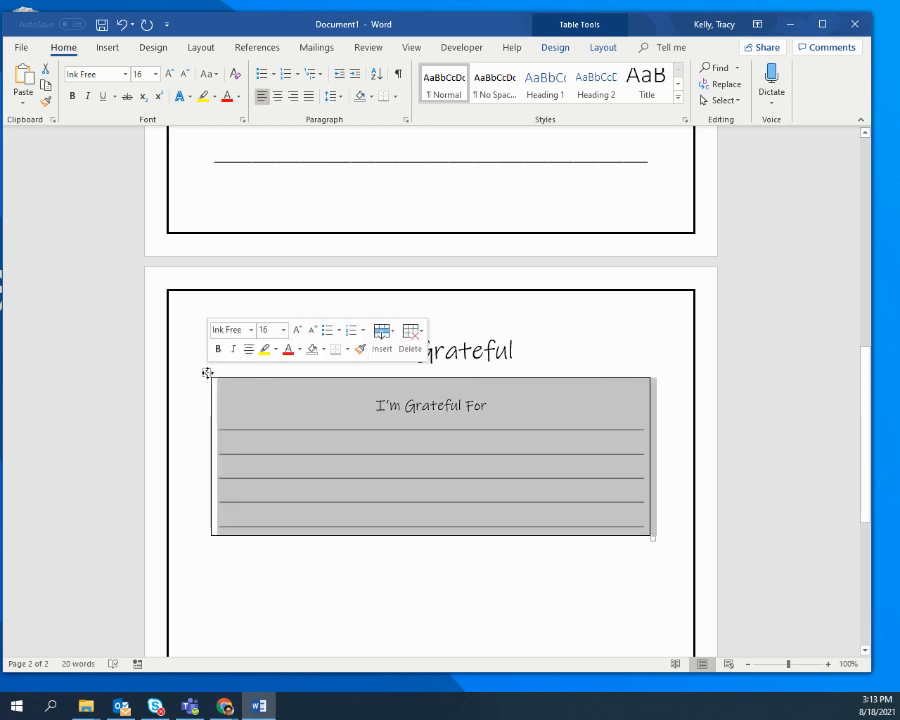
{"action": "right_click", "coordinate": [279, 405]}
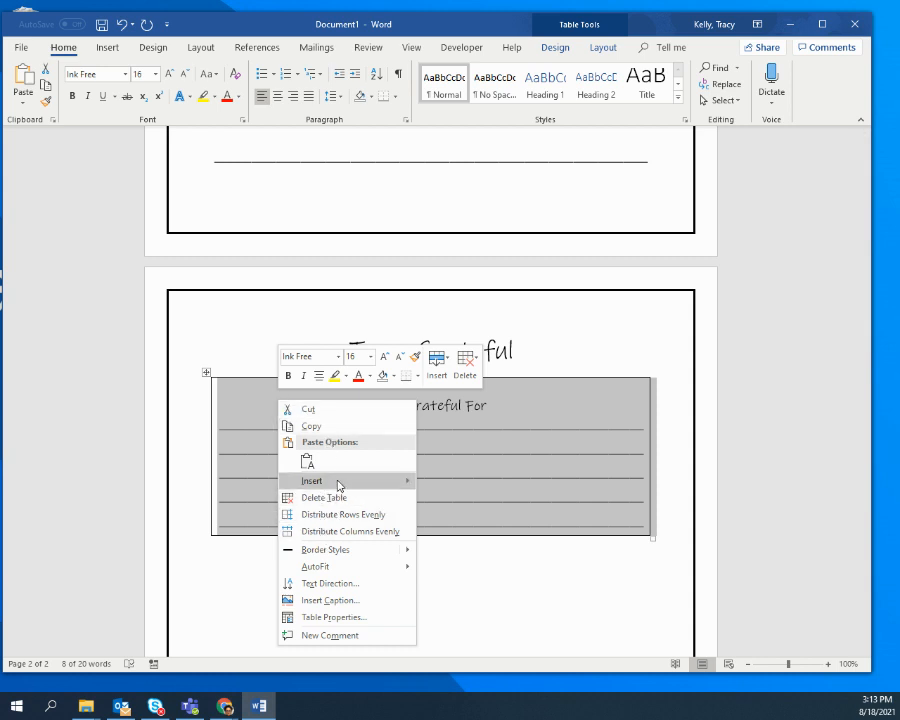
{"action": "left_click", "coordinate": [322, 431]}
{"action": "scroll", "coordinate": [315, 460], "scroll_direction": "down", "scroll_amount": 3}
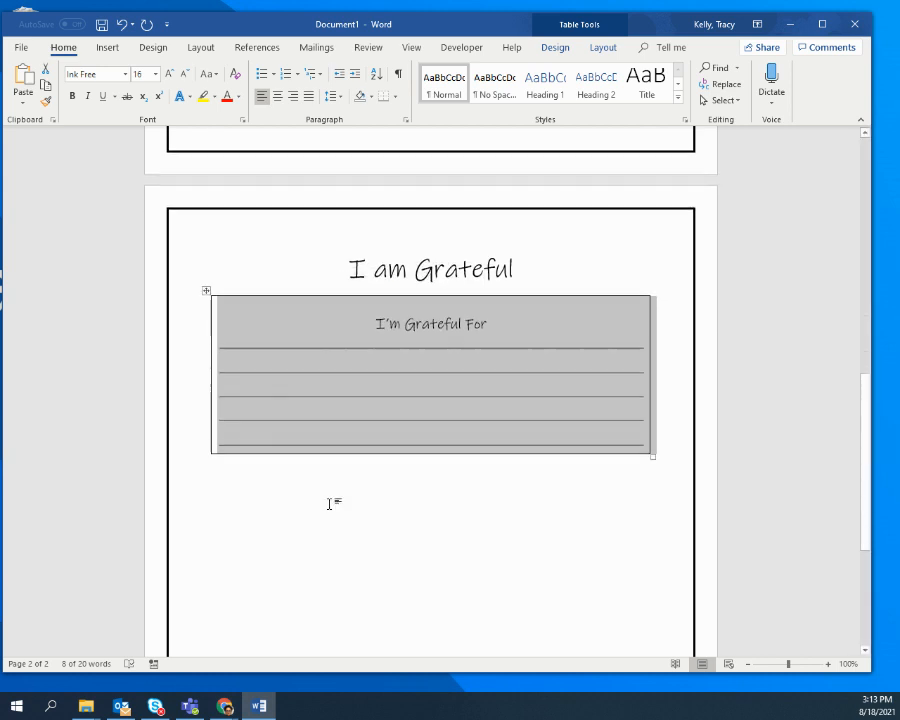
{"action": "left_click", "coordinate": [400, 425]}
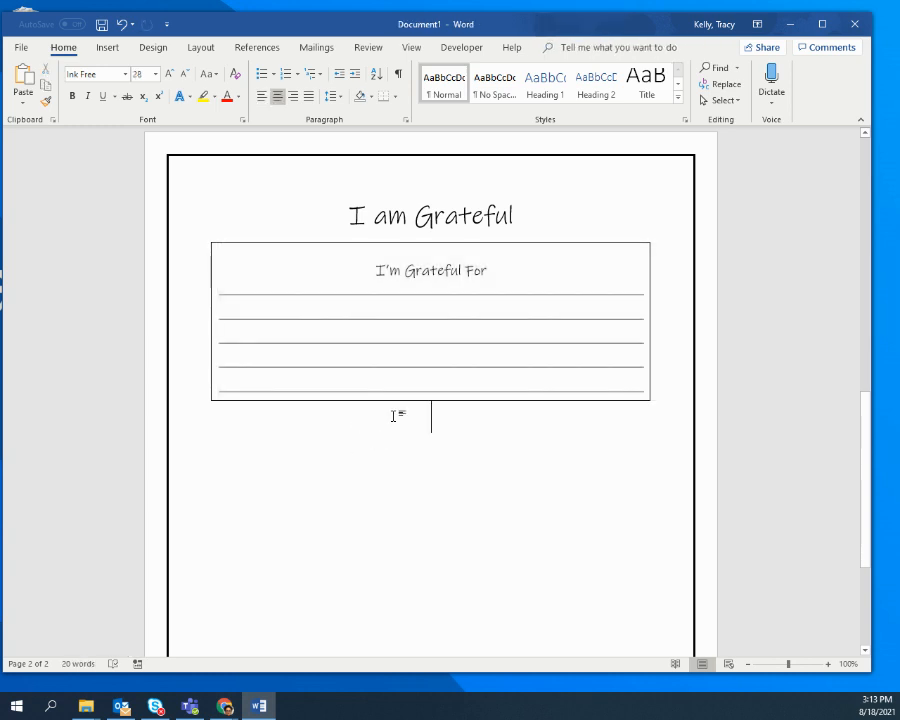
{"action": "key", "text": "ctrl+v"}
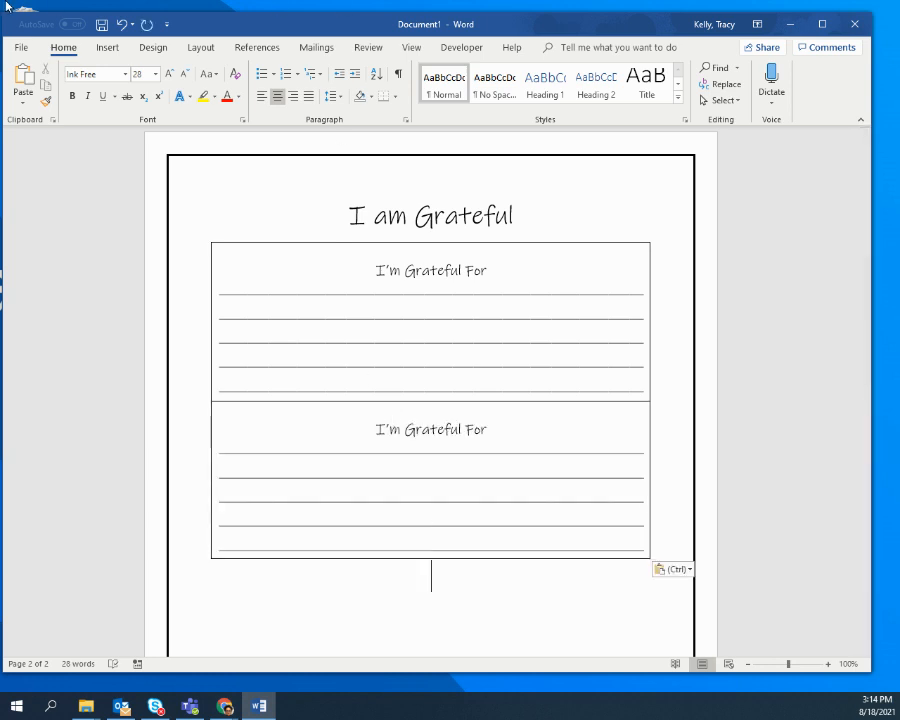
{"action": "left_click", "coordinate": [125, 25]}
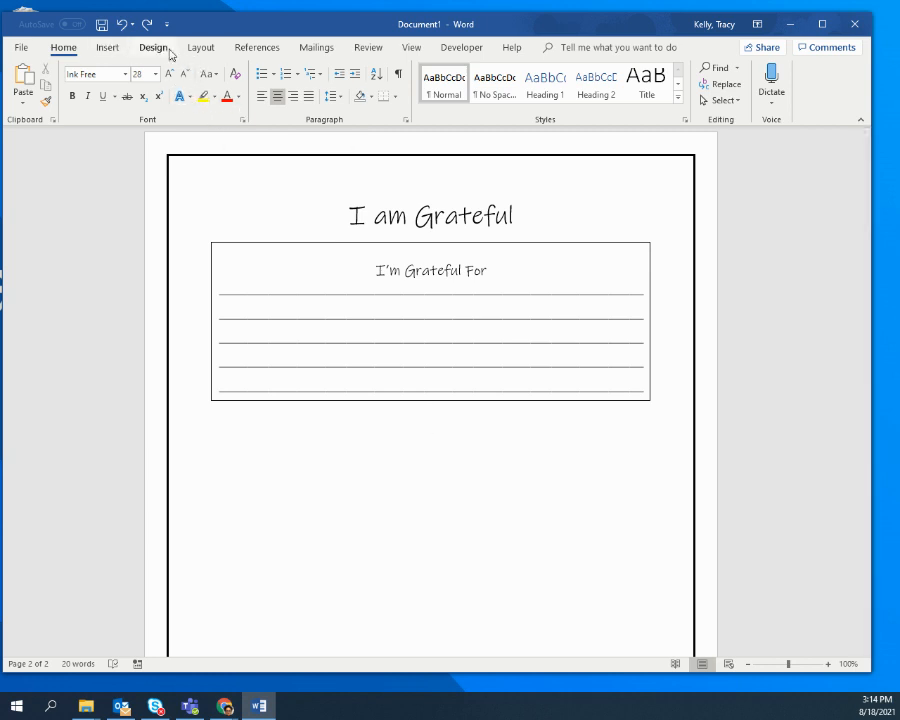
{"action": "left_click", "coordinate": [106, 53]}
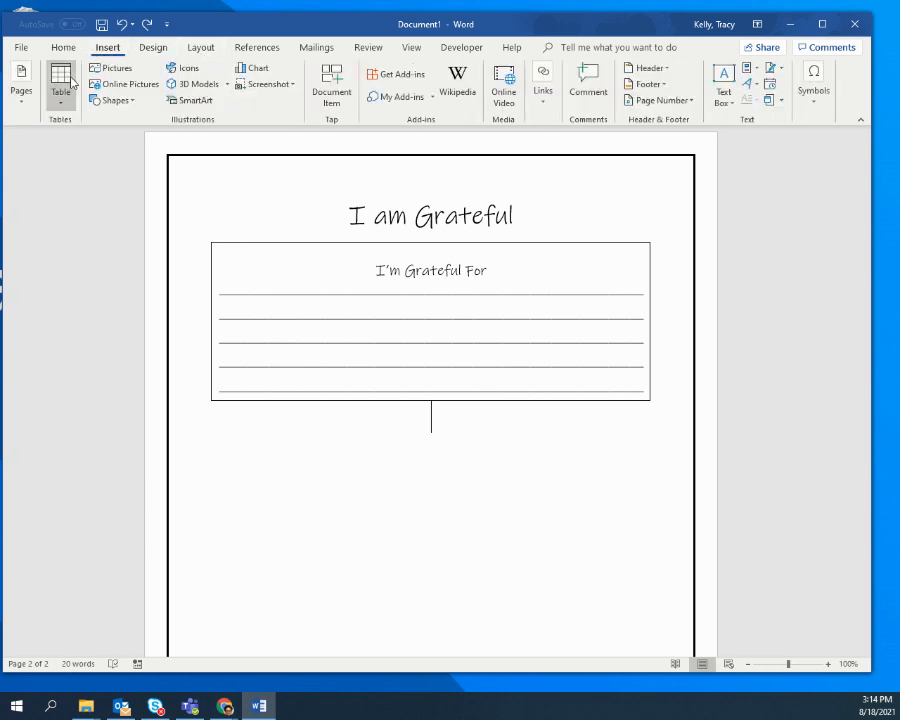
{"action": "left_click", "coordinate": [62, 102]}
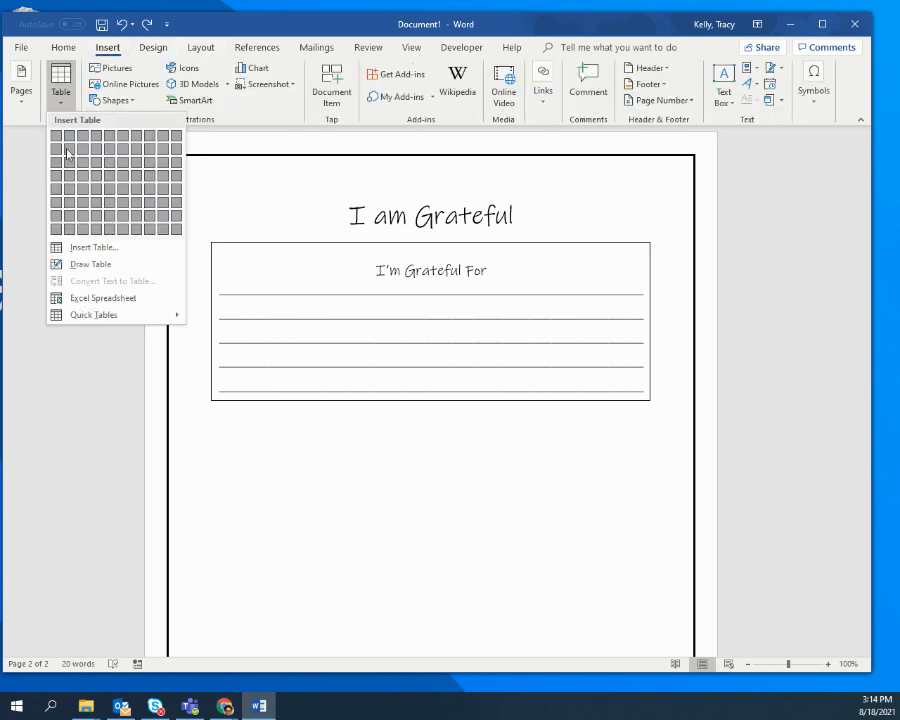
{"action": "left_click", "coordinate": [40, 427]}
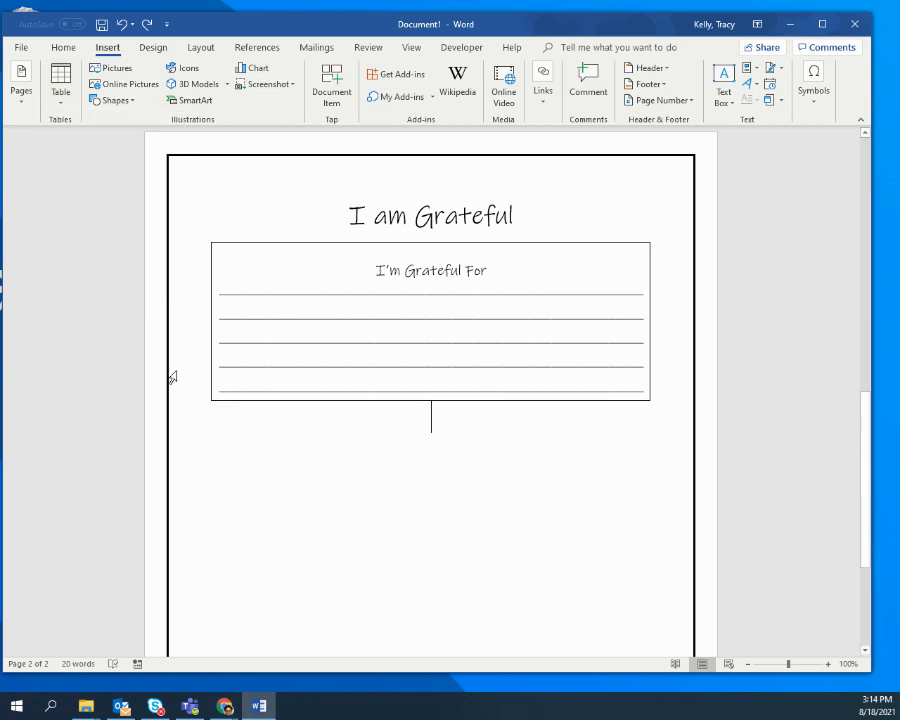
- Set the "I'm Grateful For" table's text wrapping to None and add a blank line below the table
{"action": "left_click", "coordinate": [253, 335]}
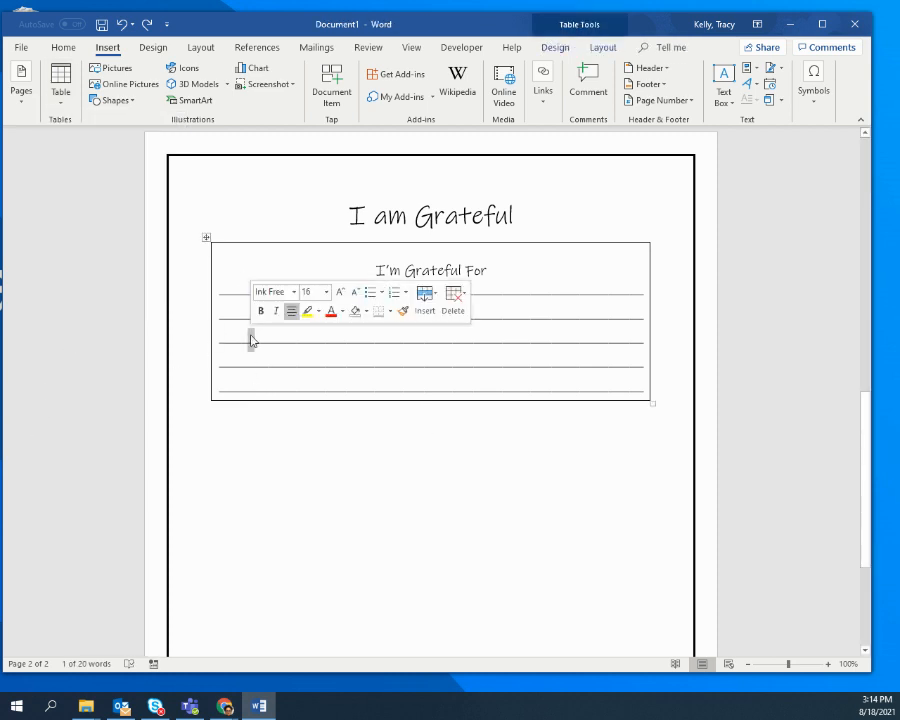
{"action": "right_click", "coordinate": [230, 268]}
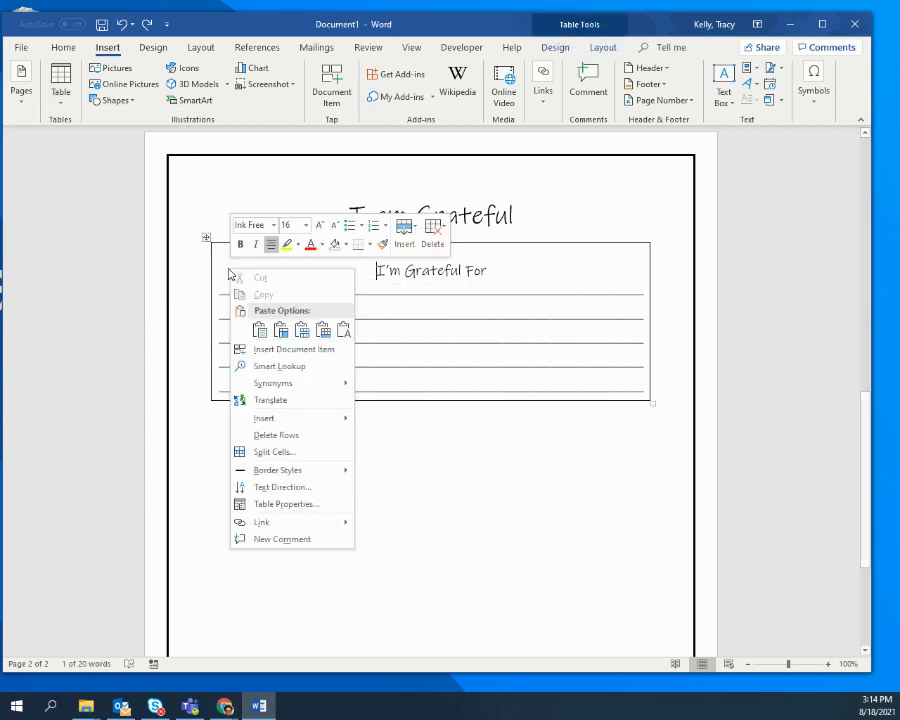
{"action": "left_click", "coordinate": [279, 502]}
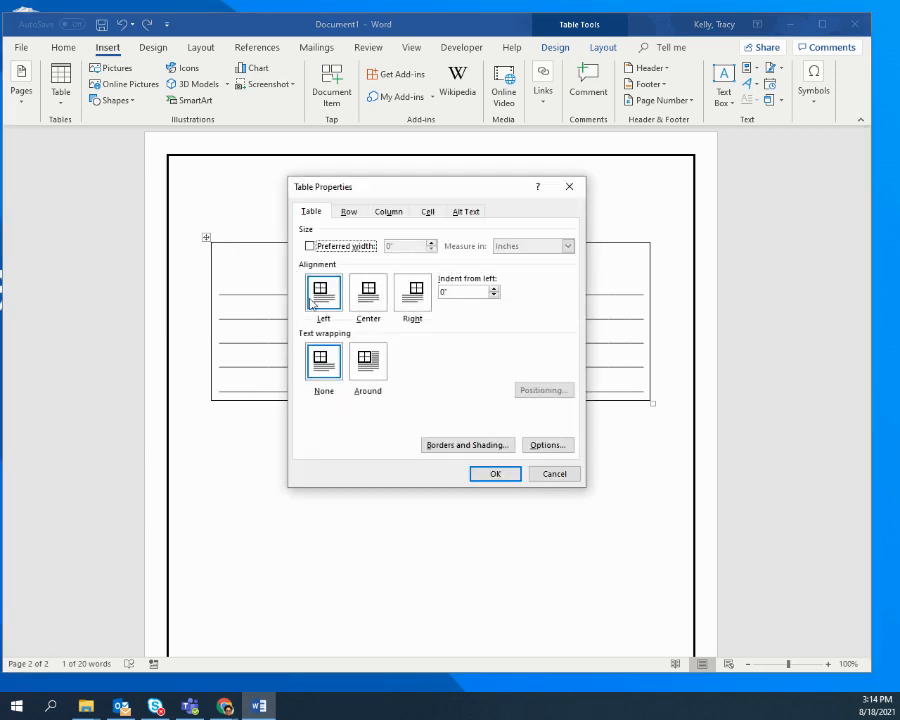
{"action": "left_click", "coordinate": [320, 358]}
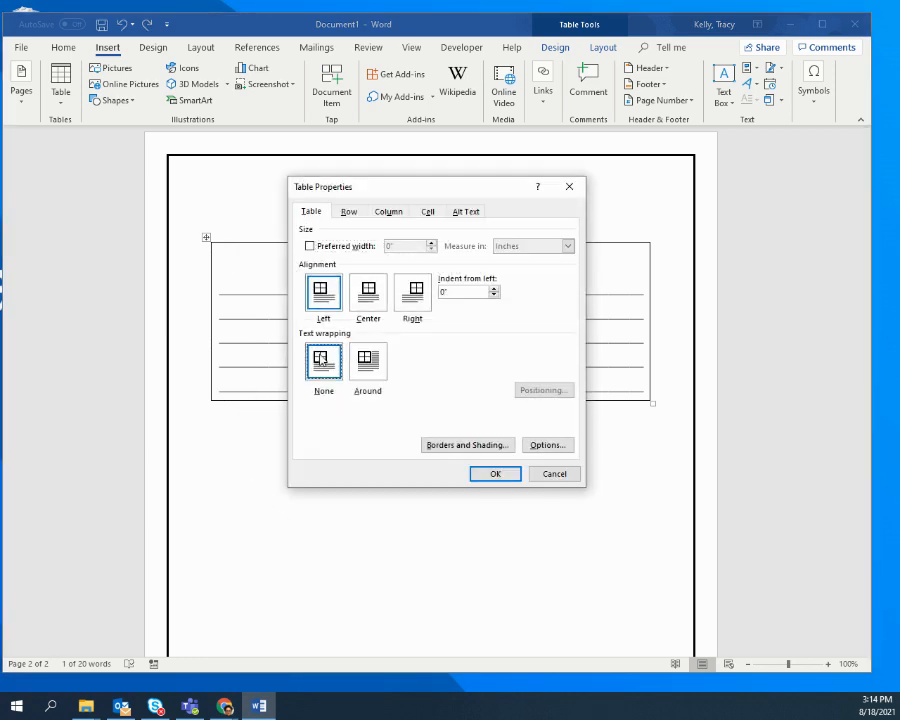
{"action": "left_click", "coordinate": [475, 476]}
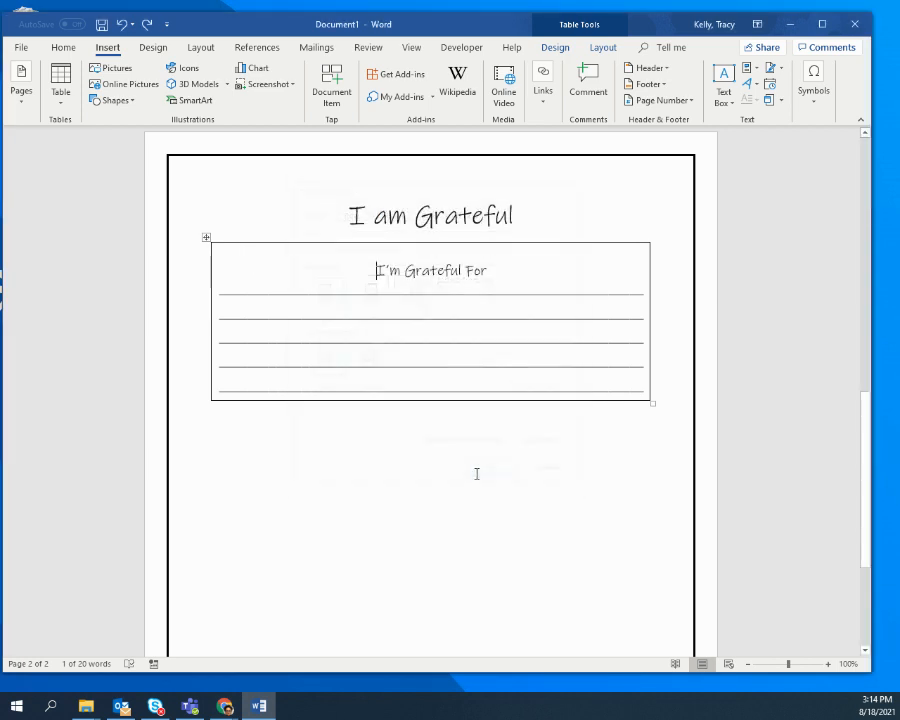
{"action": "left_click", "coordinate": [425, 414]}
{"action": "key", "text": "Return"}
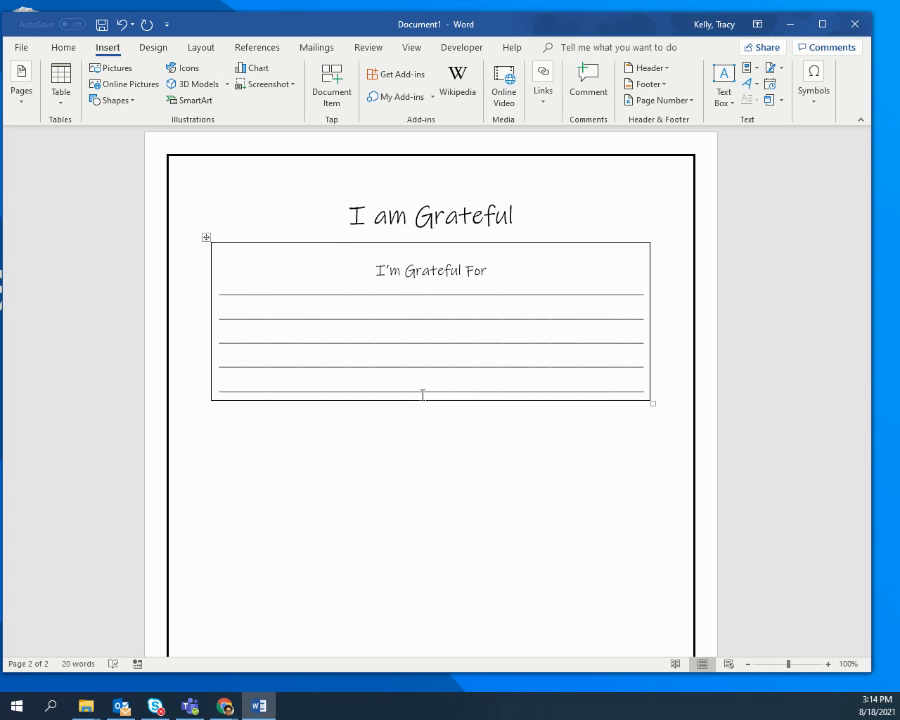
- Try to paste the copied "I'm Grateful For" caption and writing lines below the table, and delete the pasted content
{"action": "key", "text": "ctrl+v"}
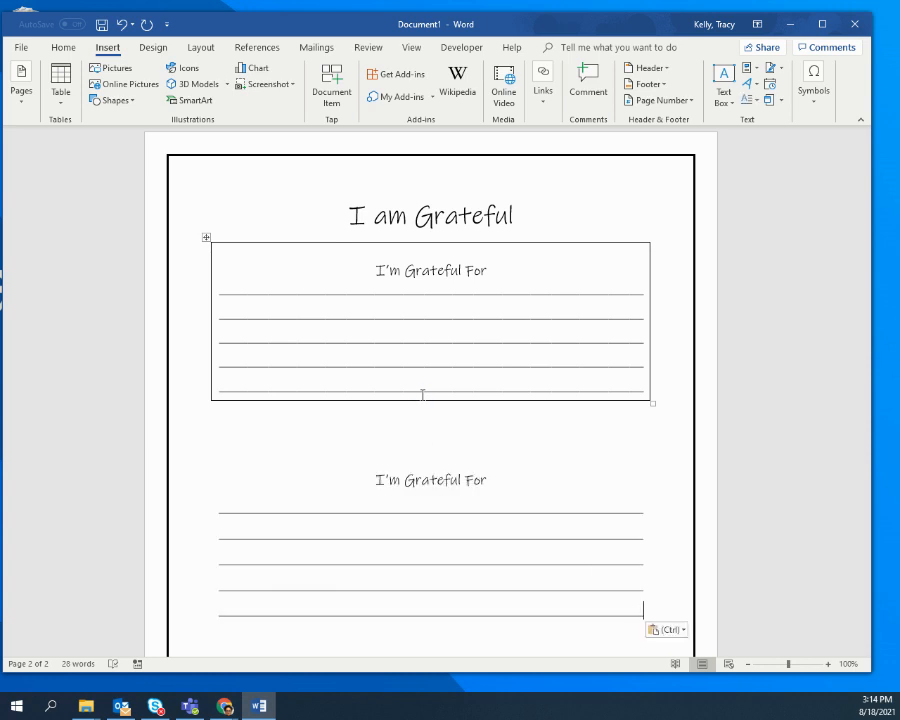
{"action": "scroll", "coordinate": [412, 440], "scroll_direction": "down", "scroll_amount": 3}
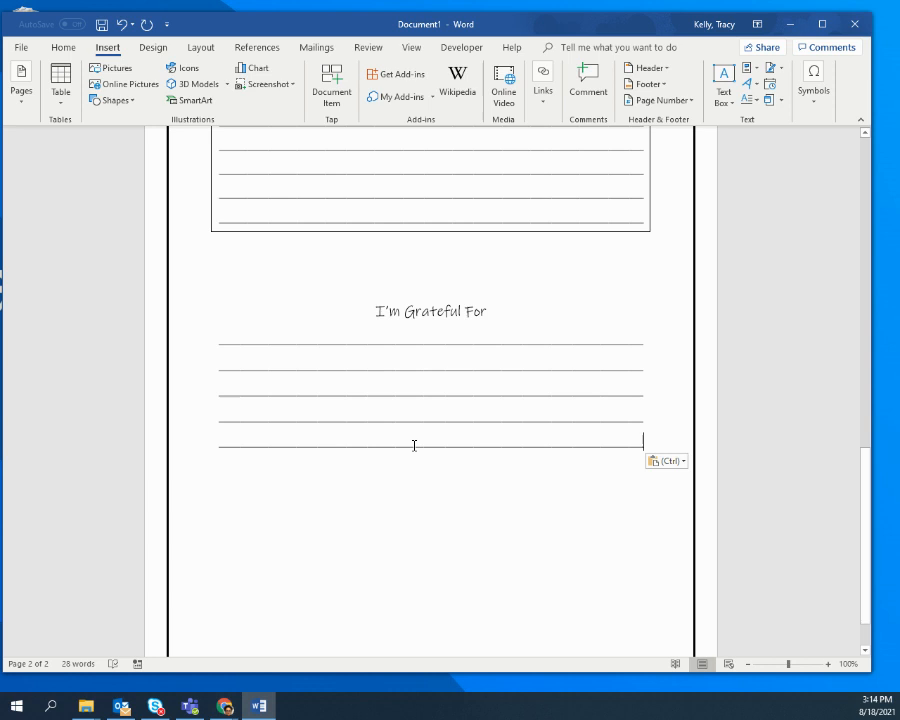
{"action": "scroll", "coordinate": [392, 386], "scroll_direction": "up", "scroll_amount": 2}
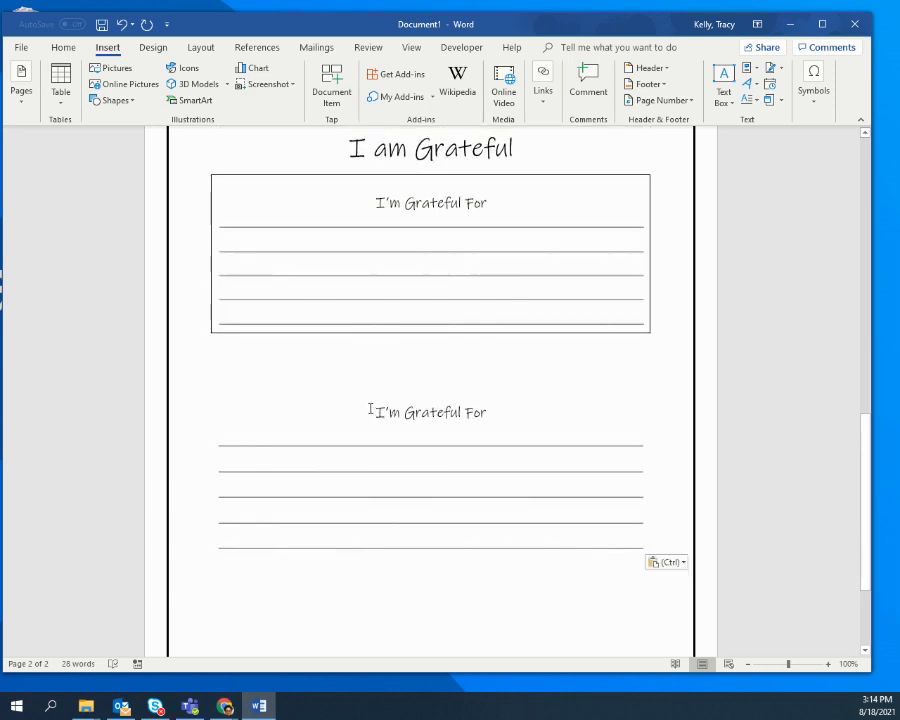
{"action": "left_click_drag", "start_coordinate": [369, 408], "coordinate": [559, 569]}
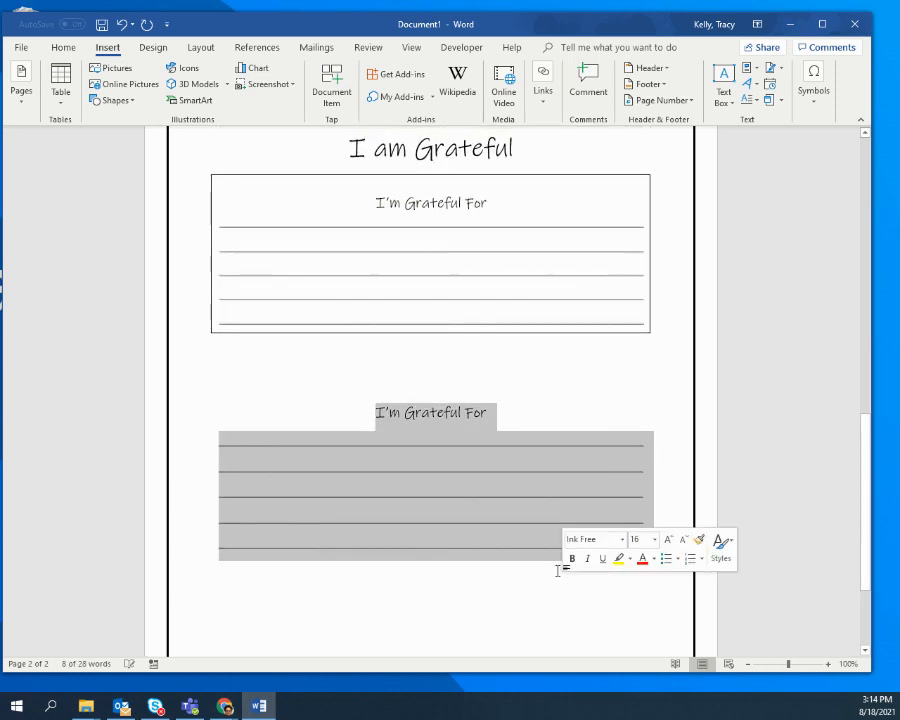
{"action": "key", "text": "Delete"}
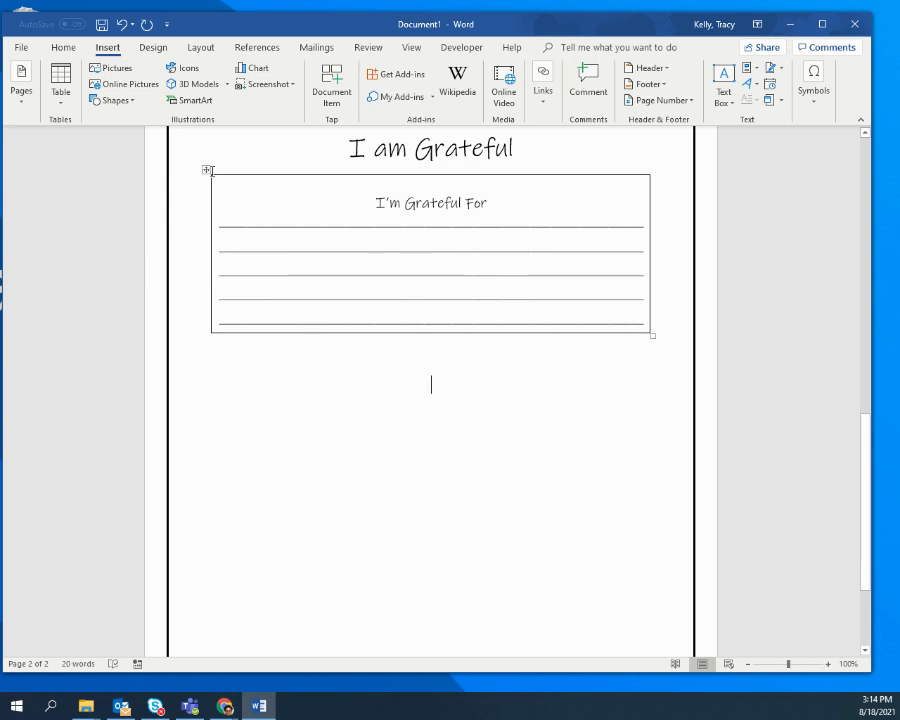
- Copy the "I am Grateful" heading together with its table and paste both below the original table
{"action": "left_click_drag", "start_coordinate": [236, 180], "coordinate": [577, 192]}
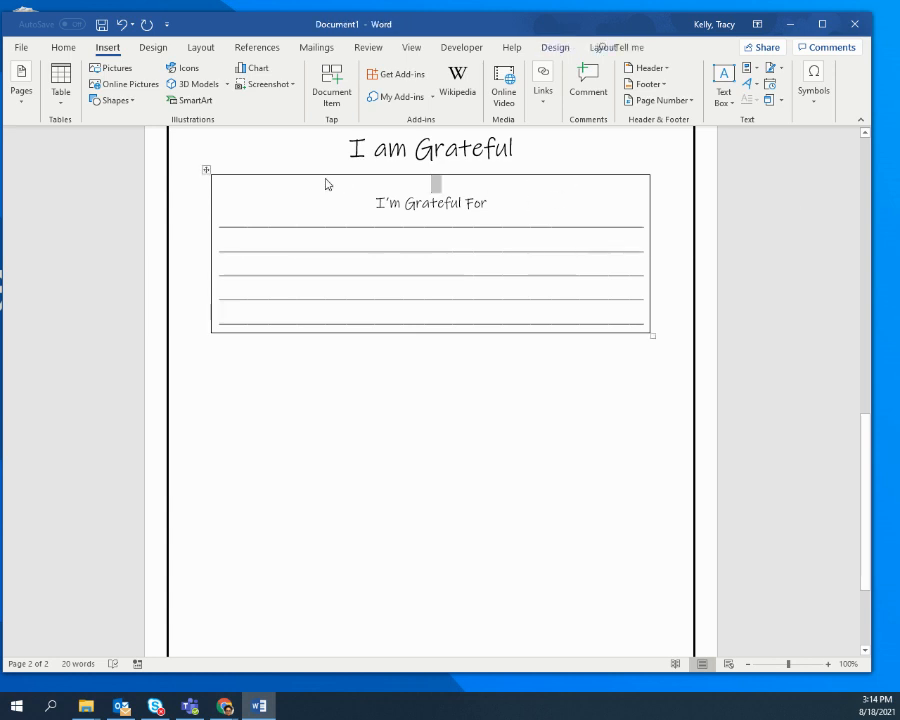
{"action": "left_click_drag", "start_coordinate": [240, 158], "coordinate": [295, 163]}
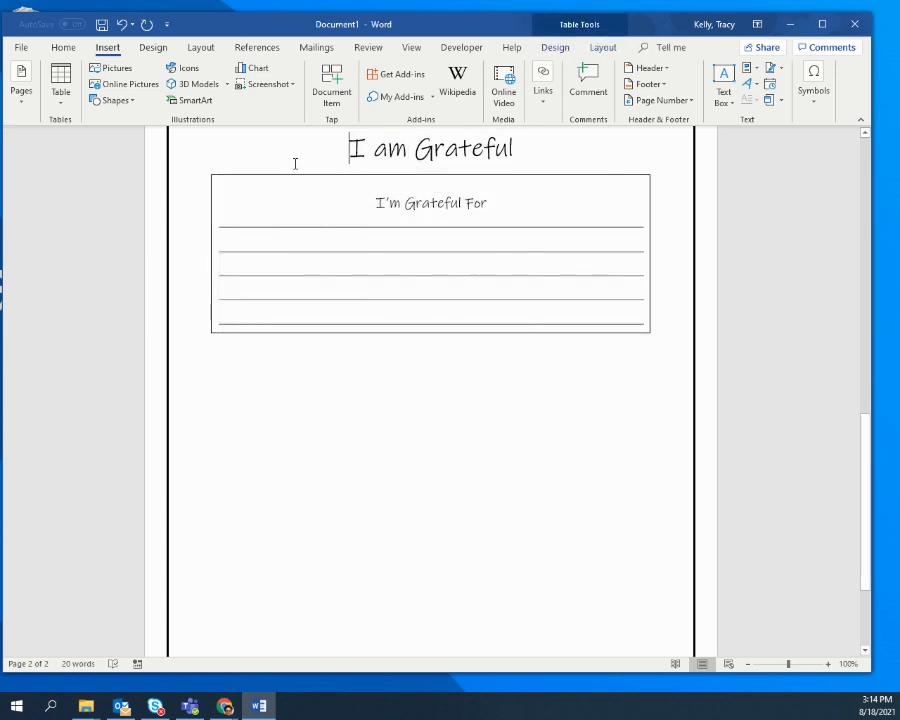
{"action": "left_click", "coordinate": [528, 153]}
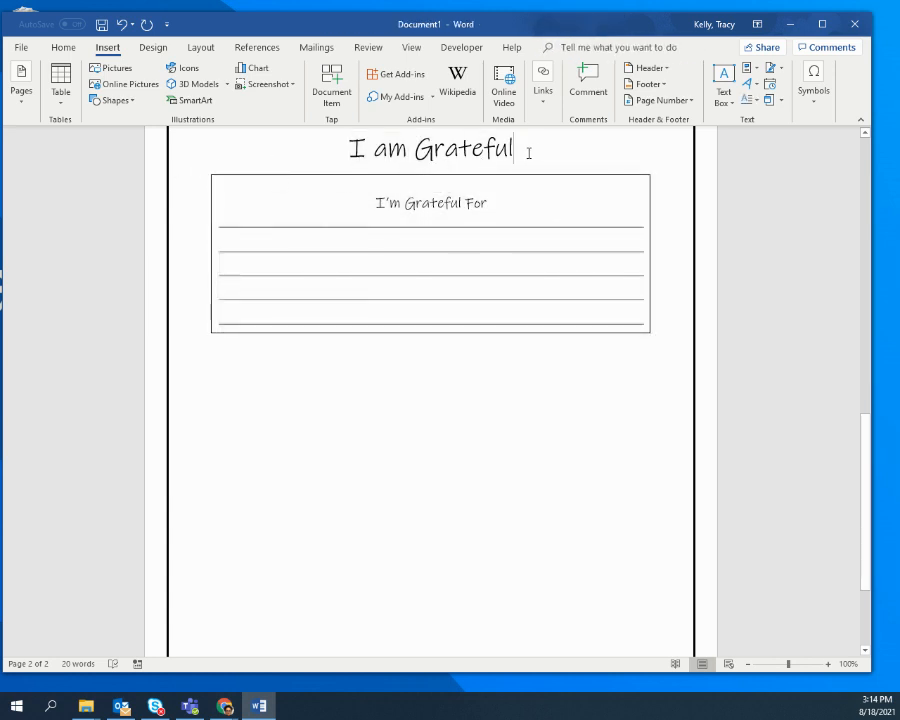
{"action": "left_click_drag", "start_coordinate": [225, 167], "coordinate": [237, 227]}
{"action": "key", "text": "ctrl+c"}
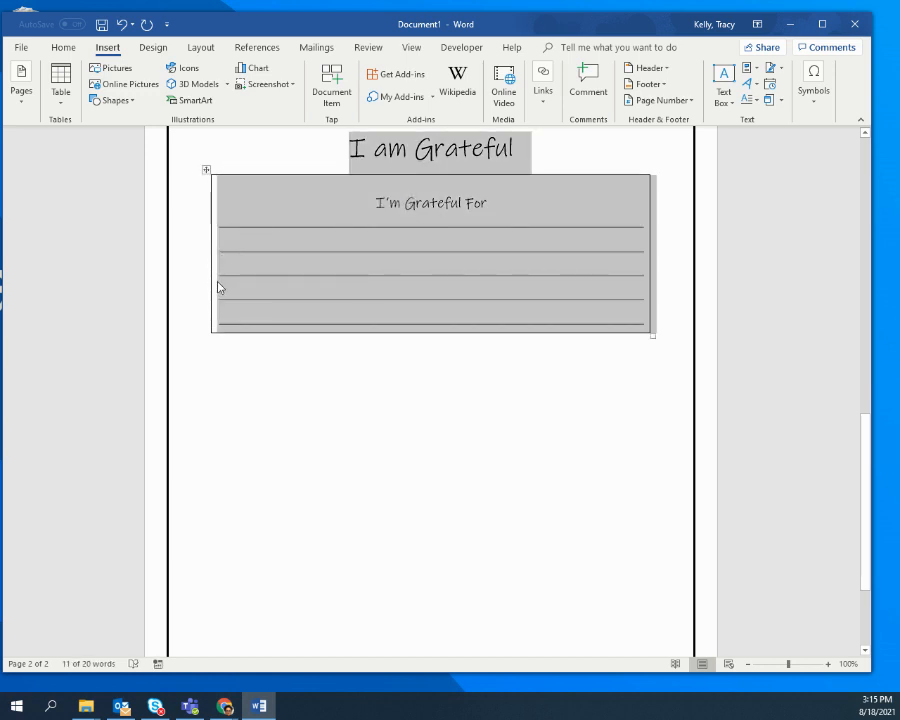
{"action": "left_click", "coordinate": [391, 382]}
{"action": "key", "text": "ctrl+v"}
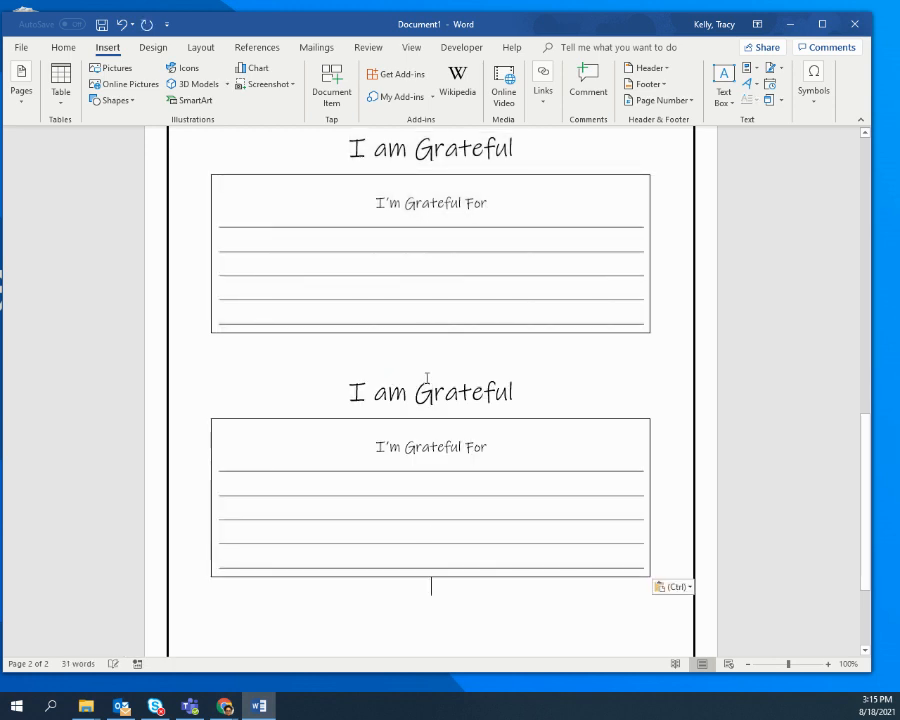
- Delete the duplicate "I am Grateful" heading and its empty line above the pasted table
{"action": "left_click_drag", "start_coordinate": [344, 390], "coordinate": [540, 401]}
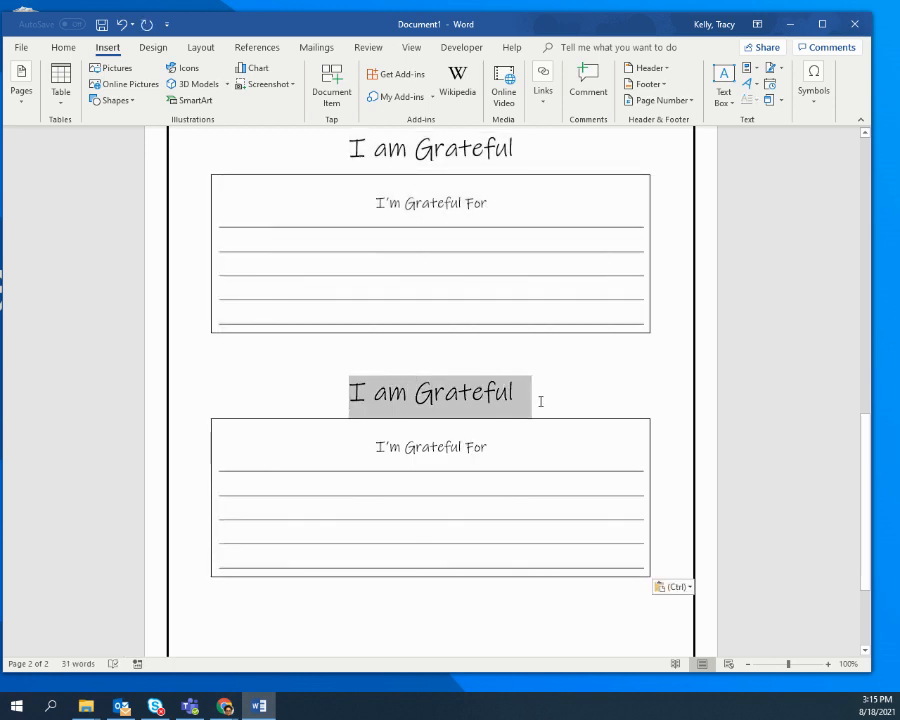
{"action": "key", "text": "Delete"}
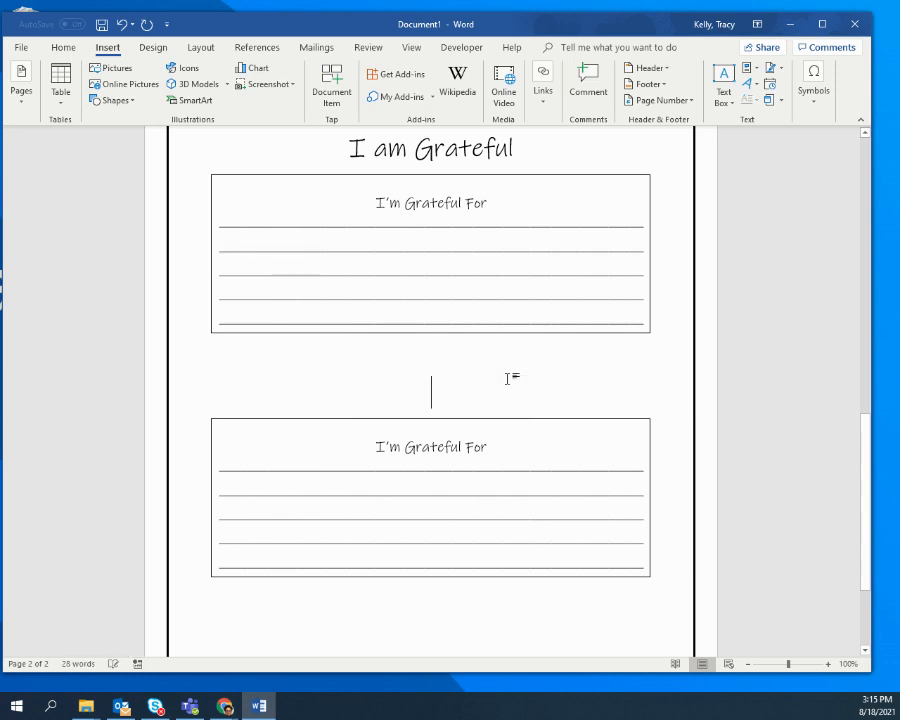
{"action": "key", "text": "Delete"}
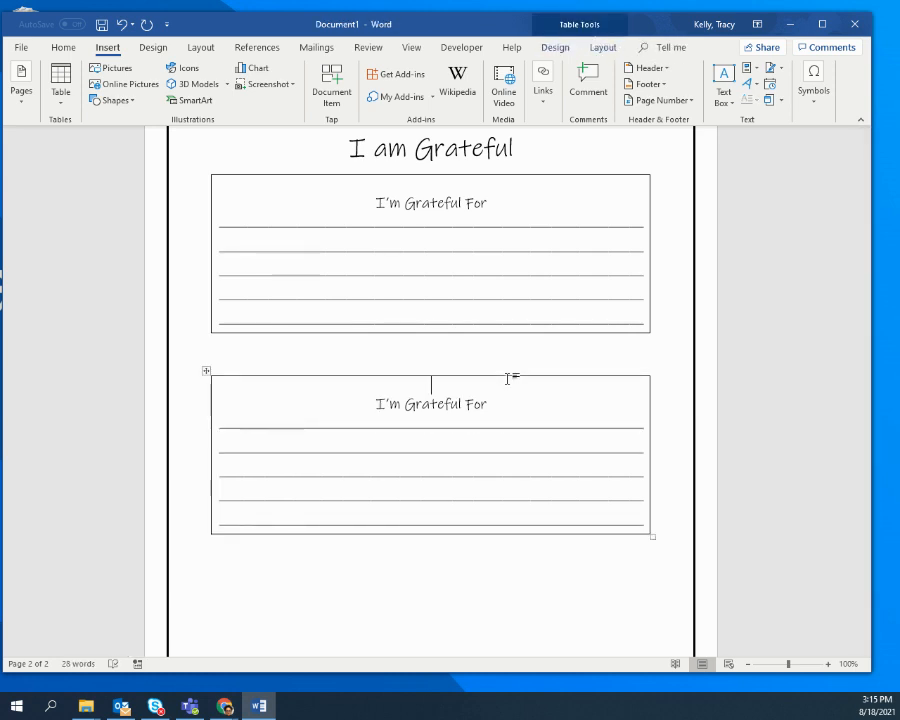
- Replace the second table's caption with "THIS PERSON BROUGHT ME JOY TODAY"
{"action": "scroll", "coordinate": [526, 446], "scroll_direction": "down", "scroll_amount": 2}
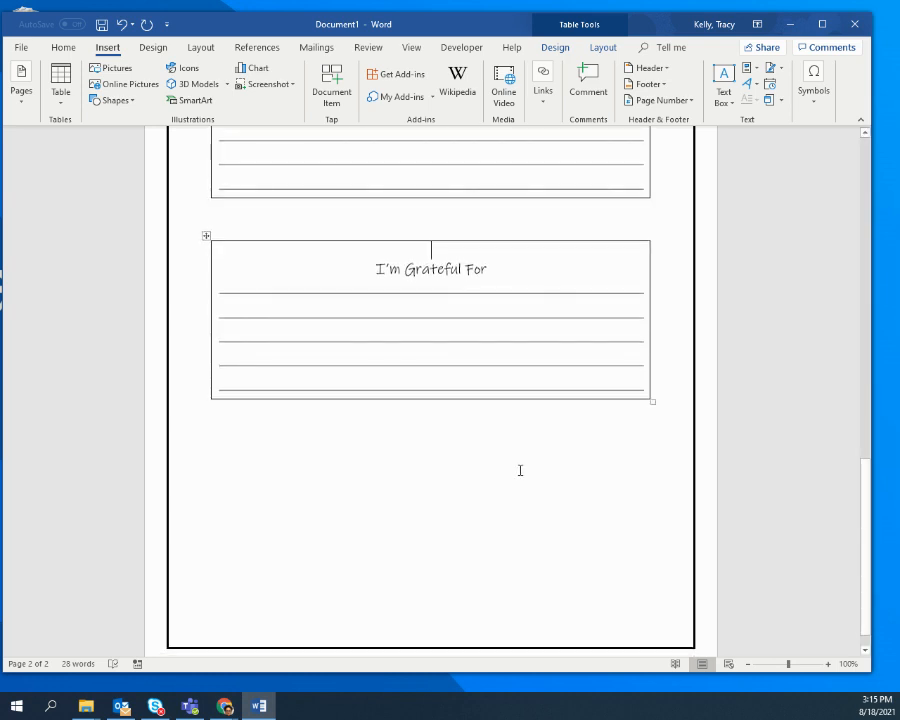
{"action": "scroll", "coordinate": [512, 446], "scroll_direction": "up", "scroll_amount": 1}
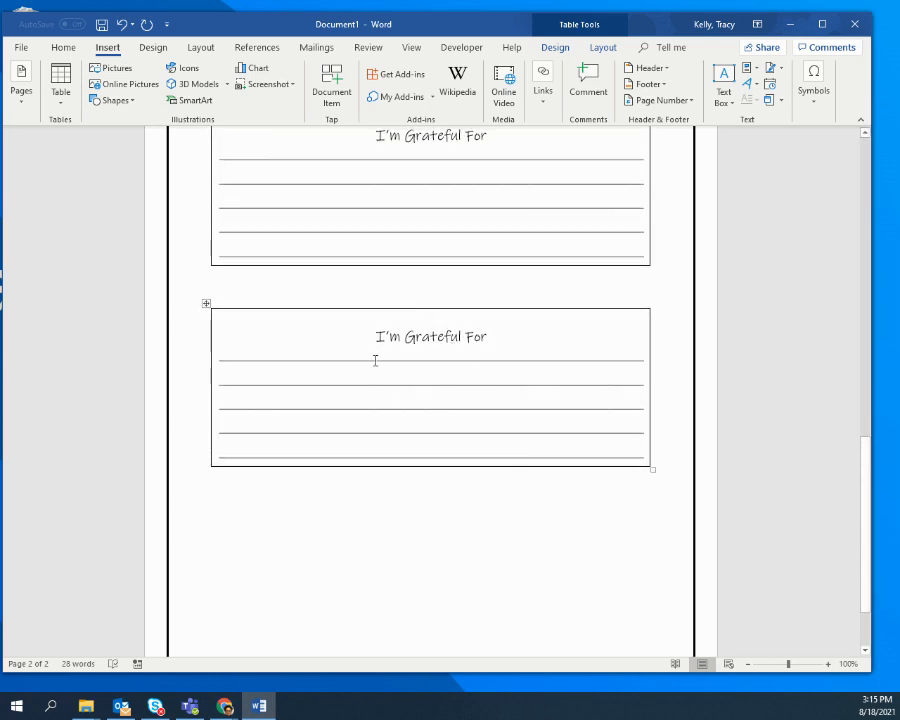
{"action": "left_click_drag", "start_coordinate": [374, 336], "coordinate": [502, 338]}
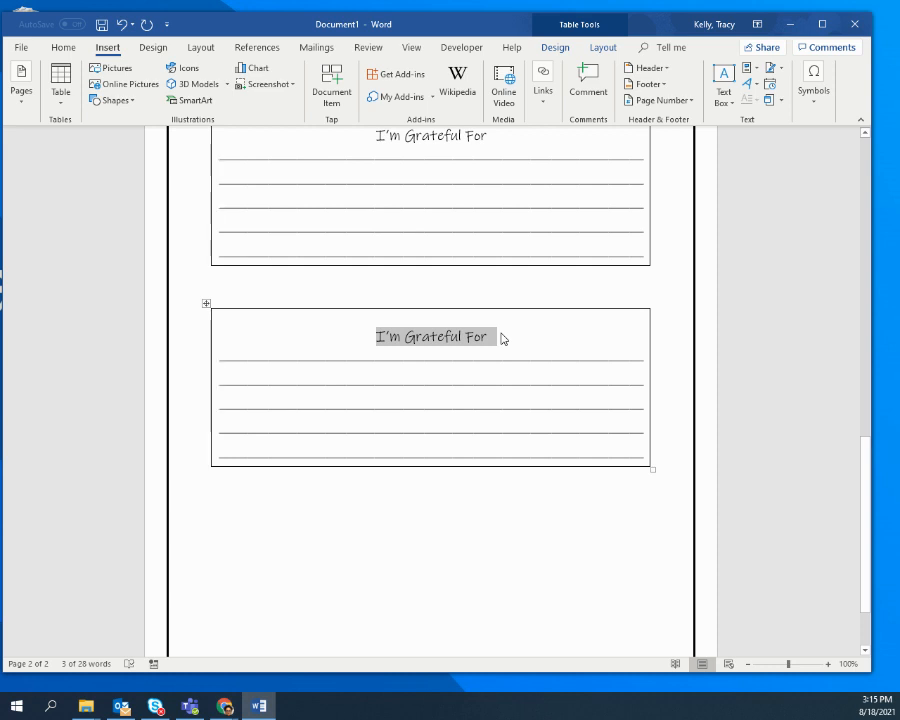
{"action": "type", "text": "THIS P"}
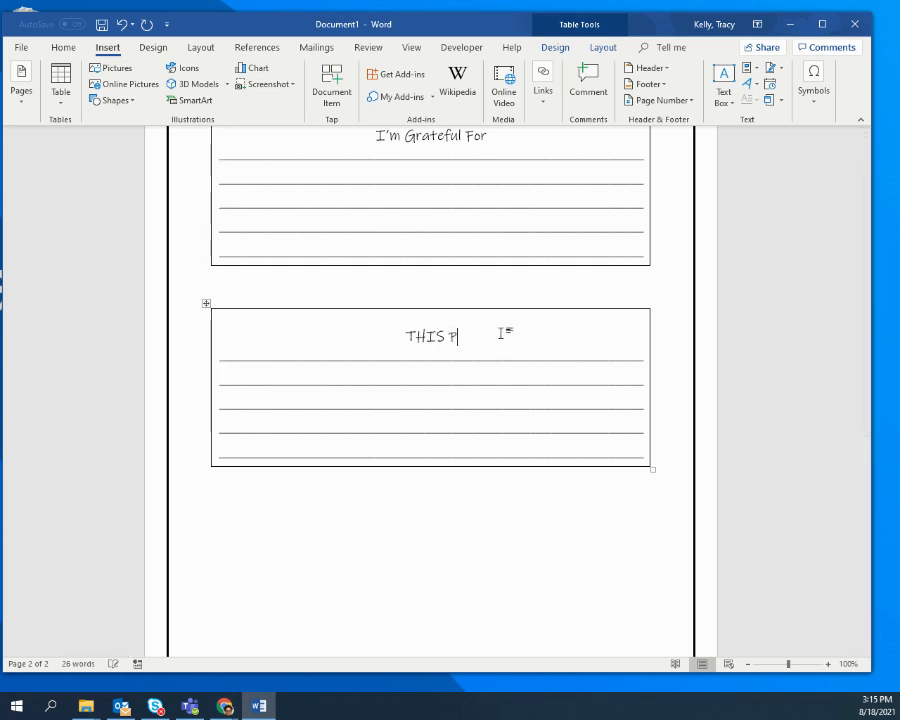
{"action": "type", "text": "ERSON BROU"}
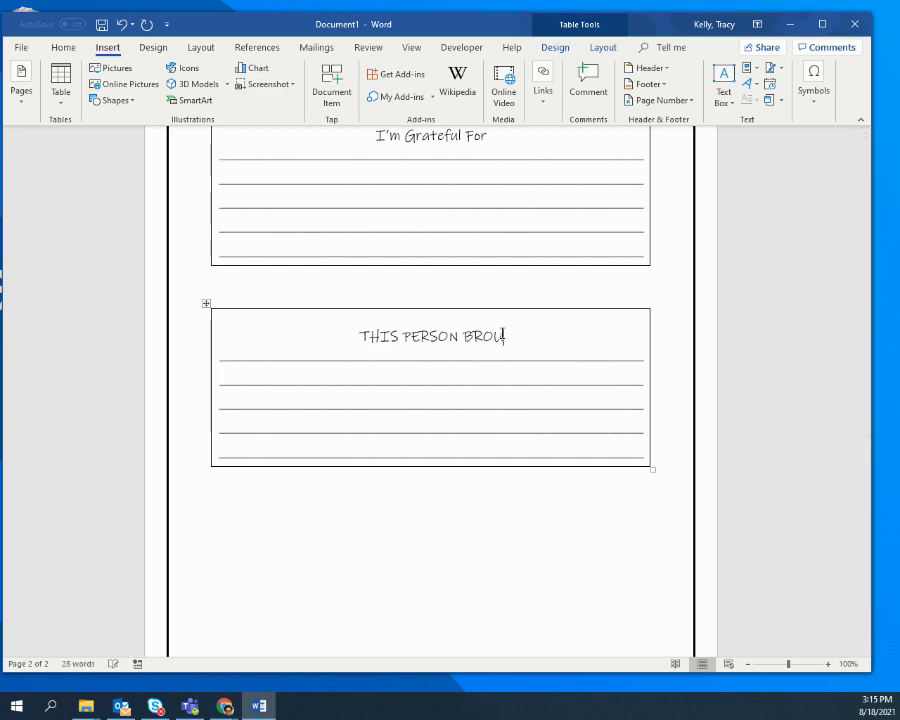
{"action": "type", "text": "GHT ME"}
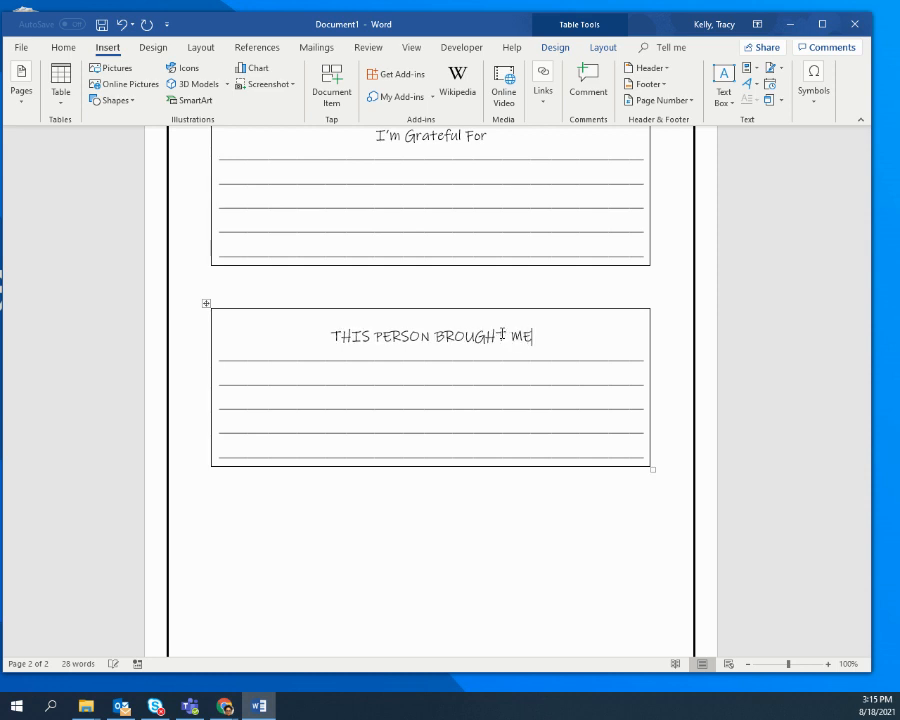
{"action": "type", "text": " JOY TODAY"}
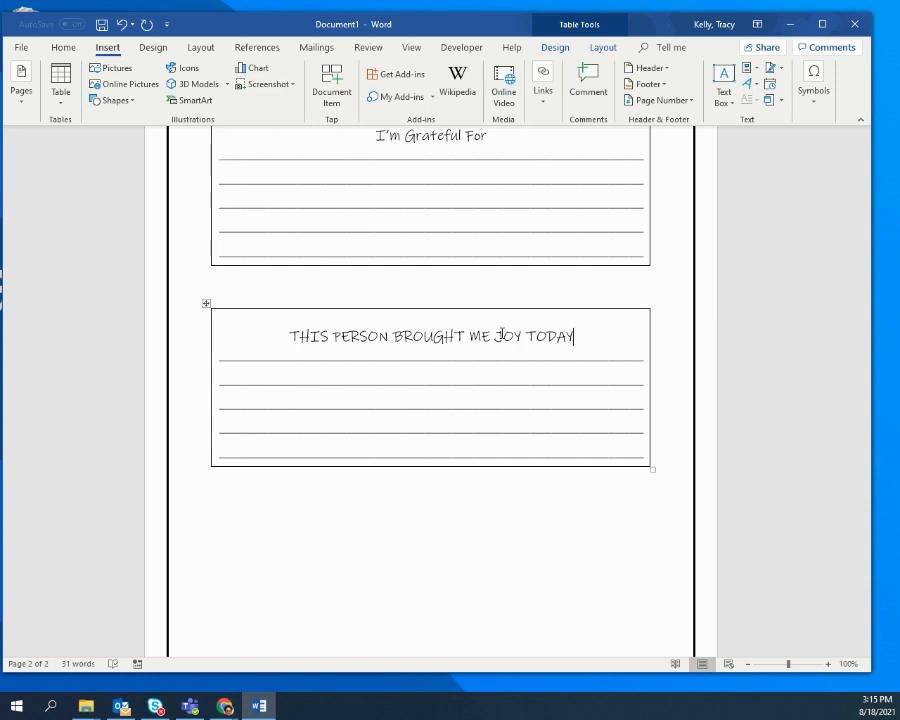
- Paste another copy of the heading and table below the second table, and remove the duplicate "I am Grateful" heading and its empty line
{"action": "scroll", "coordinate": [460, 285], "scroll_direction": "up", "scroll_amount": 1}
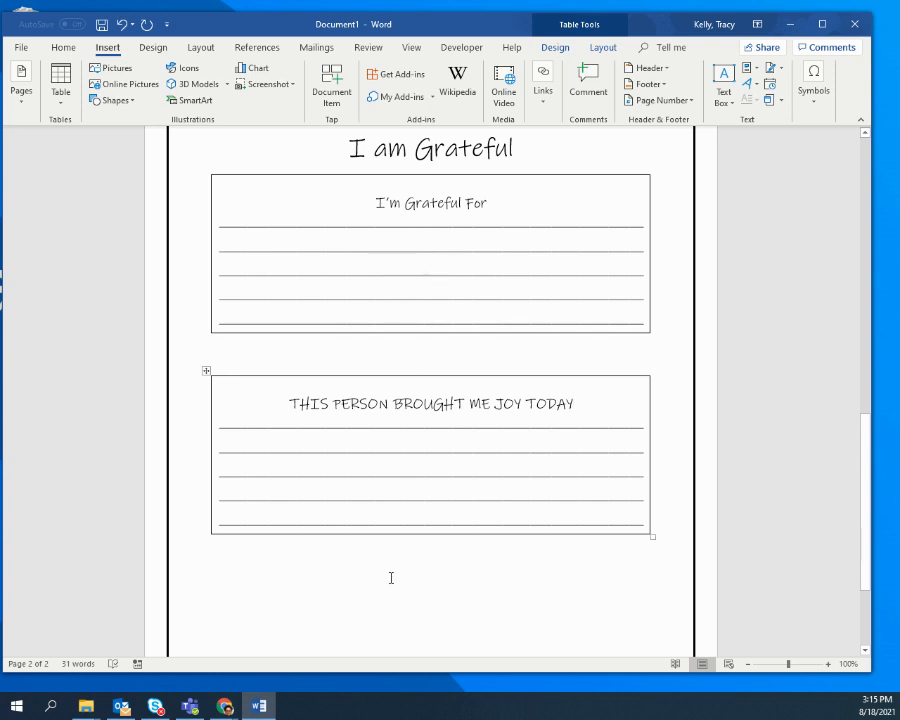
{"action": "scroll", "coordinate": [391, 550], "scroll_direction": "down", "scroll_amount": 3}
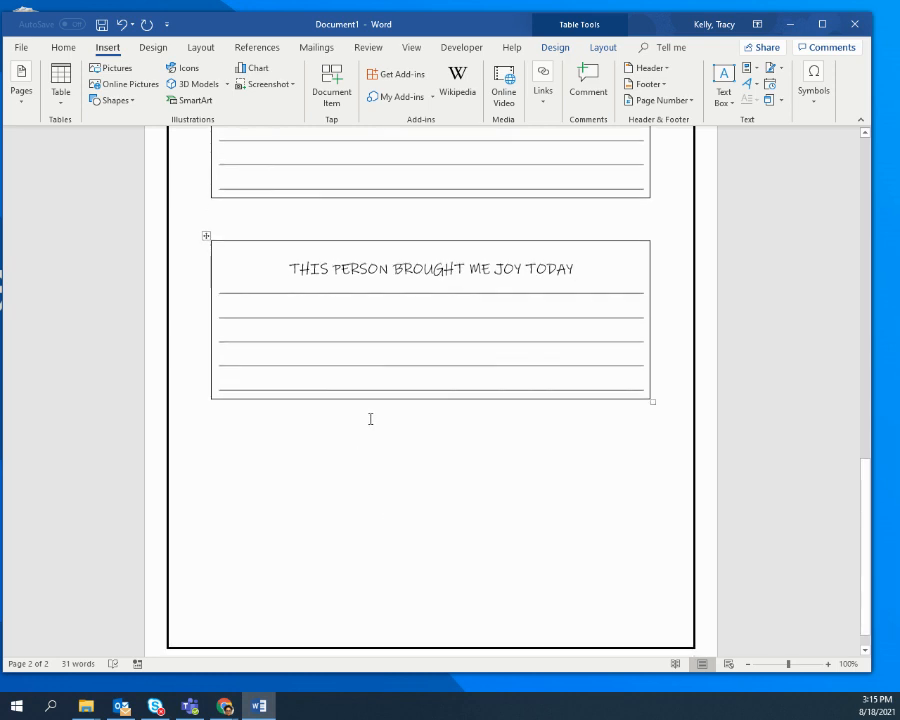
{"action": "left_click", "coordinate": [431, 433]}
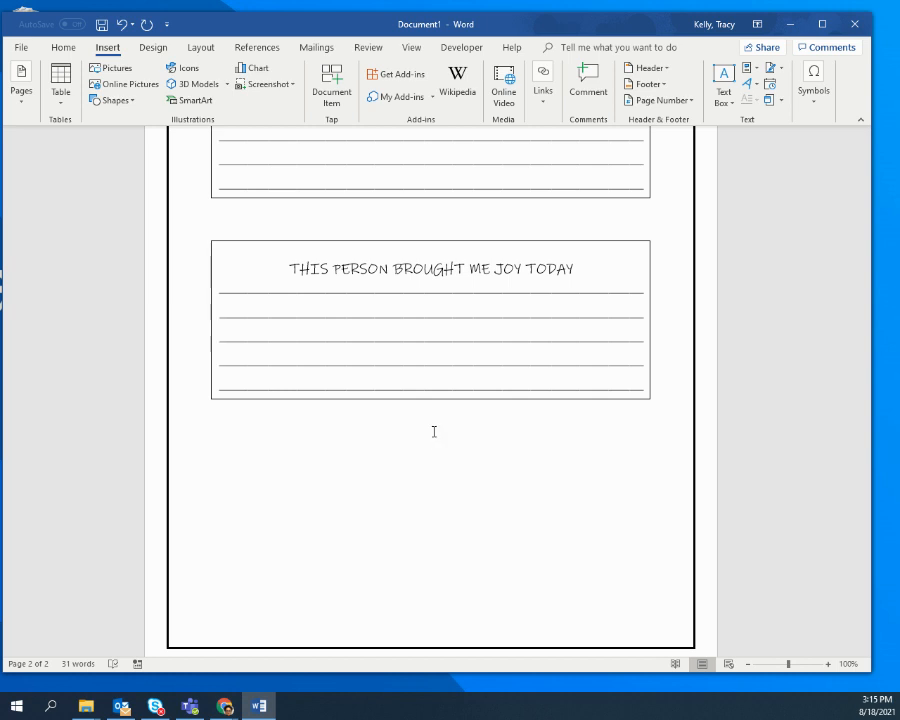
{"action": "key", "text": "ctrl+v"}
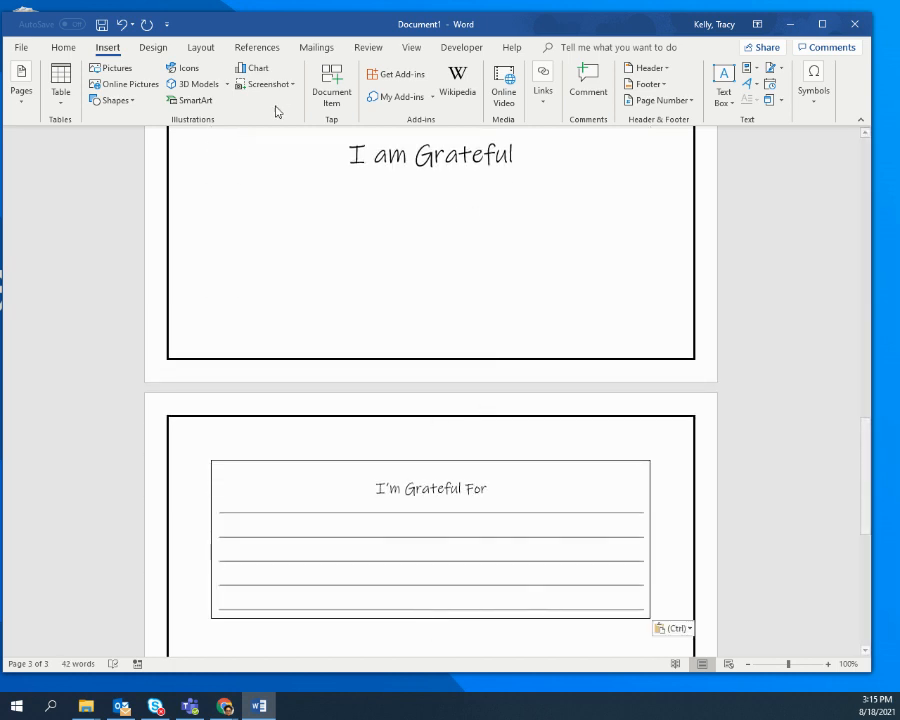
{"action": "left_click_drag", "start_coordinate": [335, 156], "coordinate": [530, 160]}
{"action": "key", "text": "Delete"}
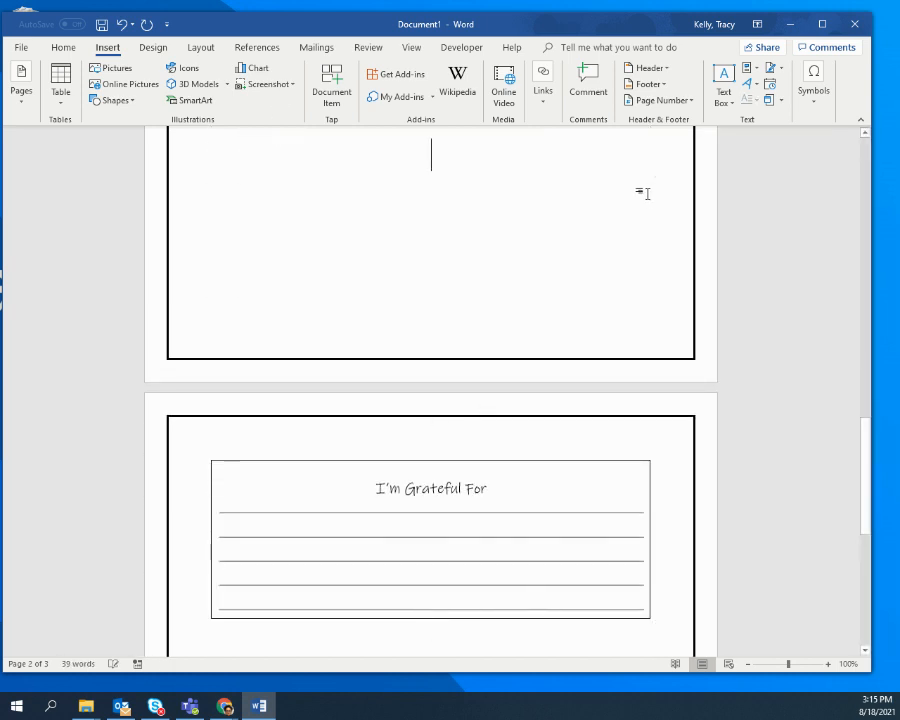
{"action": "key", "text": "Delete"}
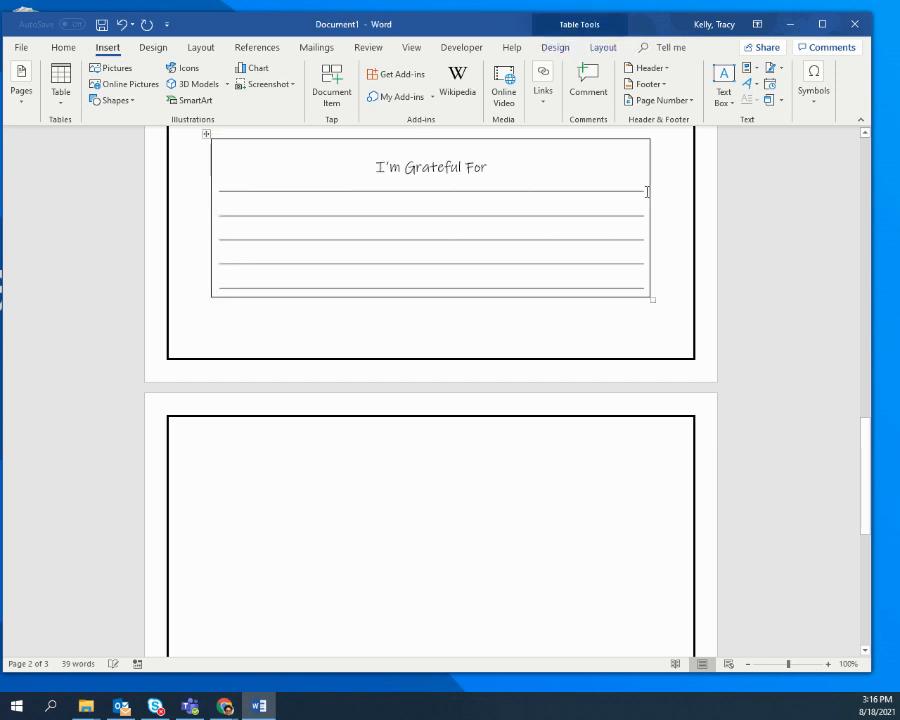
{"action": "scroll", "coordinate": [645, 233], "scroll_direction": "up", "scroll_amount": 1}
{"action": "scroll", "coordinate": [645, 233], "scroll_direction": "up", "scroll_amount": 2}
{"action": "scroll", "coordinate": [474, 306], "scroll_direction": "up", "scroll_amount": 4}
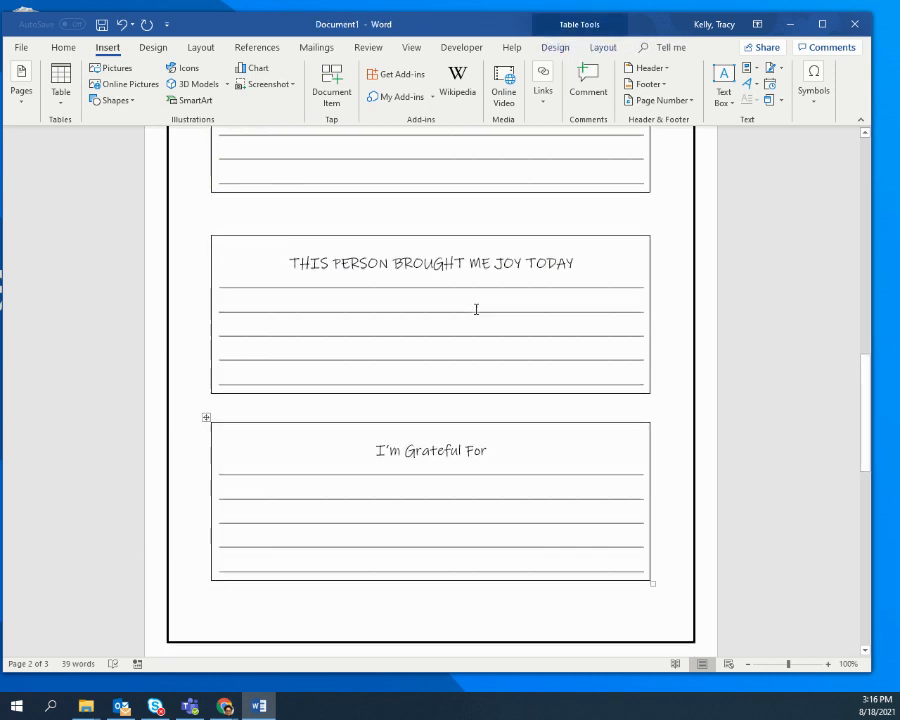
{"action": "scroll", "coordinate": [477, 305], "scroll_direction": "up", "scroll_amount": 1}
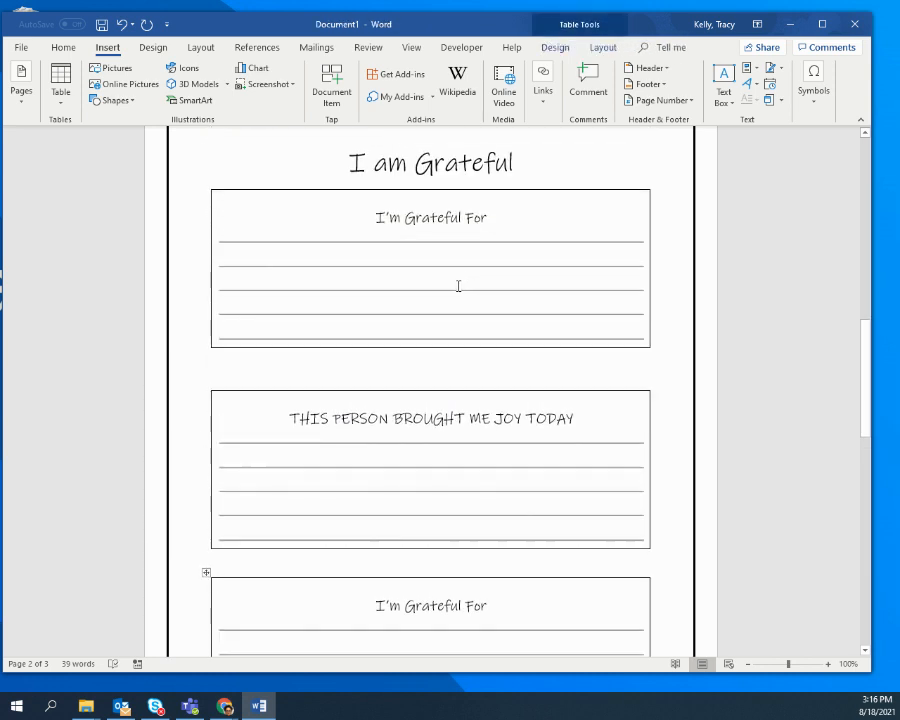
{"action": "scroll", "coordinate": [458, 296], "scroll_direction": "down", "scroll_amount": 3}
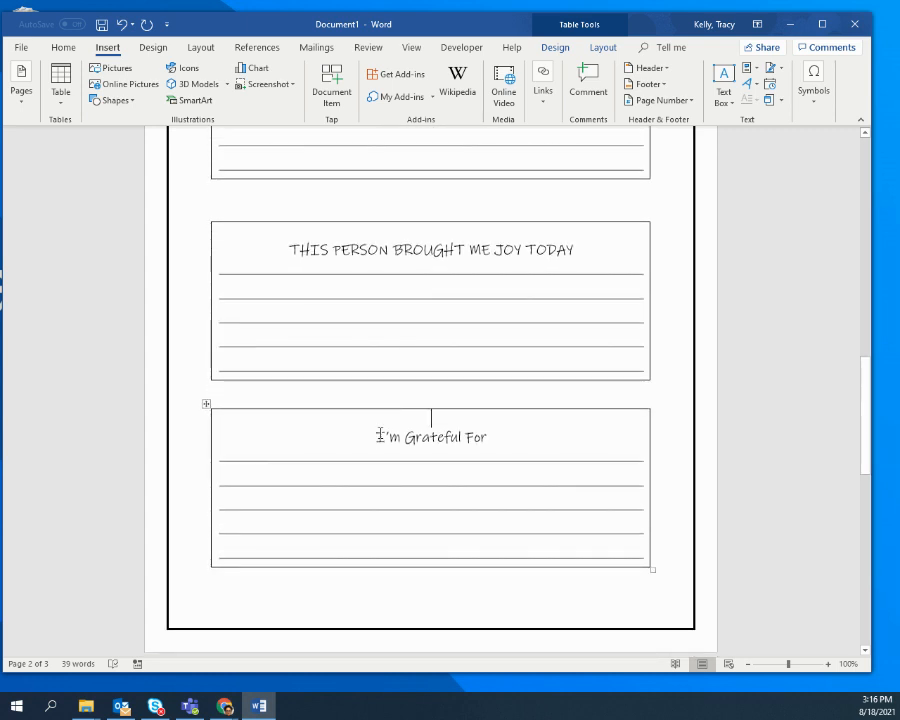
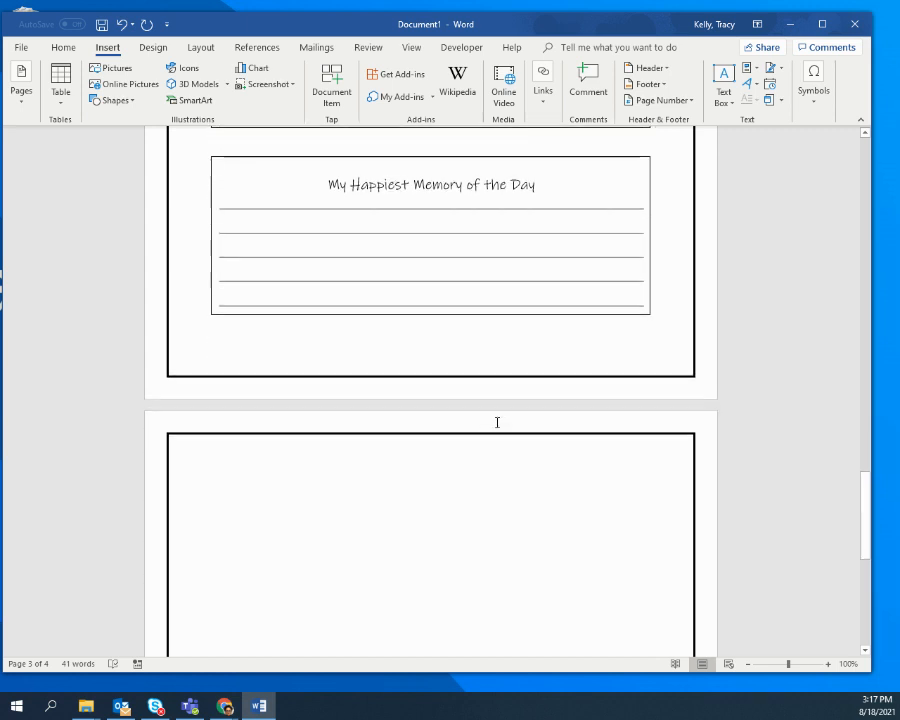
- Replace the "I am Grateful" heading on the third page with "My Mood Today Date:"
{"action": "scroll", "coordinate": [497, 422], "scroll_direction": "up", "scroll_amount": 3}
{"action": "scroll", "coordinate": [500, 421], "scroll_direction": "up", "scroll_amount": 2}
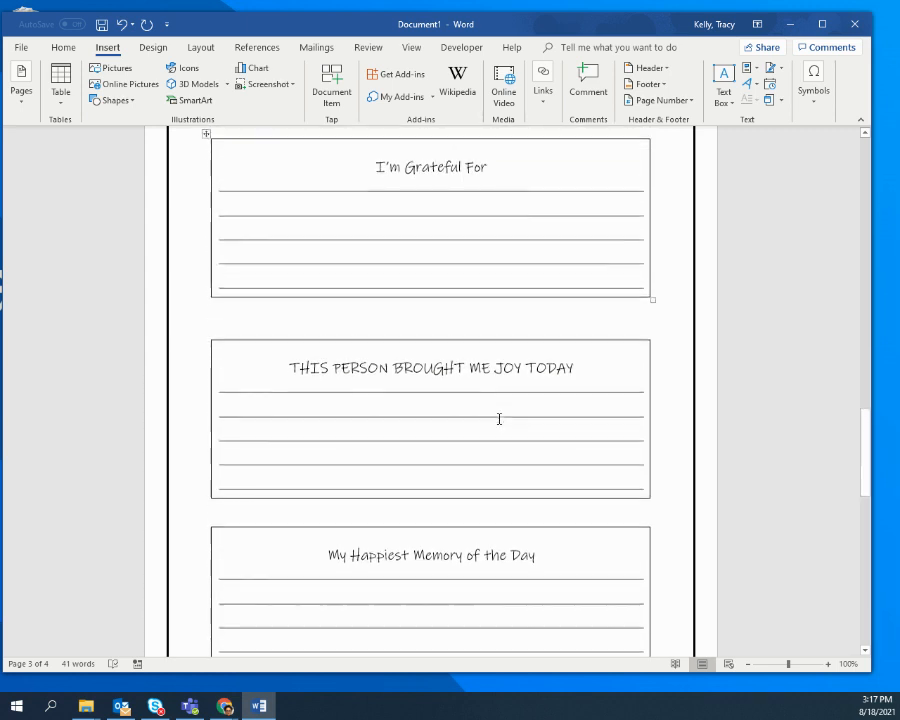
{"action": "scroll", "coordinate": [498, 431], "scroll_direction": "up", "scroll_amount": 1}
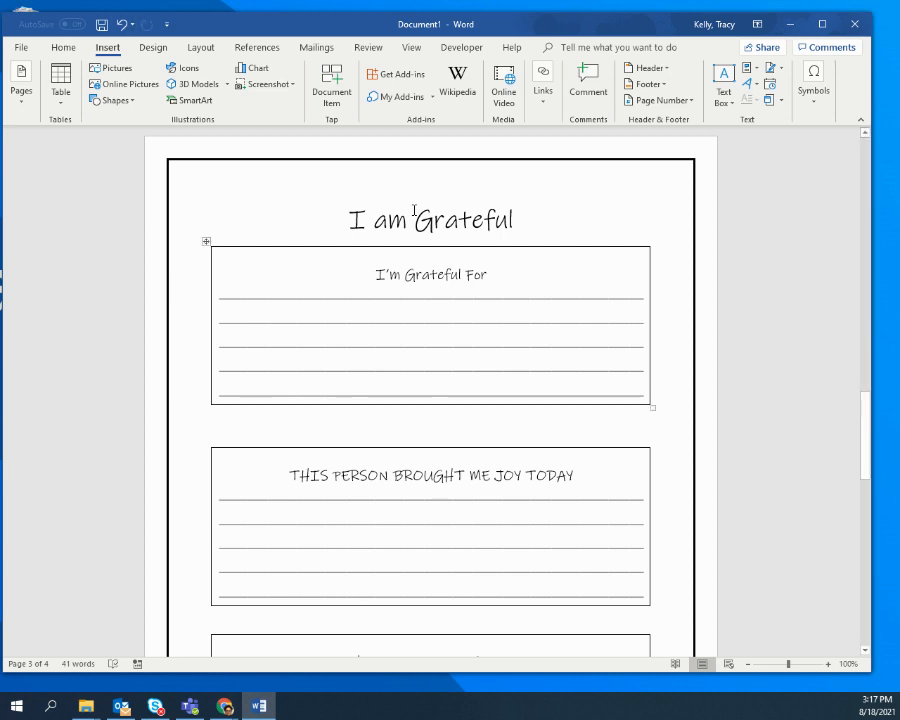
{"action": "left_click_drag", "start_coordinate": [335, 221], "coordinate": [559, 219]}
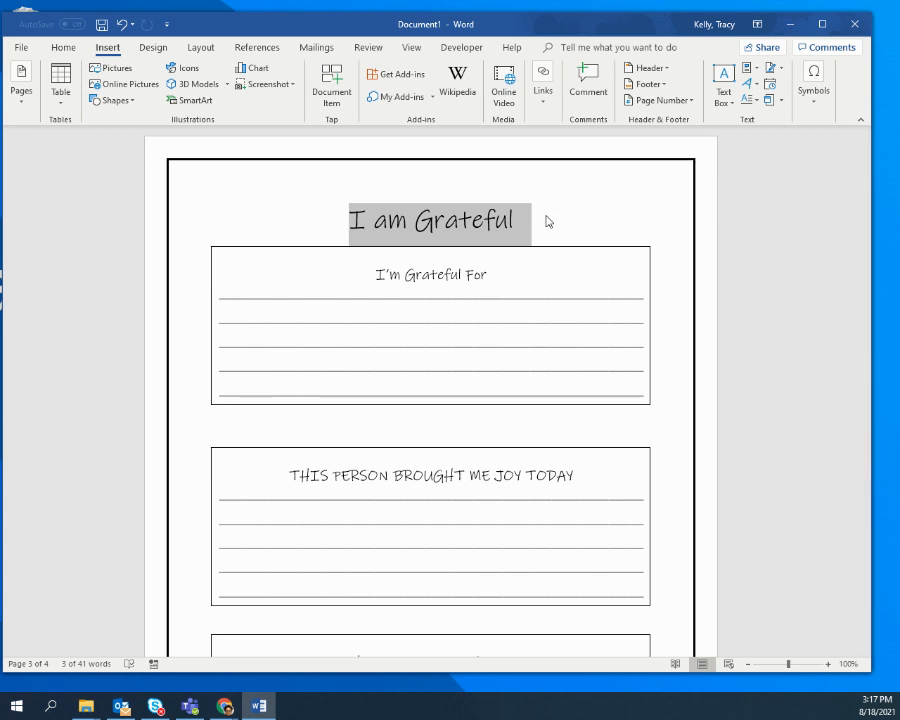
{"action": "type", "text": "My Mood "}
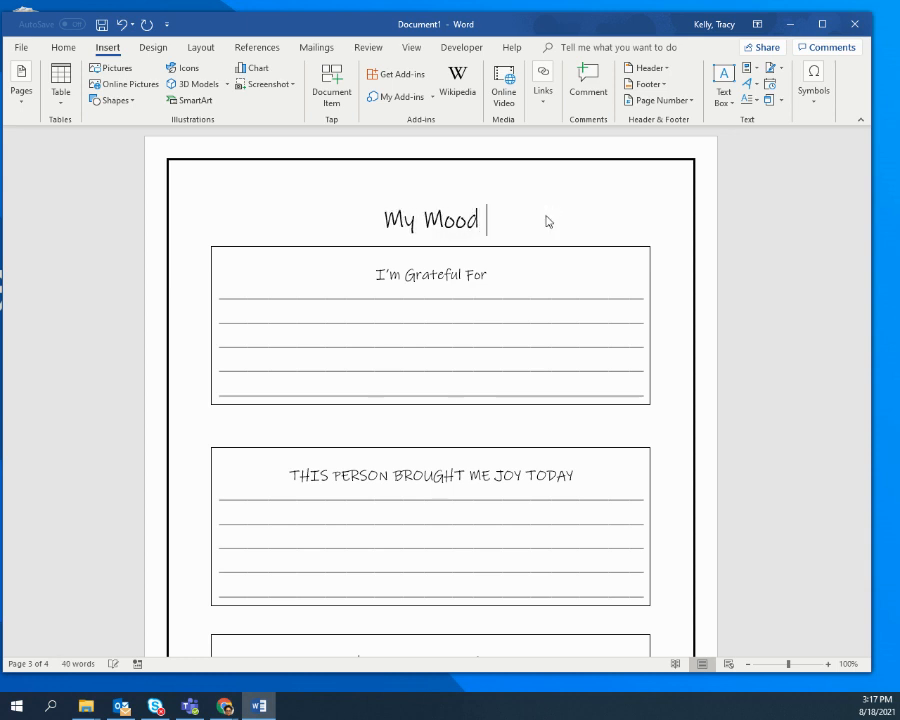
{"action": "type", "text": "Today"}
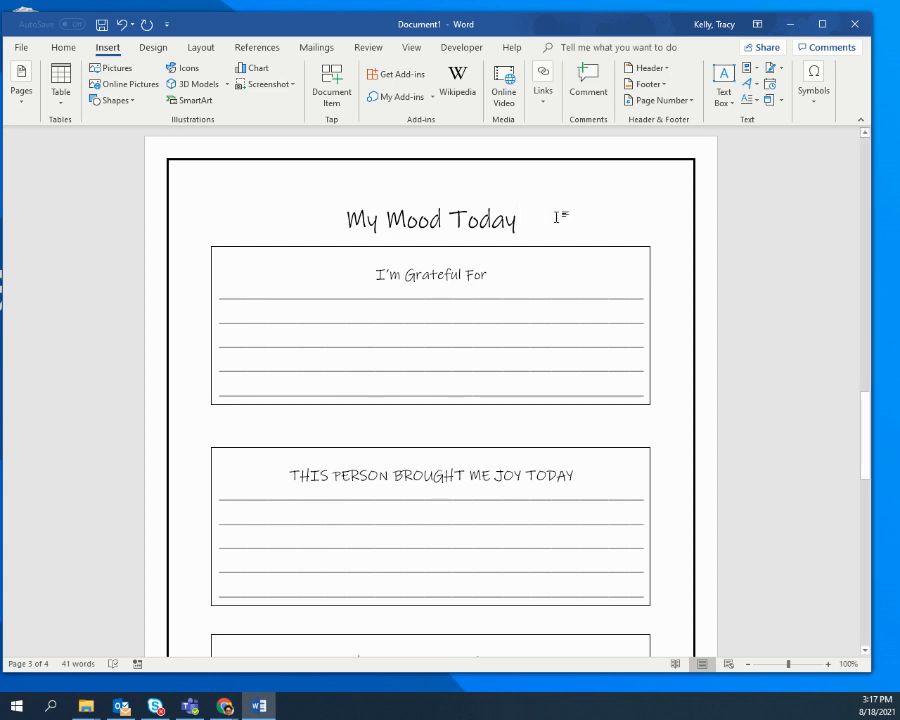
{"action": "type", "text": "  Date:"}
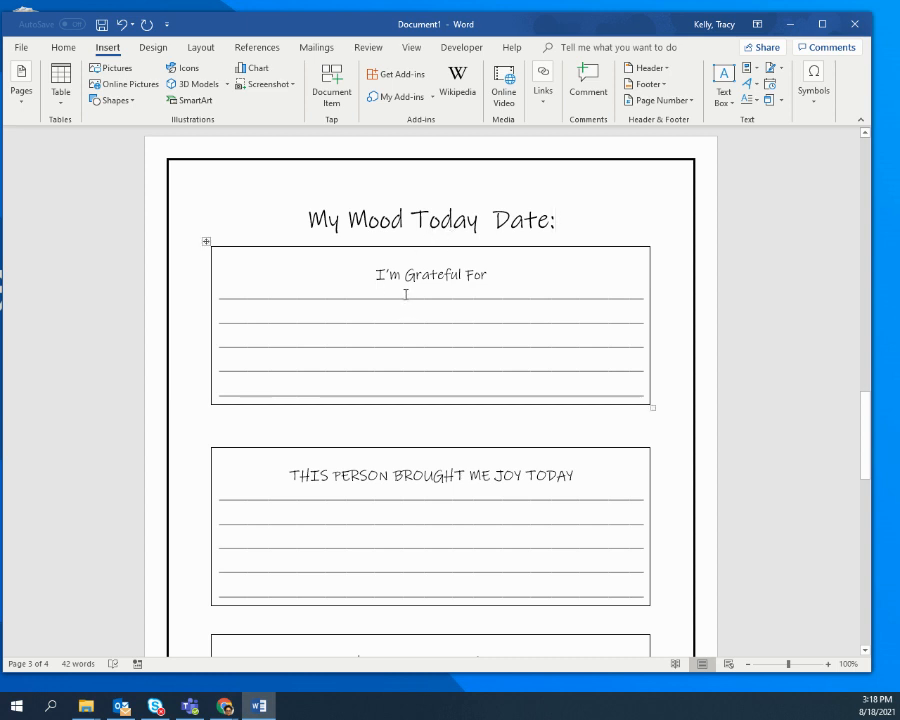
- Replace the "I'm Grateful For" caption of the page's first table with "What is Awesome about Life Right Now?"
{"action": "left_click_drag", "start_coordinate": [372, 272], "coordinate": [496, 275]}
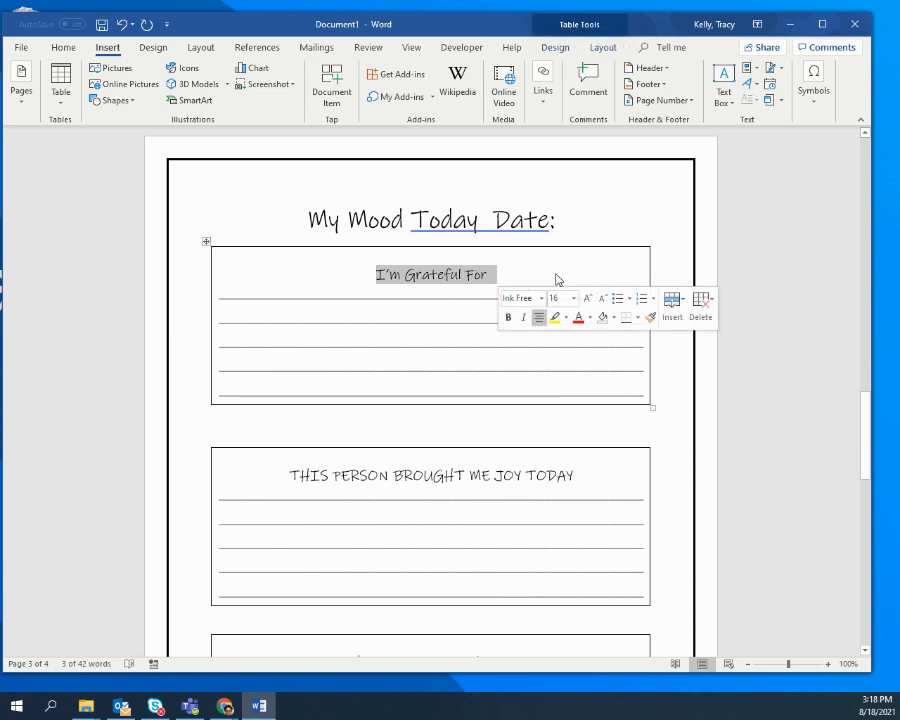
{"action": "type", "text": "What is "}
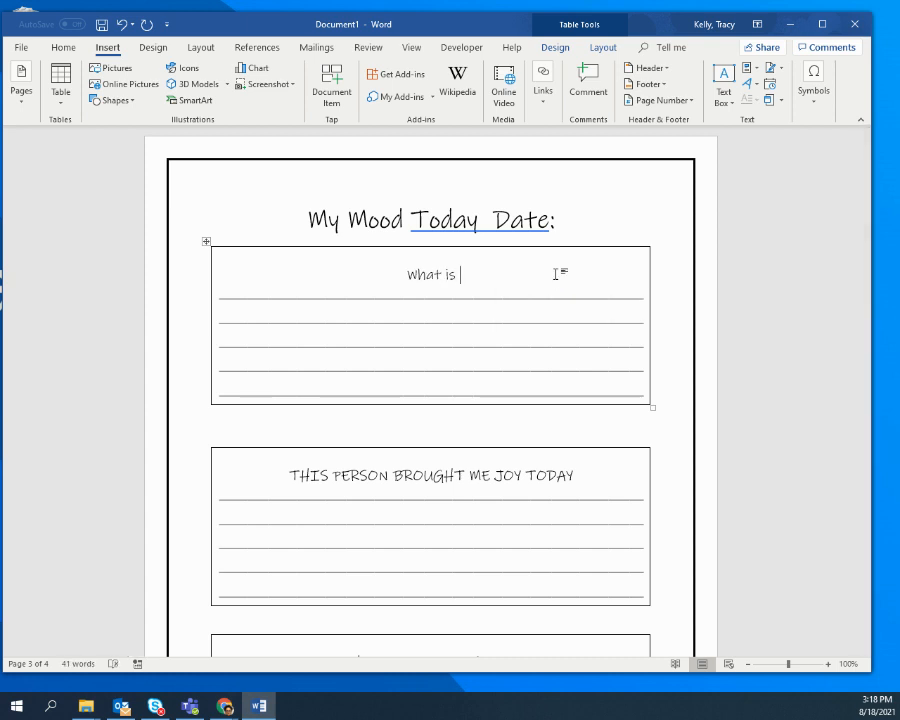
{"action": "type", "text": "Awesome about"}
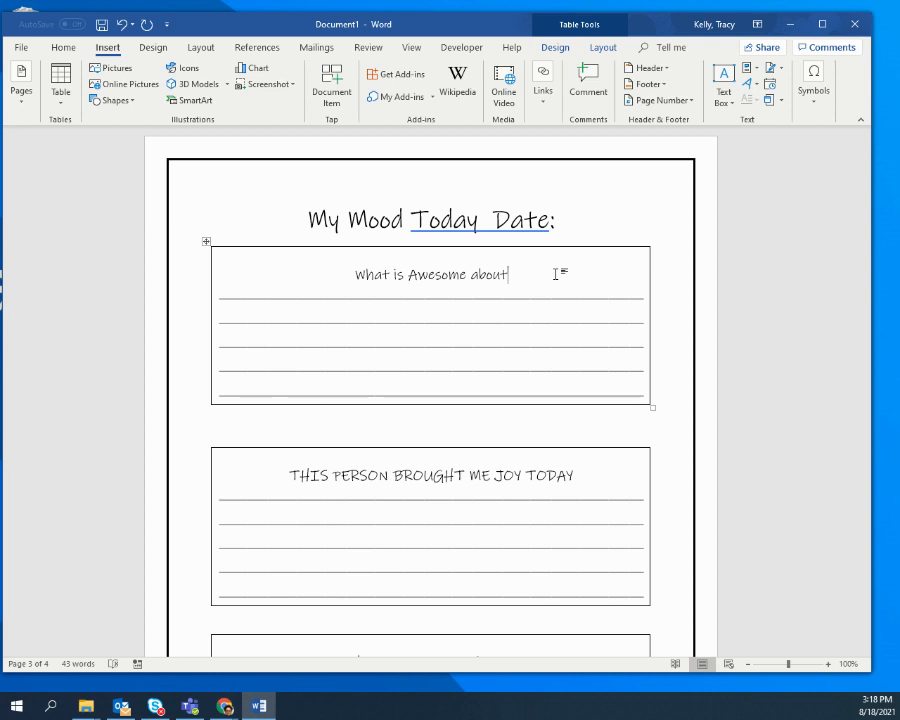
{"action": "type", "text": " Life?"}
{"action": "type", "text": "ight "}
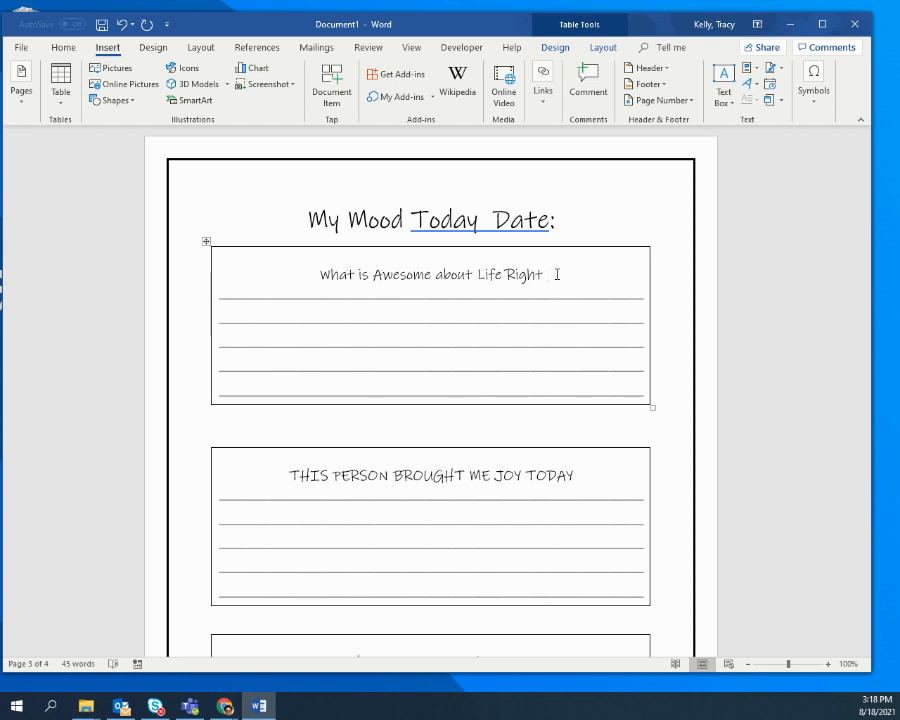
{"action": "type", "text": "Now"}
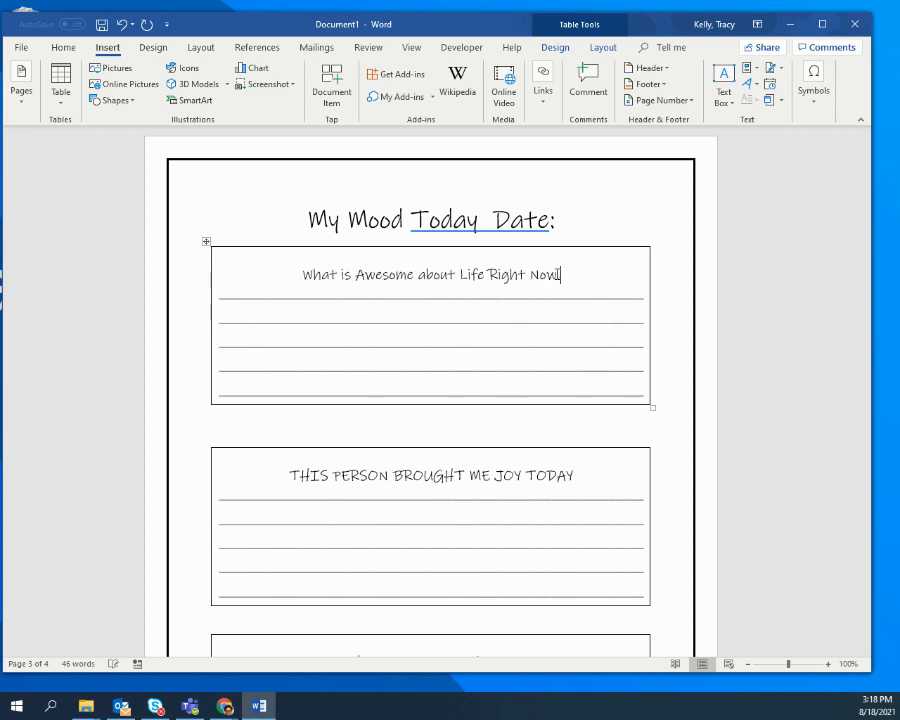
{"action": "type", "text": "!"}
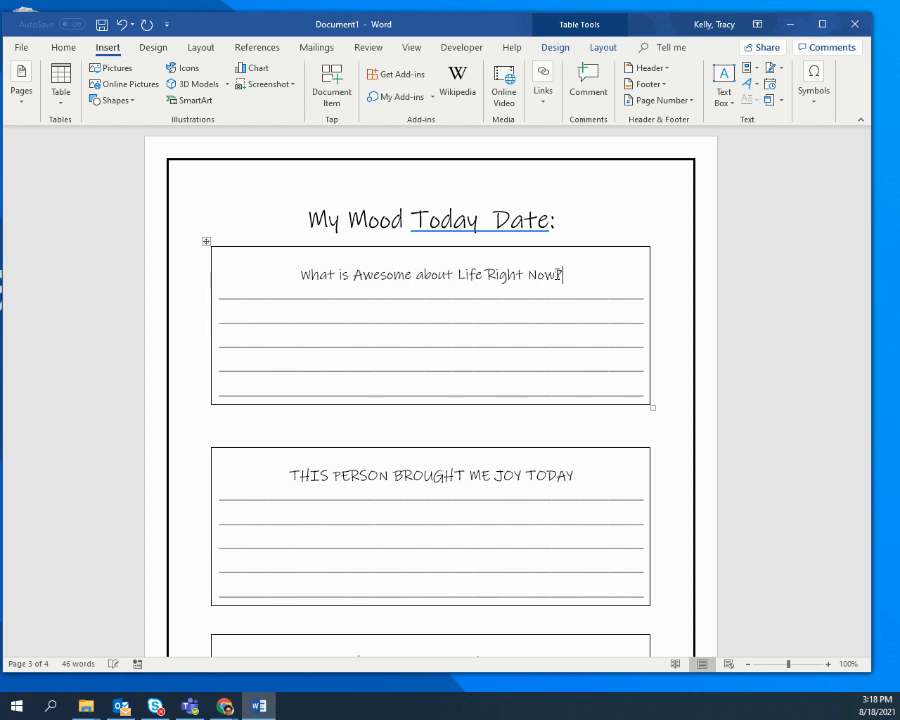
{"action": "key", "text": "BackSpace"}
{"action": "type", "text": "?"}
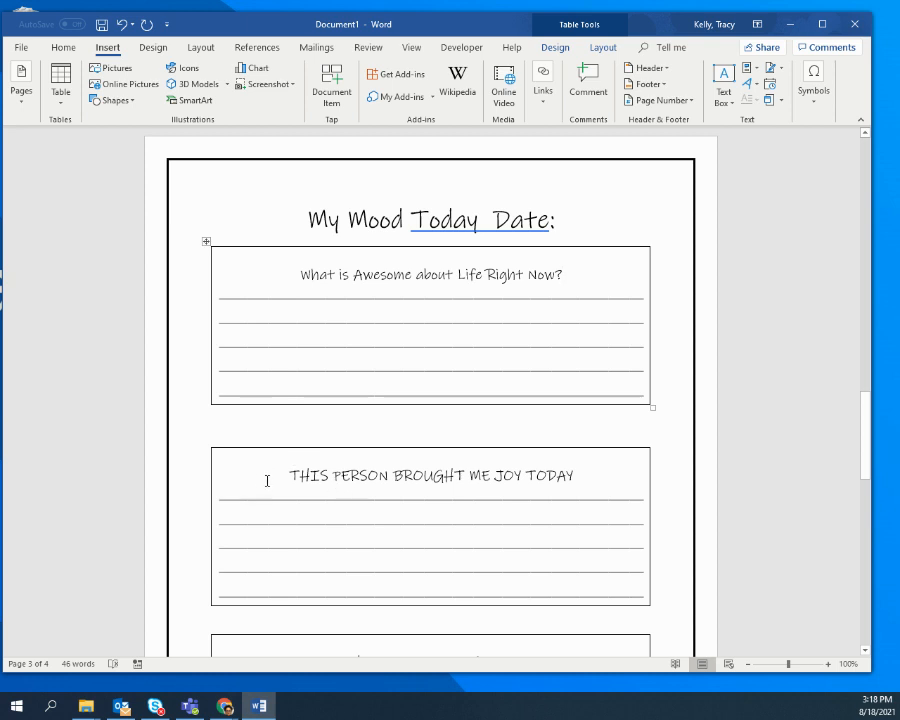
- Replace the second table's caption on the mood page with "TODAY I FEEL"
{"action": "left_click_drag", "start_coordinate": [291, 474], "coordinate": [582, 476]}
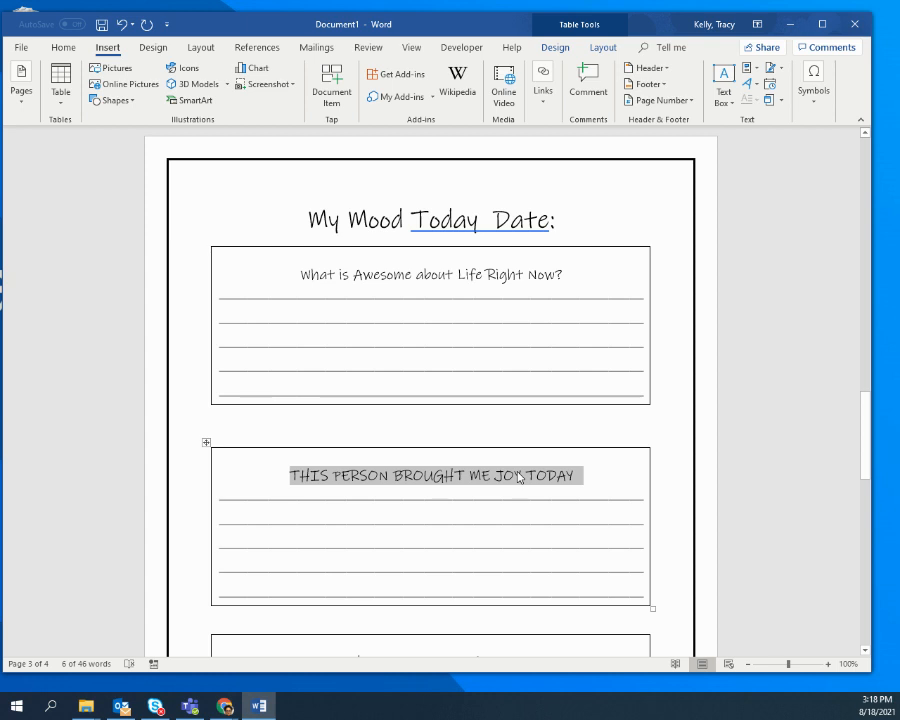
{"action": "type", "text": "TODAY"}
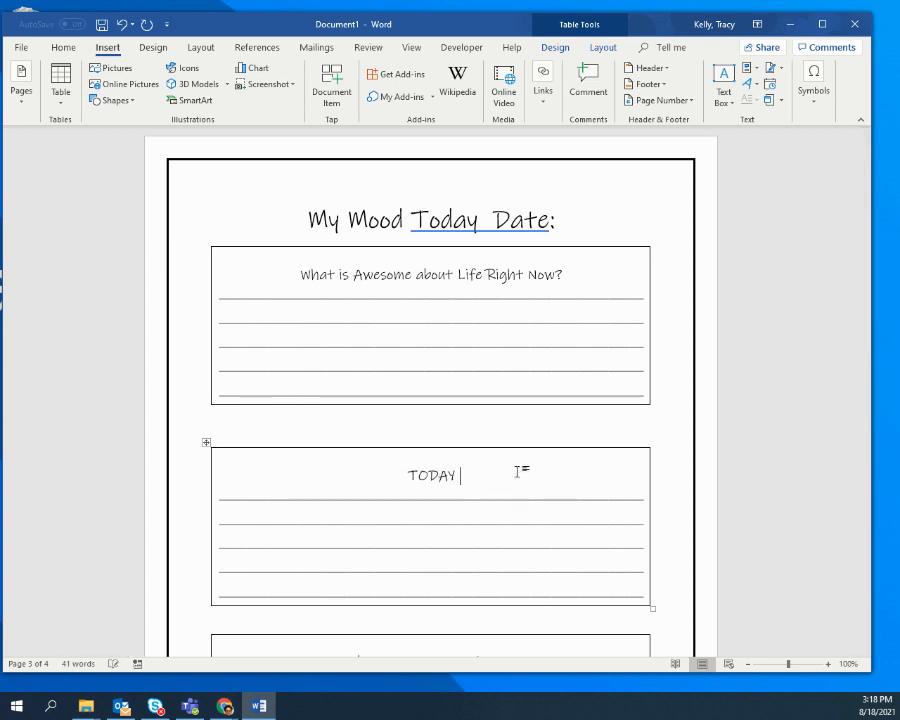
{"action": "type", "text": " I FEEL"}
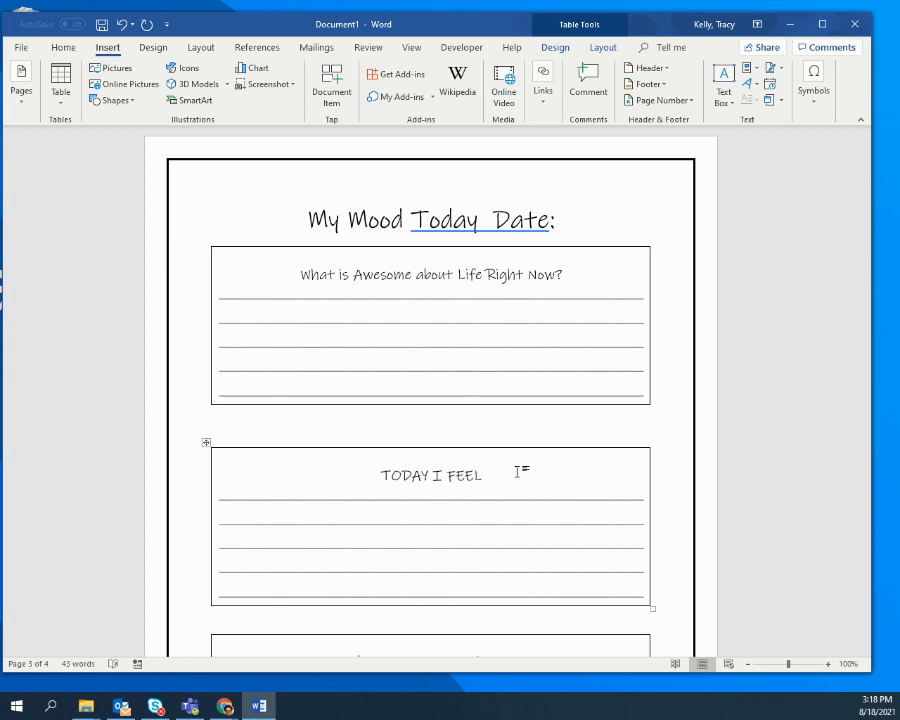
- Replace the "My Happiest Memory of the Day" caption of the mood page's third table with "What AM I Looking Forward to"
{"action": "scroll", "coordinate": [475, 398], "scroll_direction": "down", "scroll_amount": 3}
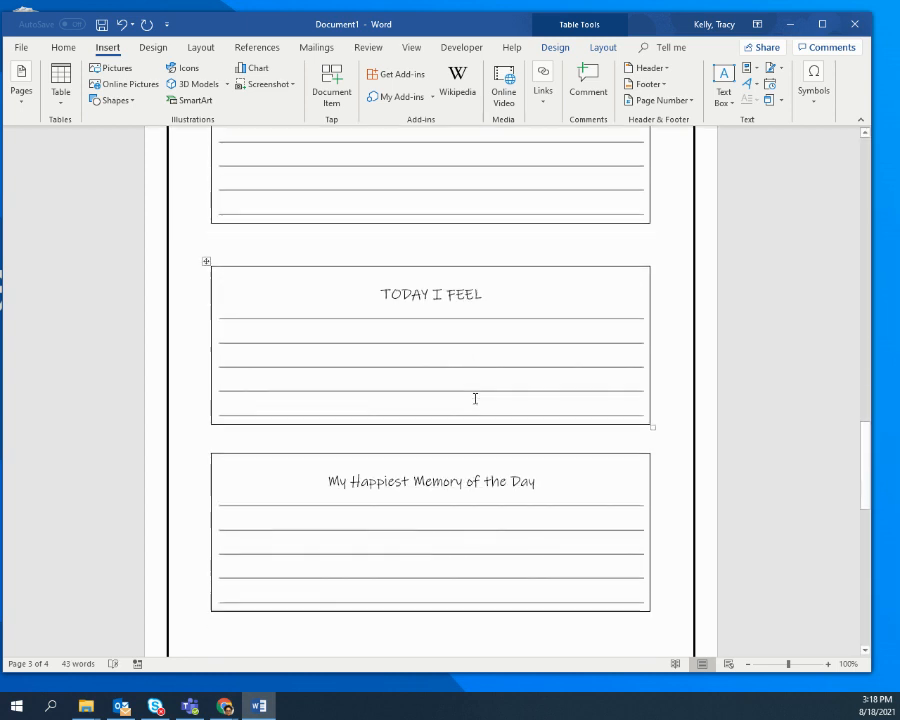
{"action": "scroll", "coordinate": [475, 398], "scroll_direction": "down", "scroll_amount": 1}
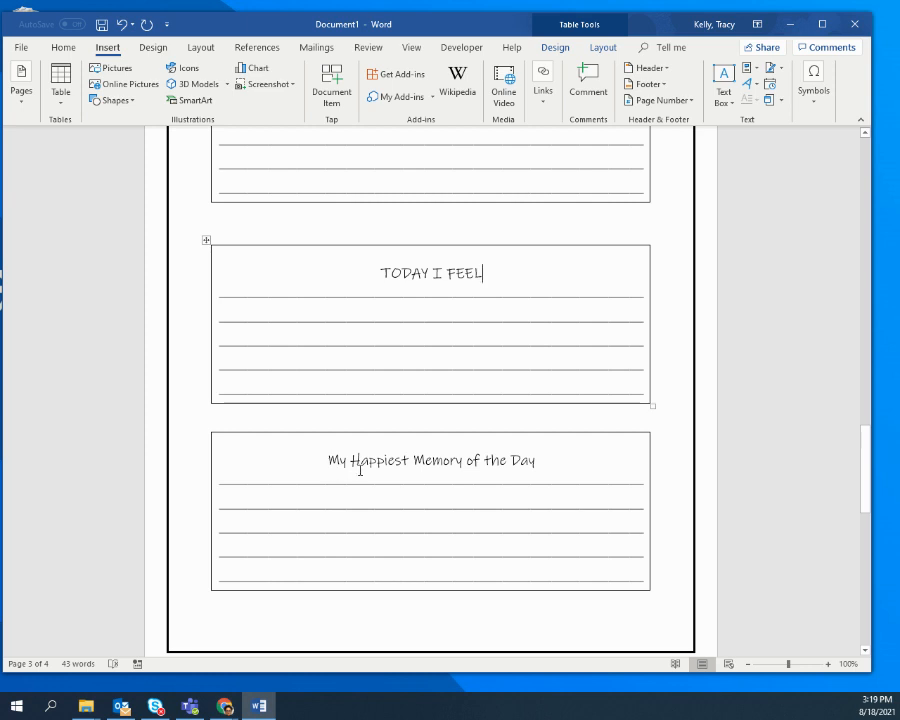
{"action": "left_click_drag", "start_coordinate": [327, 457], "coordinate": [627, 463]}
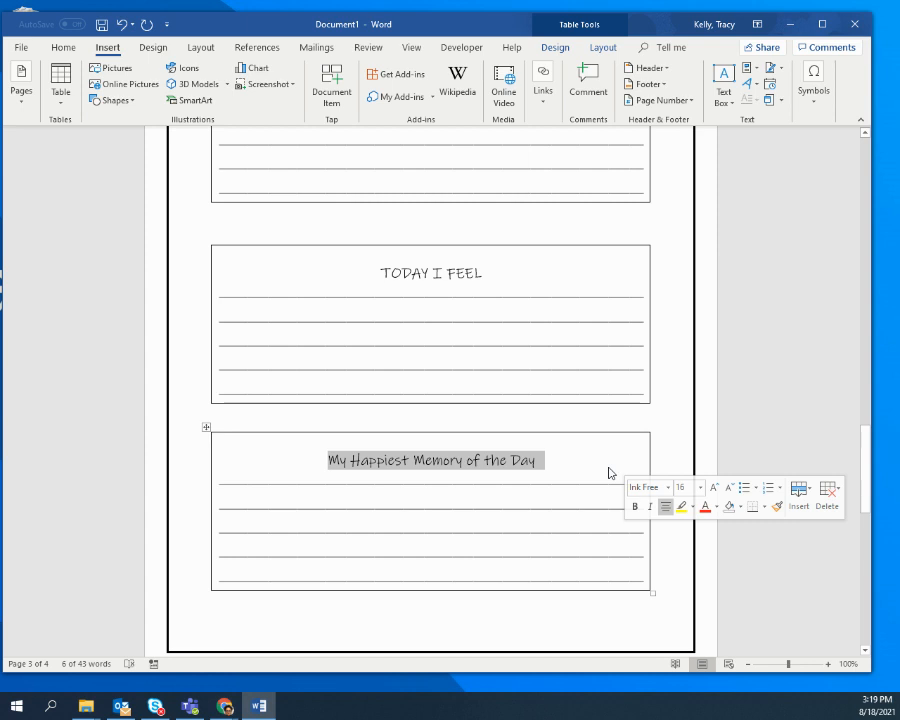
{"action": "type", "text": "What I"}
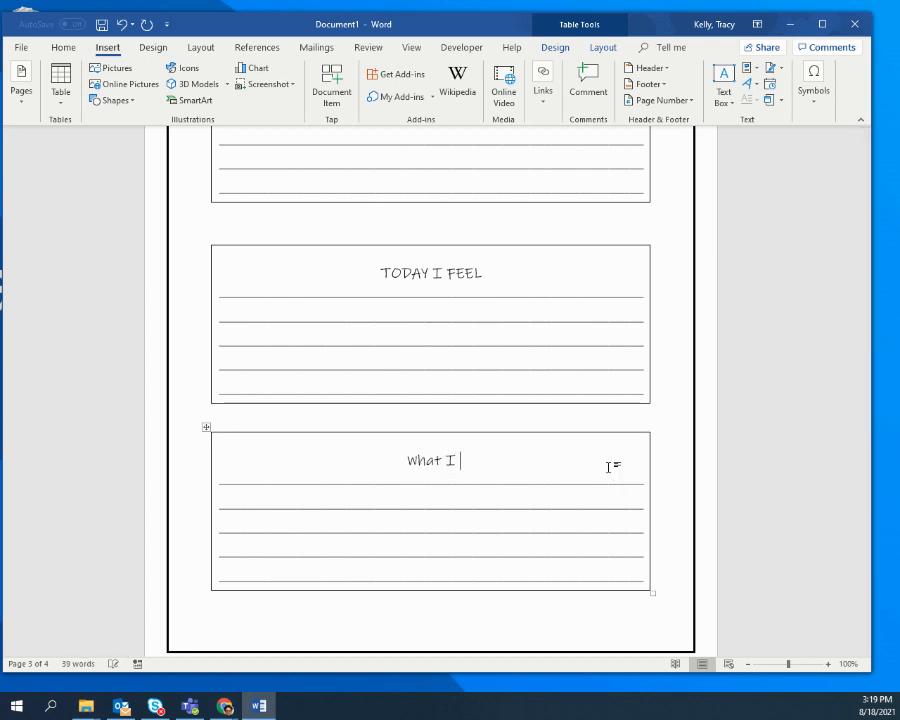
{"action": "type", "text": " AM"}
{"action": "key", "text": "BackSpace"}
{"action": "type", "text": "m"}
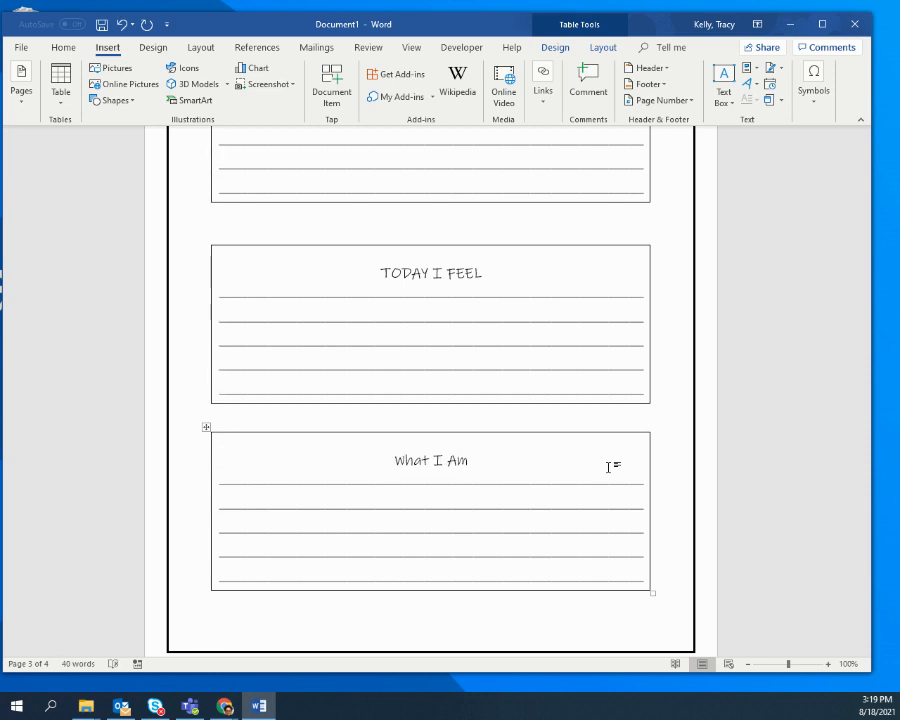
{"action": "key", "text": "BackSpace"}
{"action": "key", "text": "BackSpace"}
{"action": "key", "text": "BackSpace"}
{"action": "key", "text": "BackSpace"}
{"action": "key", "text": "BackSpace"}
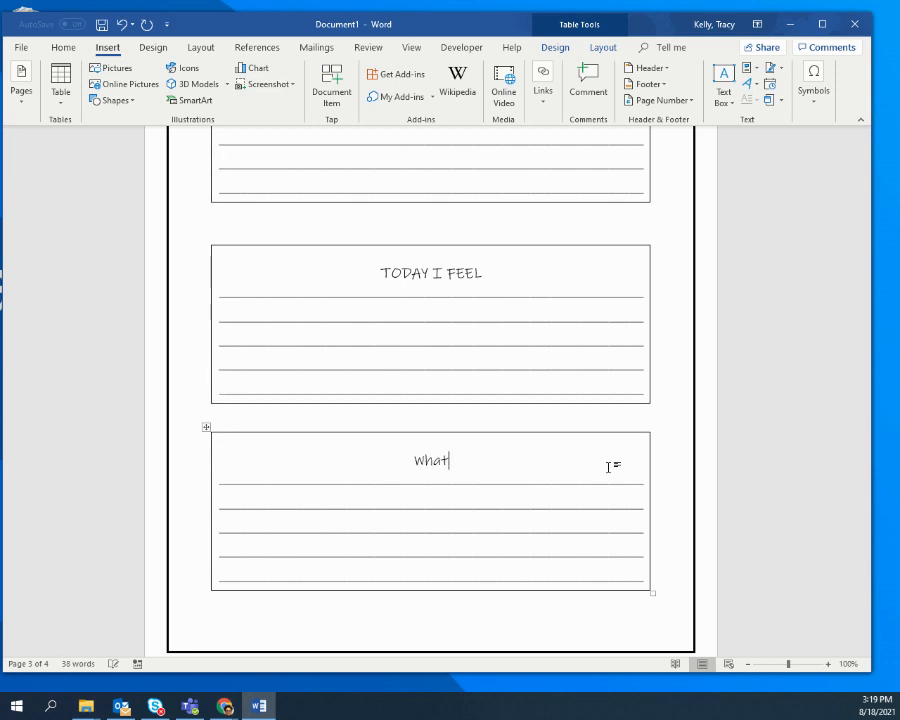
{"action": "type", "text": "AM I"}
{"action": "type", "text": "lookin"}
{"action": "key", "text": "BackSpace"}
{"action": "key", "text": "BackSpace"}
{"action": "key", "text": "BackSpace"}
{"action": "key", "text": "BackSpace"}
{"action": "key", "text": "BackSpace"}
{"action": "key", "text": "BackSpace"}
{"action": "type", "text": "Lo"}
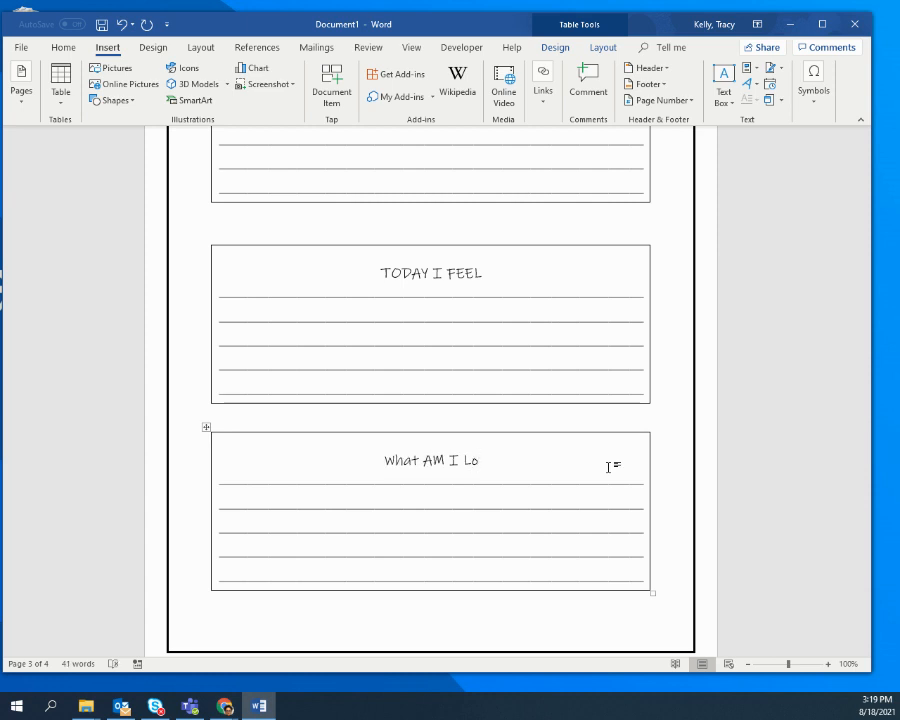
{"action": "type", "text": "oking "}
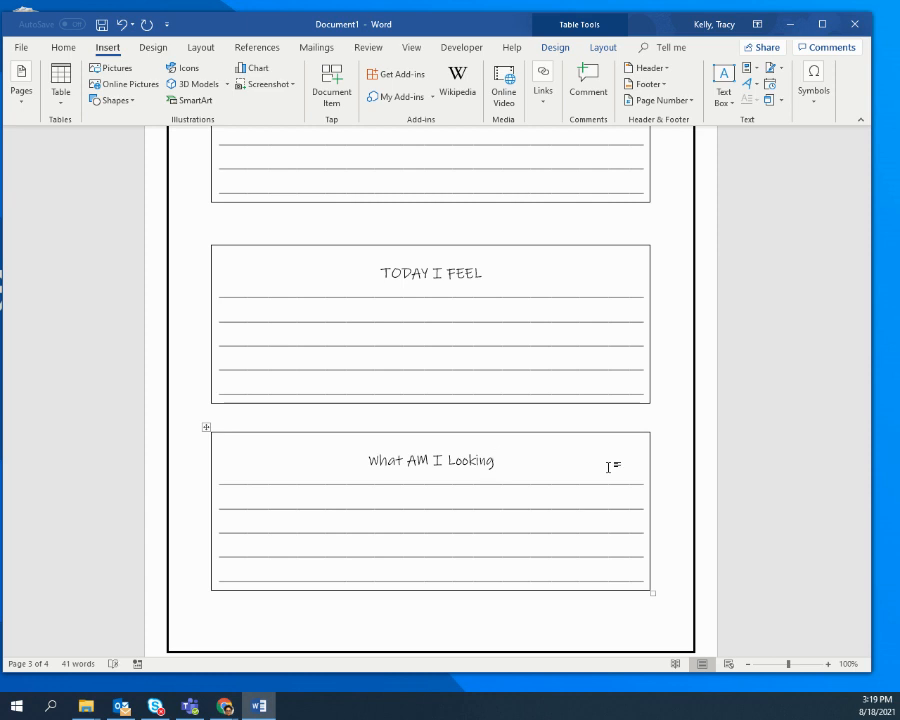
{"action": "type", "text": "Forward to"}
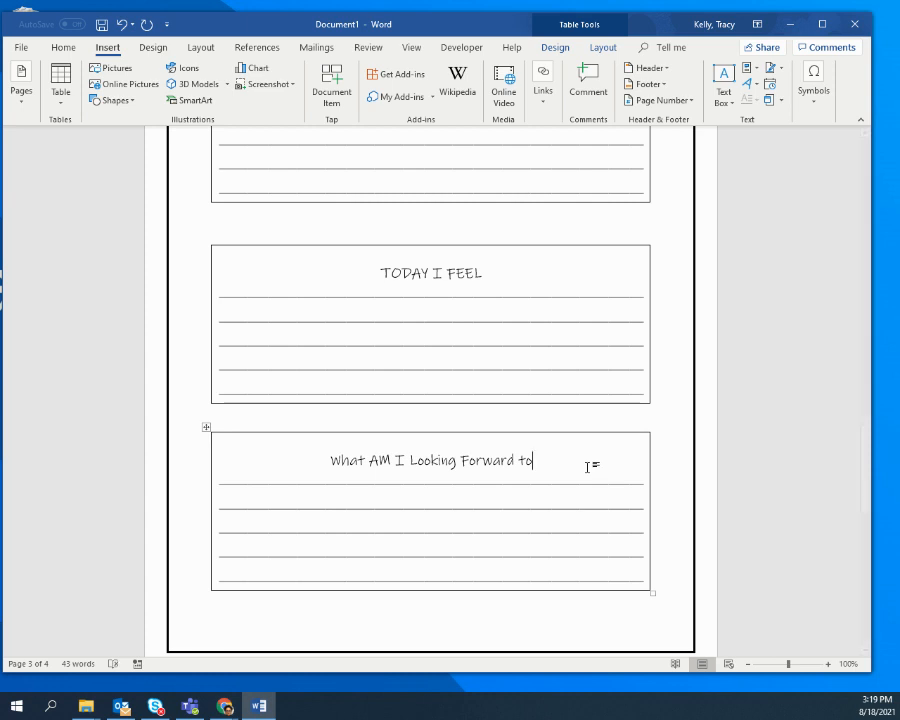
- Change "AM I" to "I'm" in the third table's caption
{"action": "left_click", "coordinate": [392, 459]}
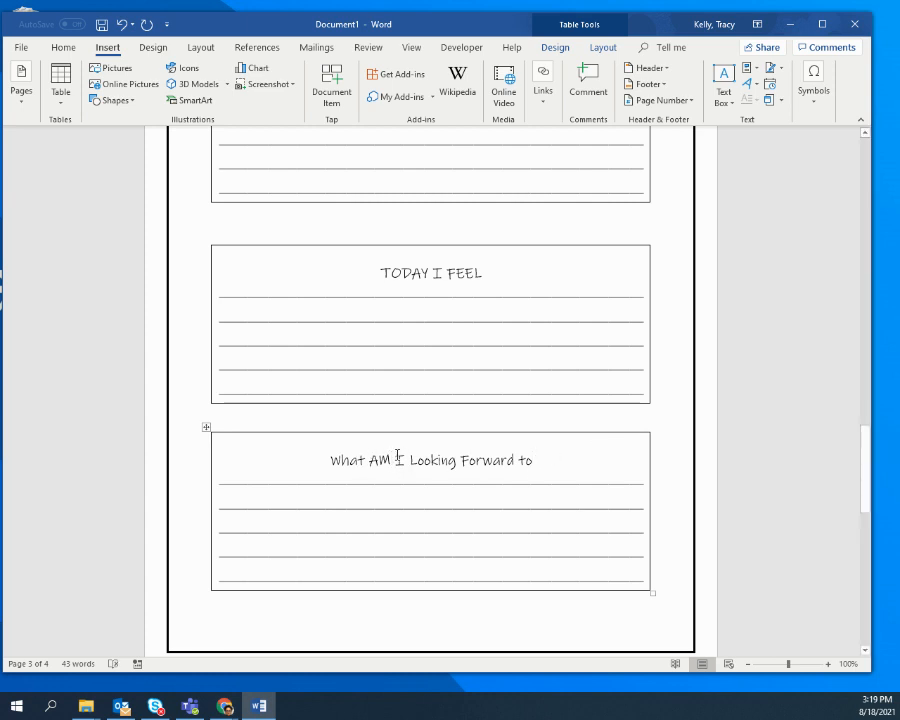
{"action": "left_click_drag", "start_coordinate": [404, 459], "coordinate": [372, 461]}
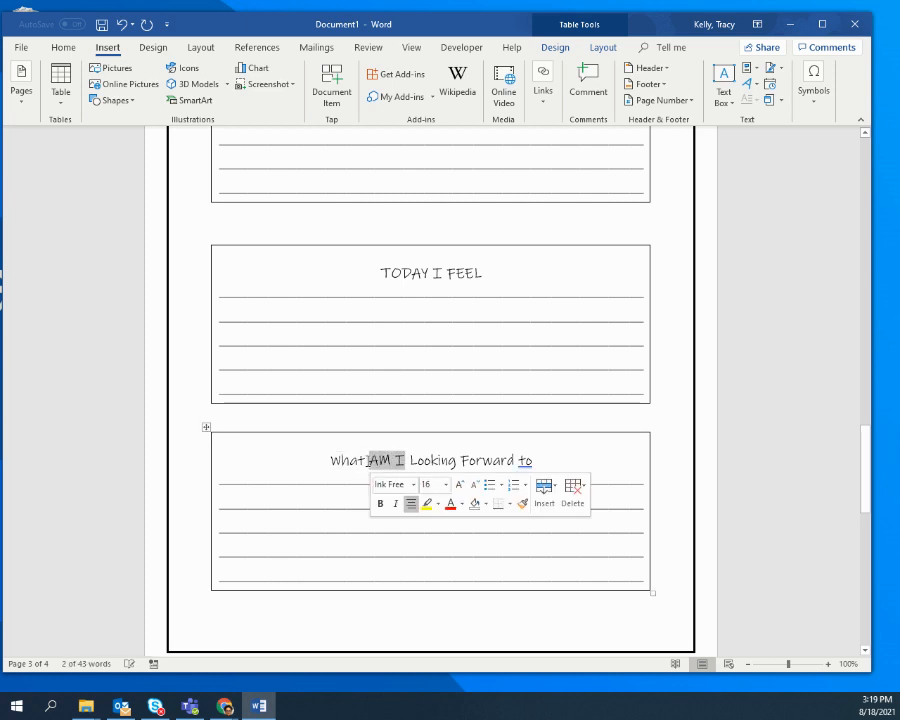
{"action": "type", "text": "I'm"}
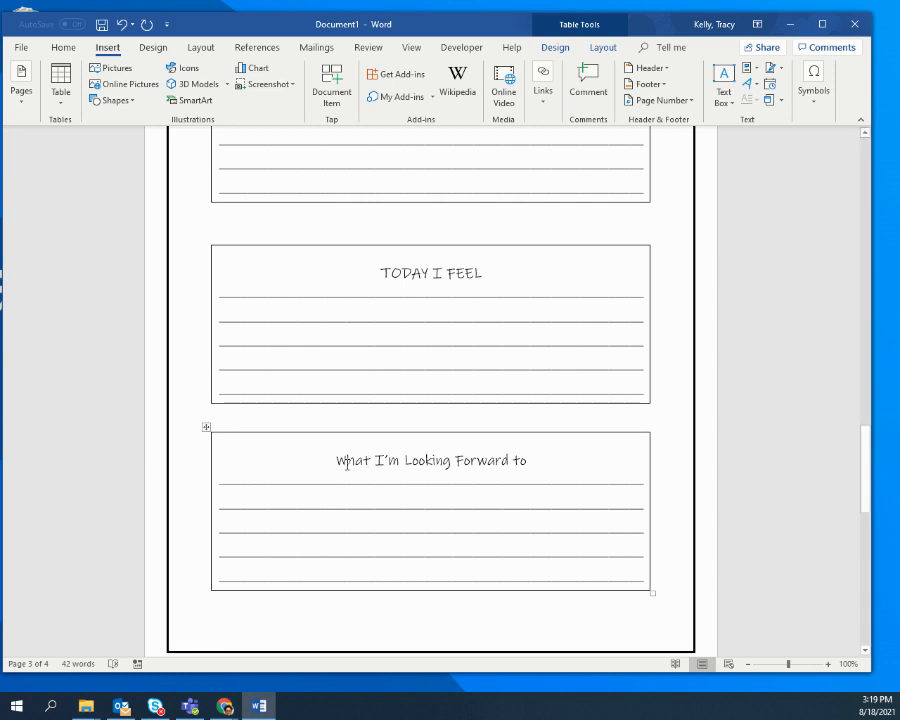
- Widen the gap between "Today" and "Date:" in the mood page's heading by adding a space
{"action": "scroll", "coordinate": [446, 434], "scroll_direction": "up", "scroll_amount": 2}
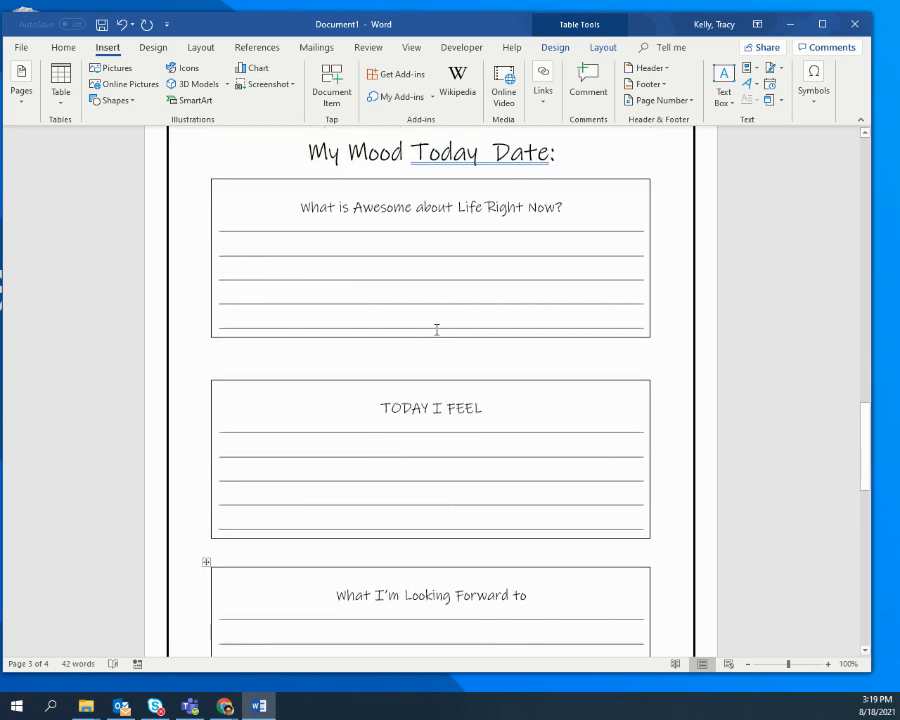
{"action": "scroll", "coordinate": [424, 330], "scroll_direction": "up", "scroll_amount": 1}
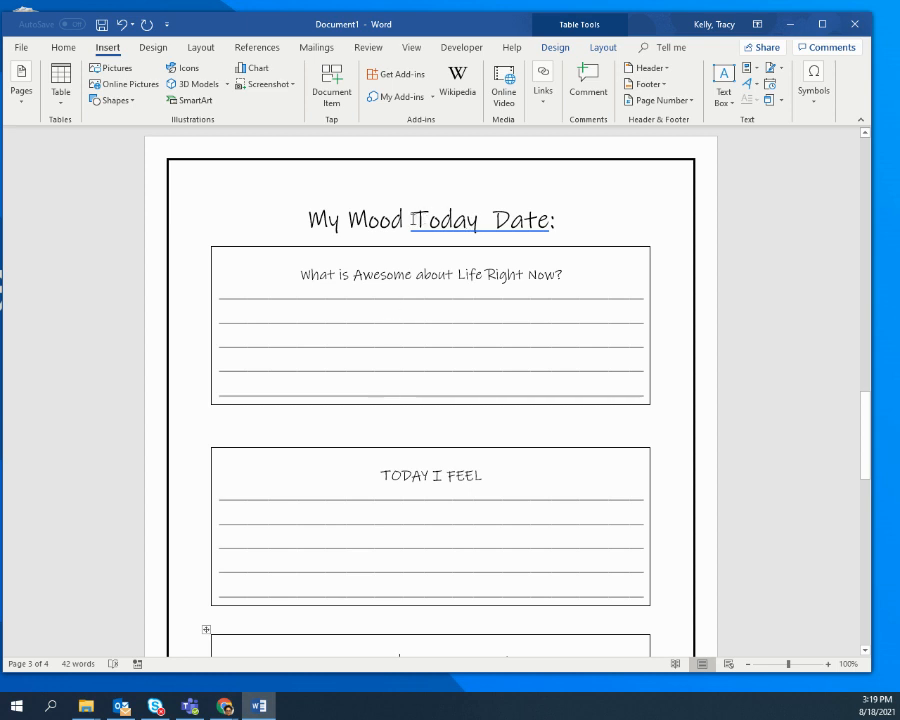
{"action": "left_click_drag", "start_coordinate": [412, 219], "coordinate": [550, 220]}
{"action": "right_click", "coordinate": [485, 225]}
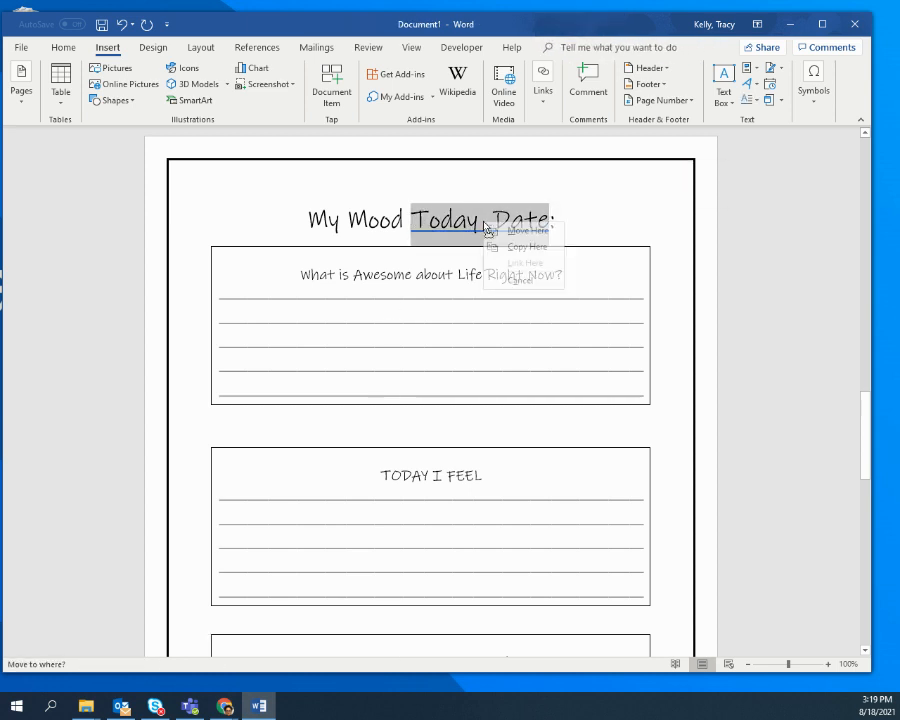
{"action": "left_click", "coordinate": [606, 217]}
{"action": "left_click", "coordinate": [488, 219]}
{"action": "left_click", "coordinate": [588, 245]}
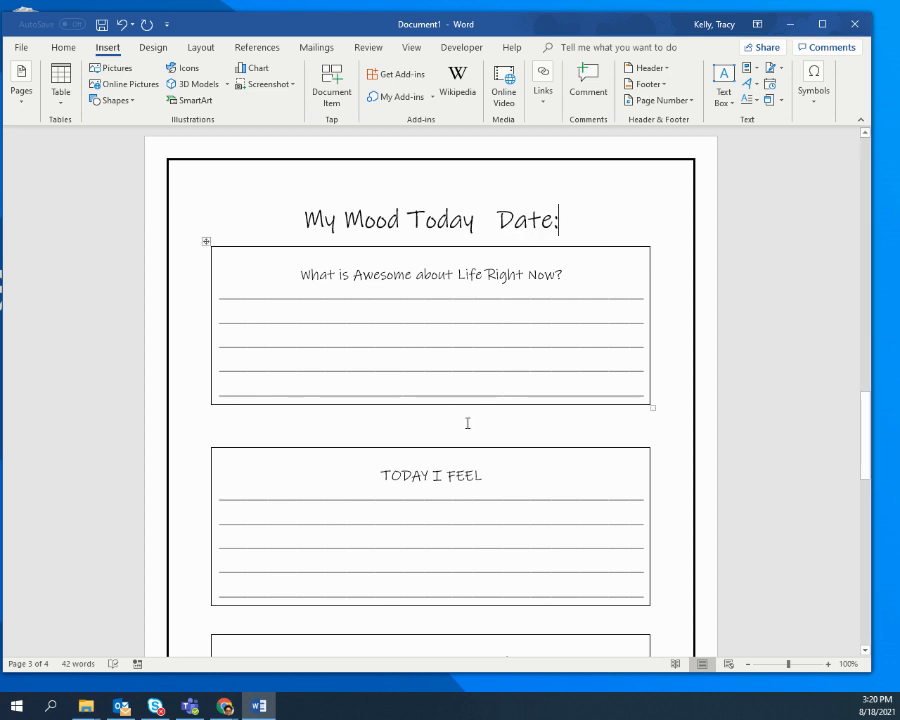
- Review the journal's layout from the "This Journal Belongs to" cover through the mood page's three captioned tables to the last bordered page
{"action": "scroll", "coordinate": [467, 423], "scroll_direction": "up", "scroll_amount": 5}
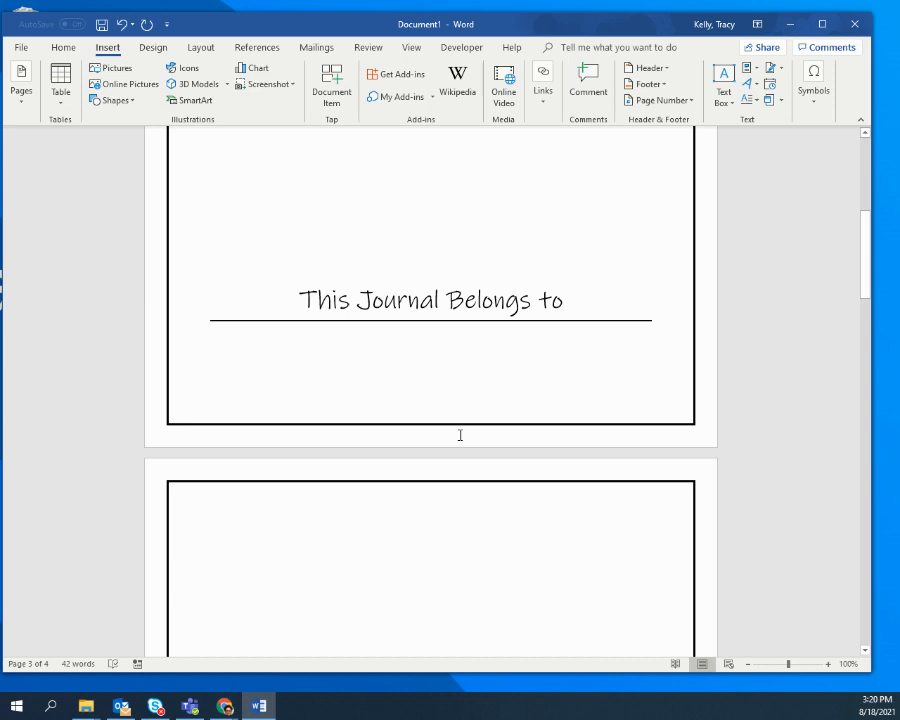
{"action": "scroll", "coordinate": [460, 435], "scroll_direction": "up", "scroll_amount": 5}
{"action": "scroll", "coordinate": [460, 435], "scroll_direction": "down", "scroll_amount": 10}
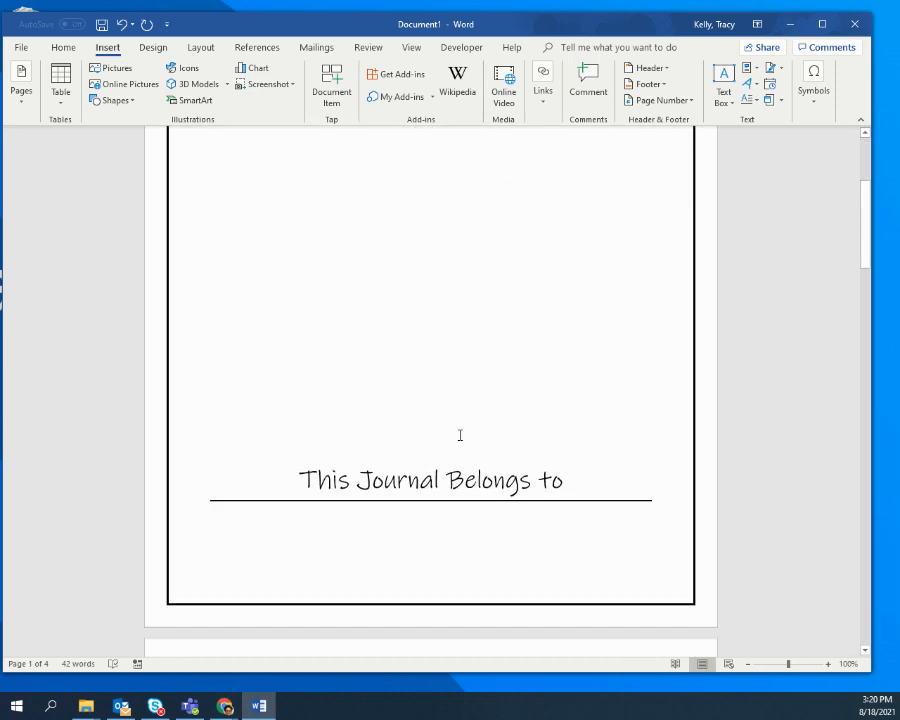
{"action": "scroll", "coordinate": [457, 447], "scroll_direction": "down", "scroll_amount": 10}
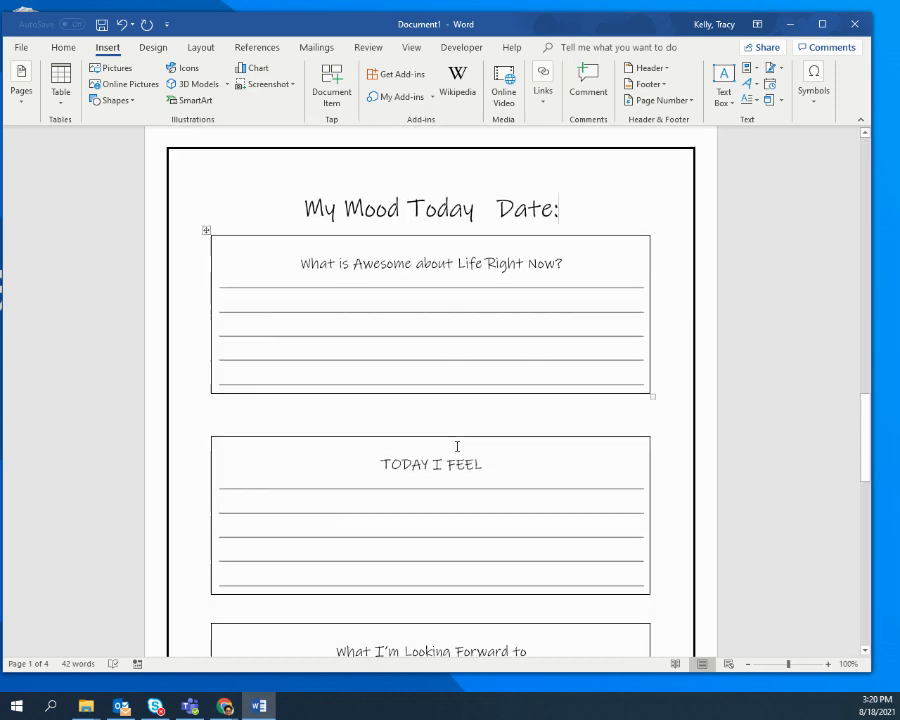
{"action": "scroll", "coordinate": [450, 450], "scroll_direction": "down", "scroll_amount": 8}
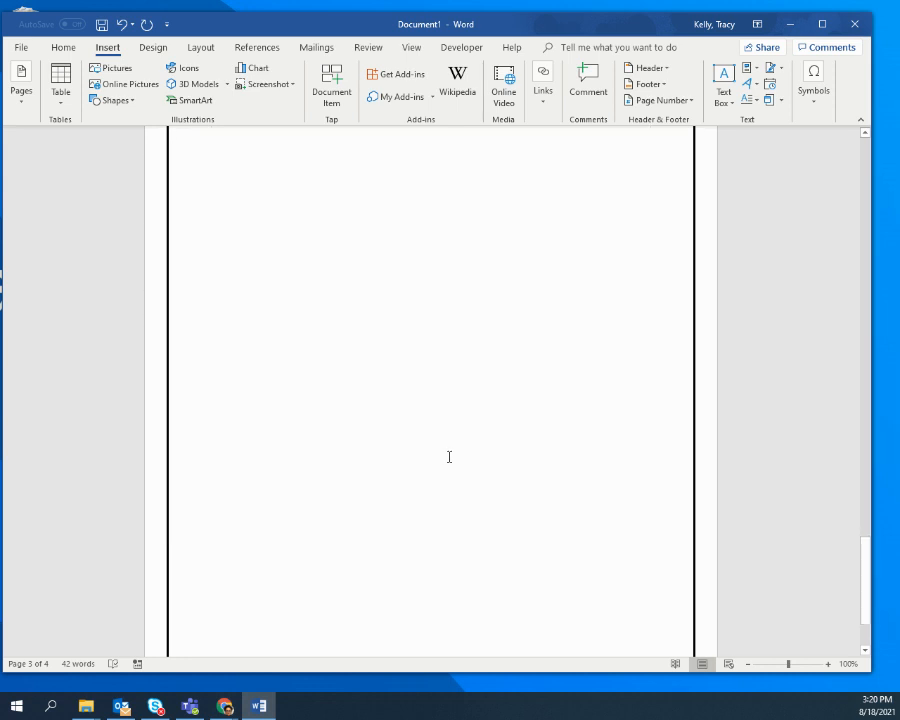
{"action": "scroll", "coordinate": [448, 445], "scroll_direction": "up", "scroll_amount": 10}
{"action": "scroll", "coordinate": [446, 432], "scroll_direction": "up", "scroll_amount": 15}
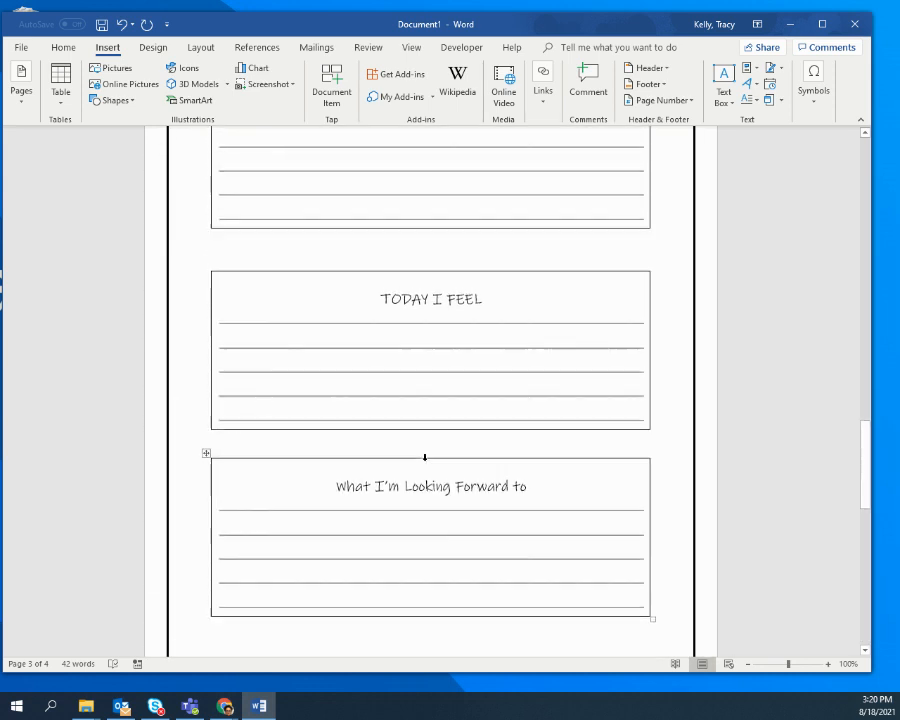
{"action": "scroll", "coordinate": [396, 492], "scroll_direction": "up", "scroll_amount": 10}
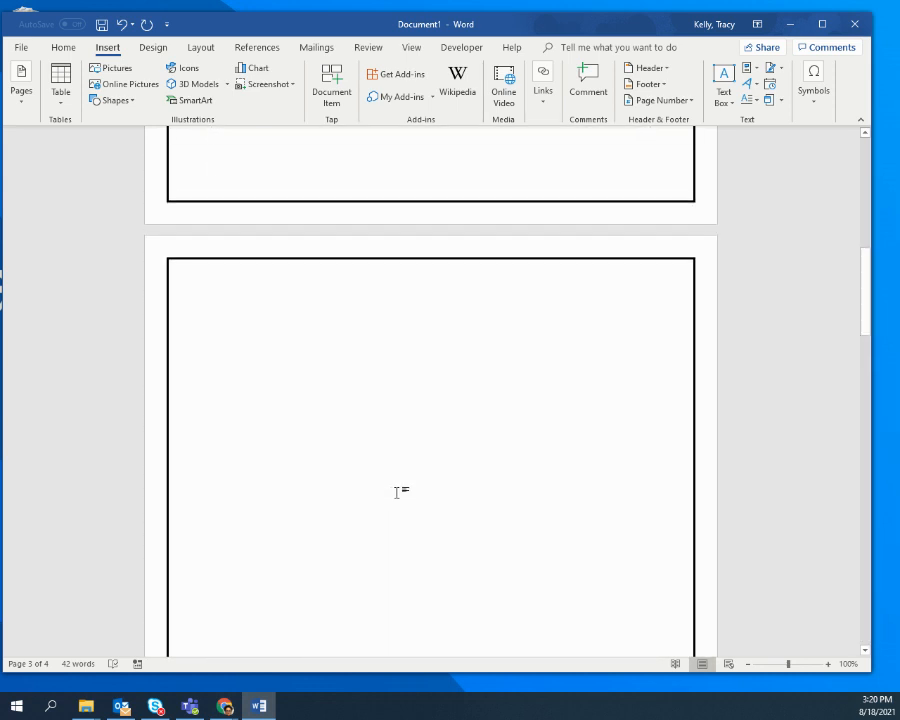
{"action": "scroll", "coordinate": [396, 488], "scroll_direction": "down", "scroll_amount": 13}
{"action": "scroll", "coordinate": [412, 478], "scroll_direction": "down", "scroll_amount": 3}
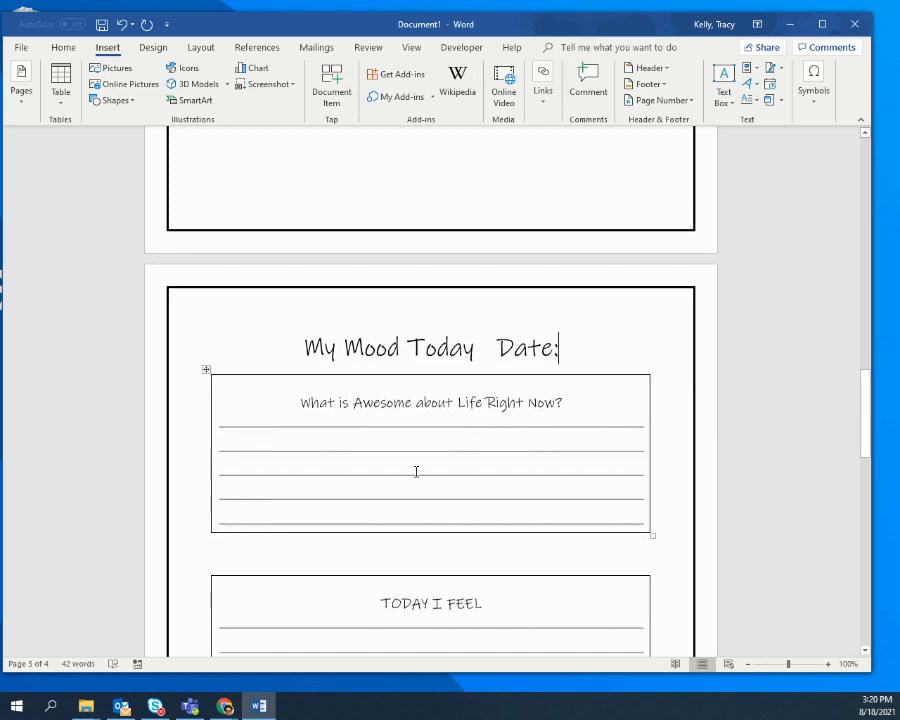
{"action": "scroll", "coordinate": [368, 460], "scroll_direction": "down", "scroll_amount": 4}
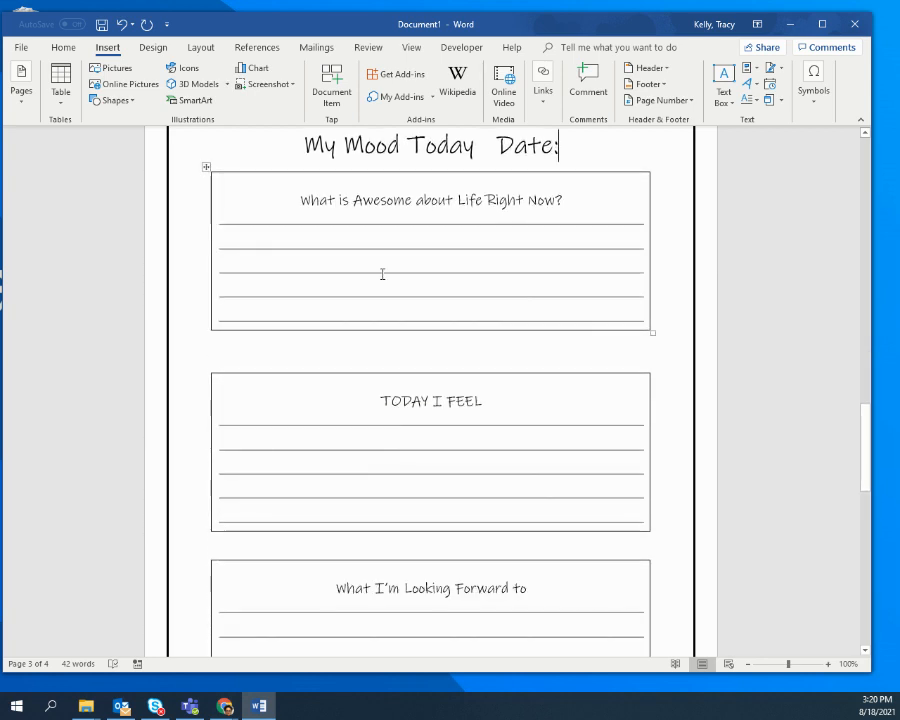
{"action": "scroll", "coordinate": [390, 522], "scroll_direction": "down", "scroll_amount": 4}
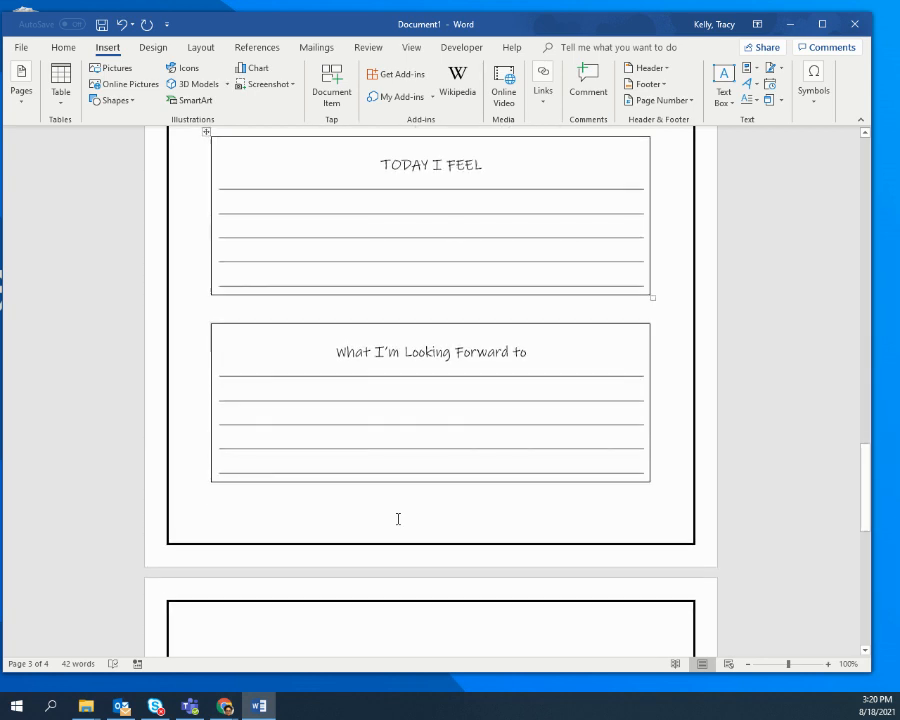